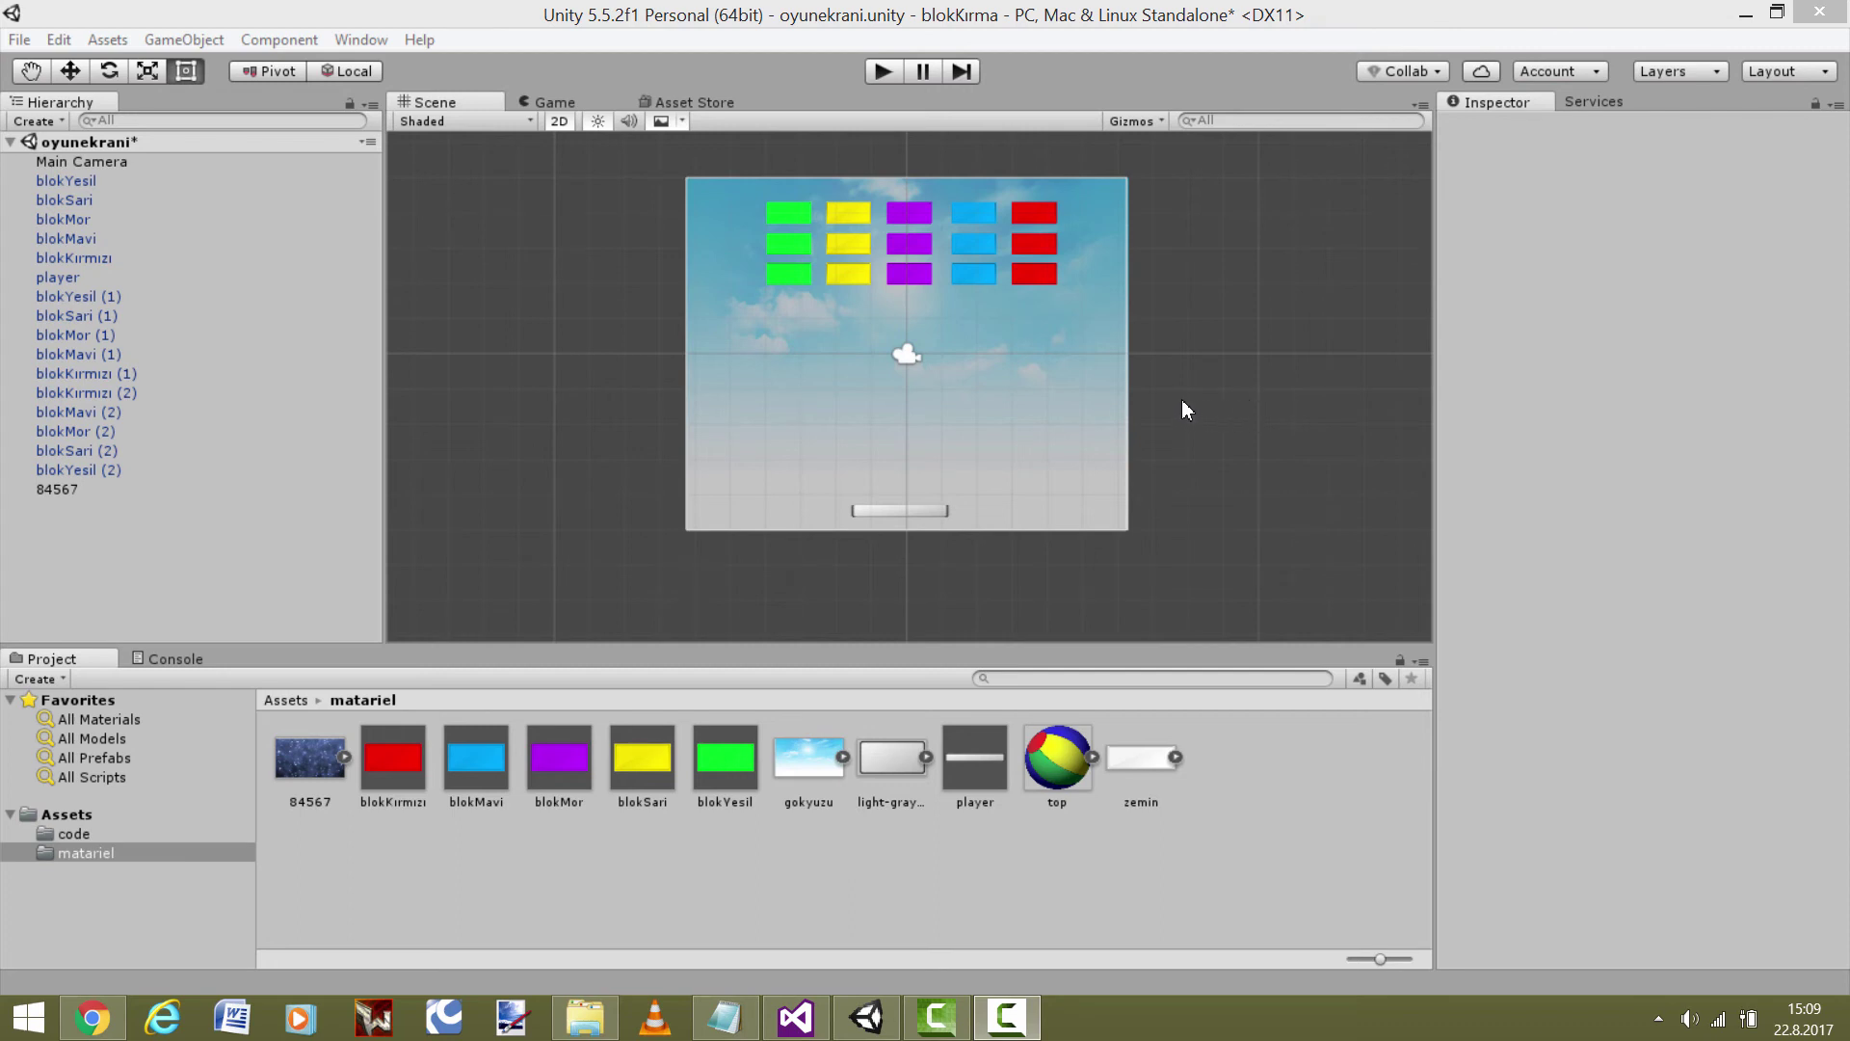
Frame the game board and drop the 'top' beach-ball sprite into the scene
scroll(1205, 433, up, 1)
scroll(1206, 441, up, 1)
scroll(1216, 424, up, 1)
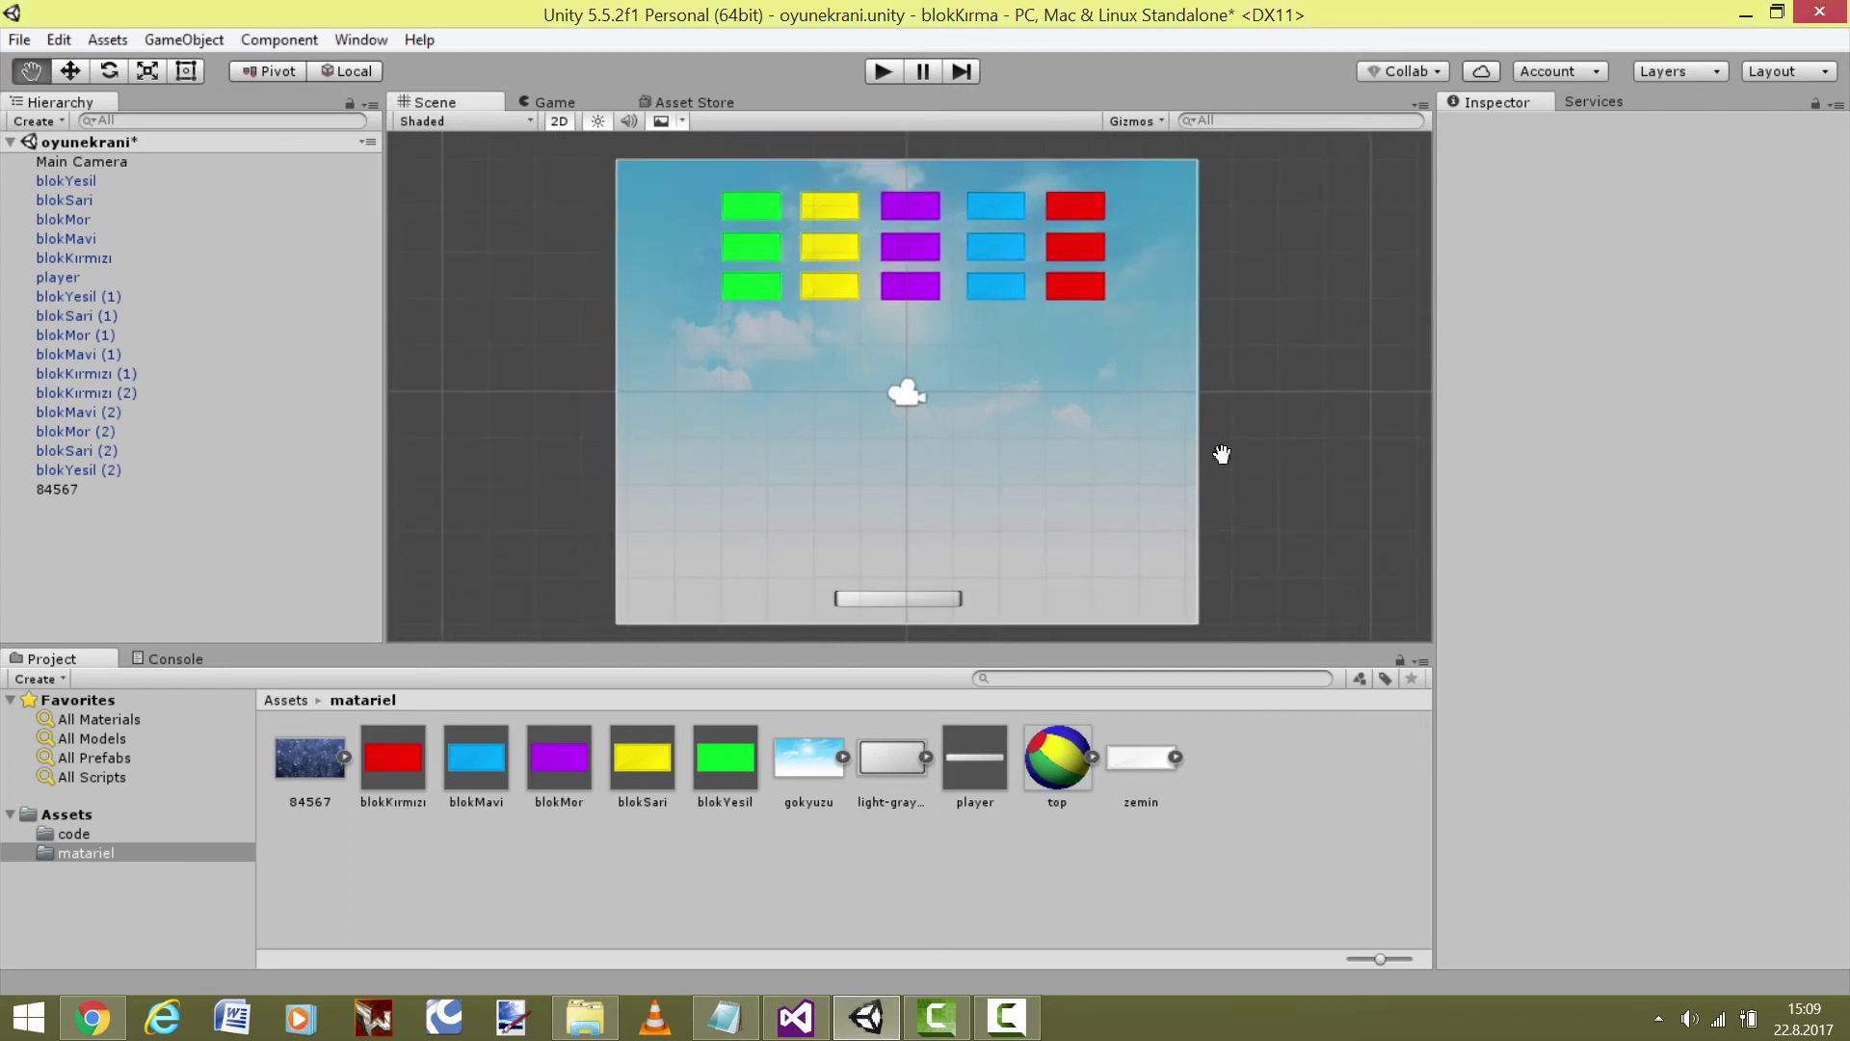
middle_drag(1222, 454, 1218, 448)
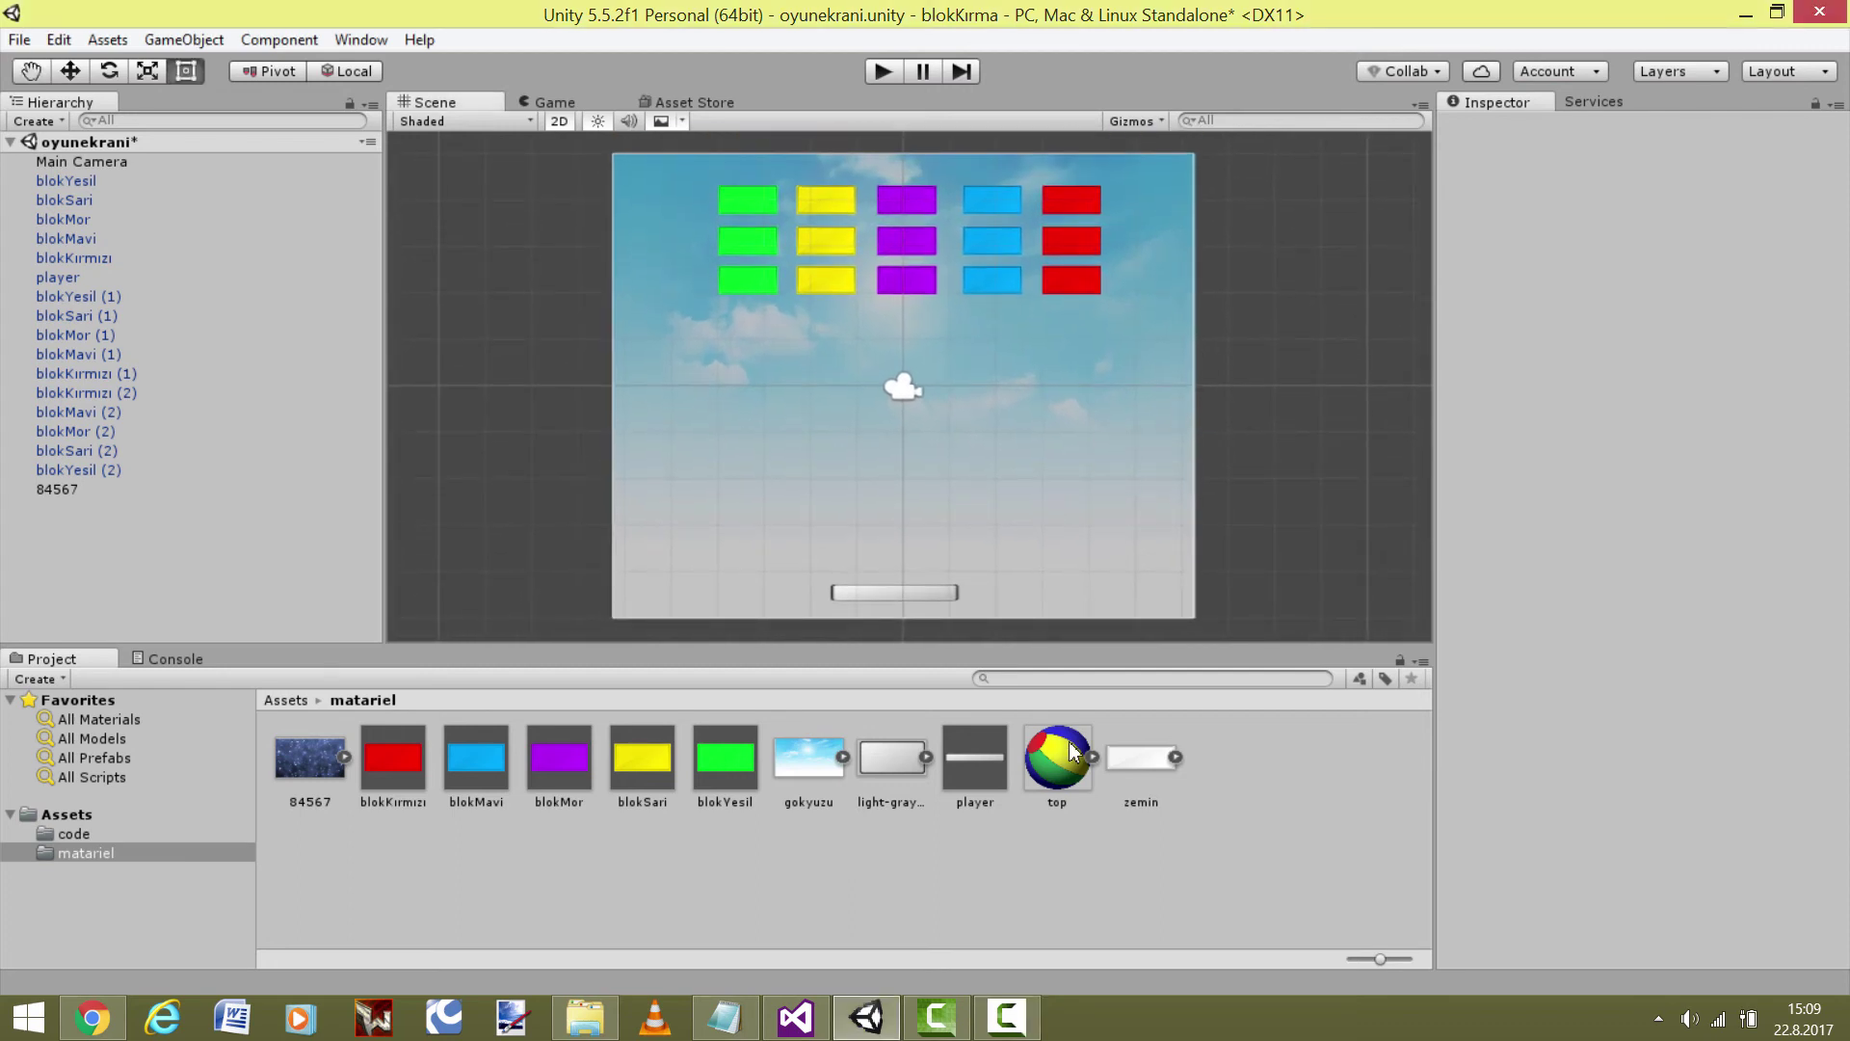
mouse_move(893, 501)
middle_down()
mouse_move(946, 503)
mouse_move(897, 500)
middle_up()
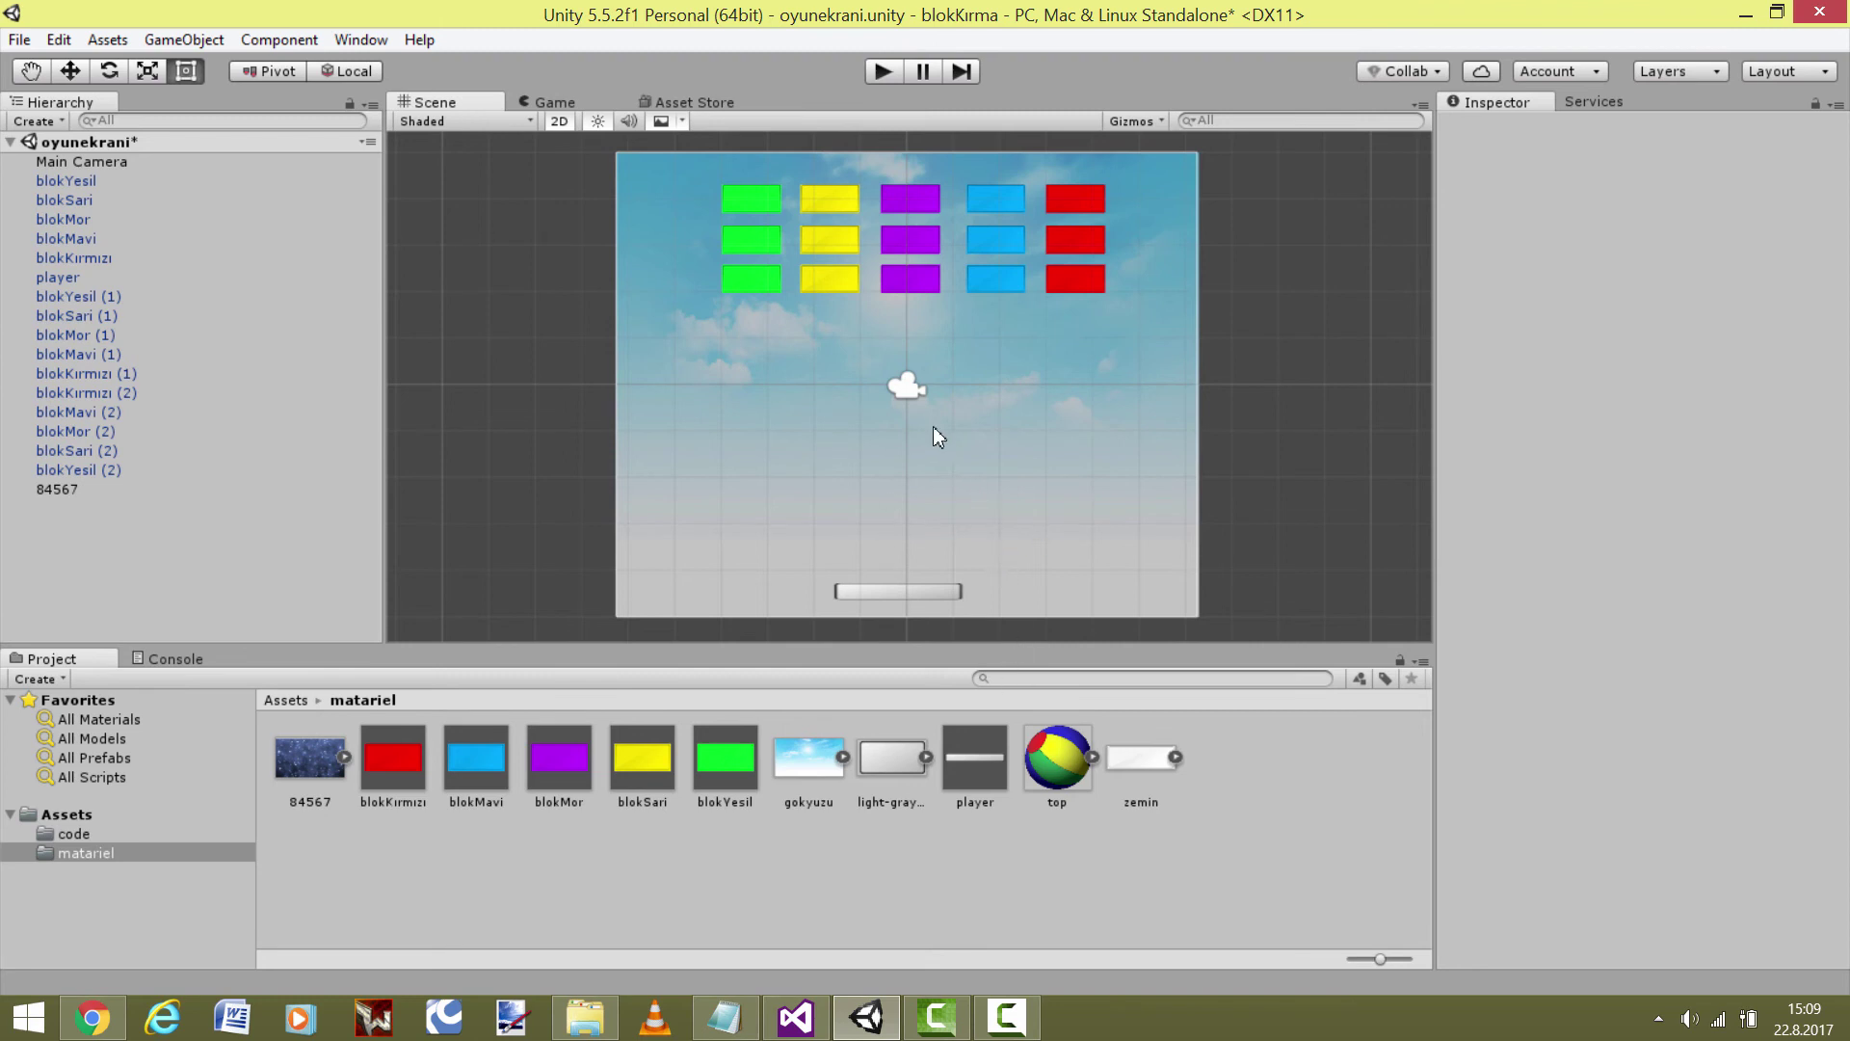
middle_drag(979, 475, 784, 384)
middle_drag(983, 487, 980, 503)
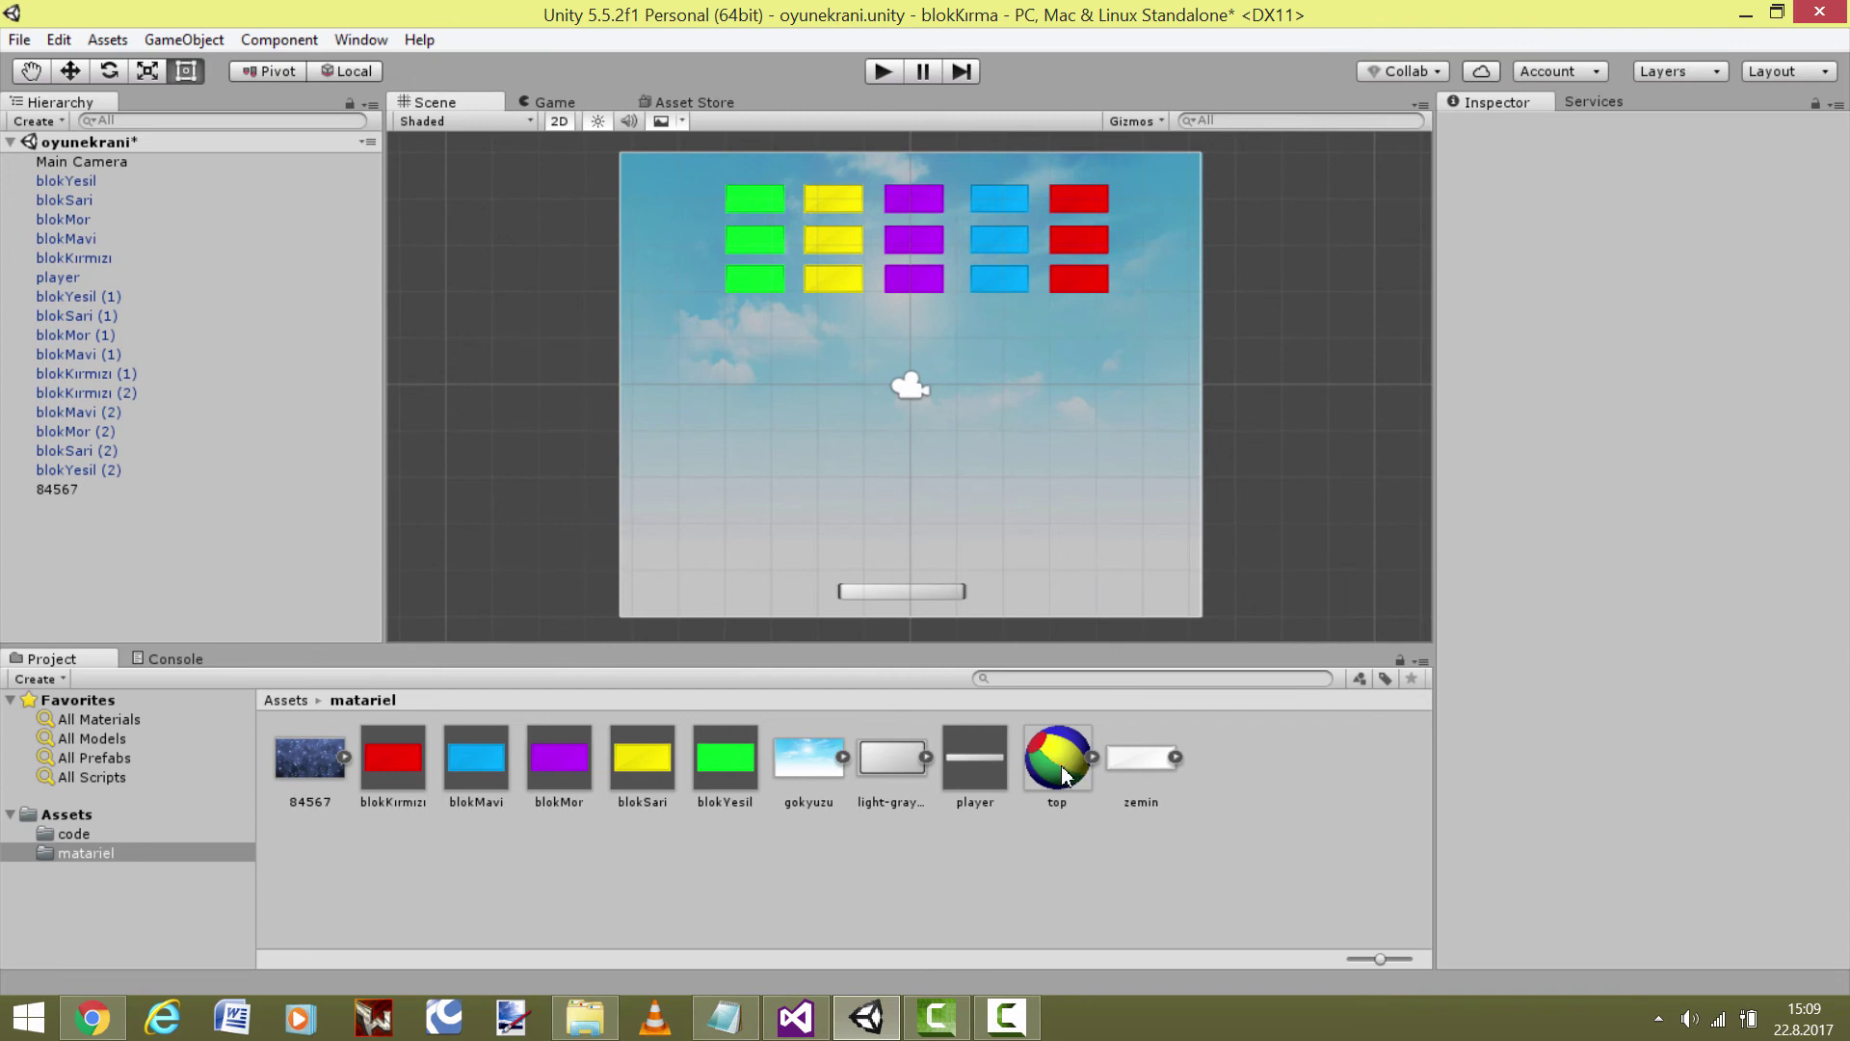
drag(1076, 765, 1079, 484)
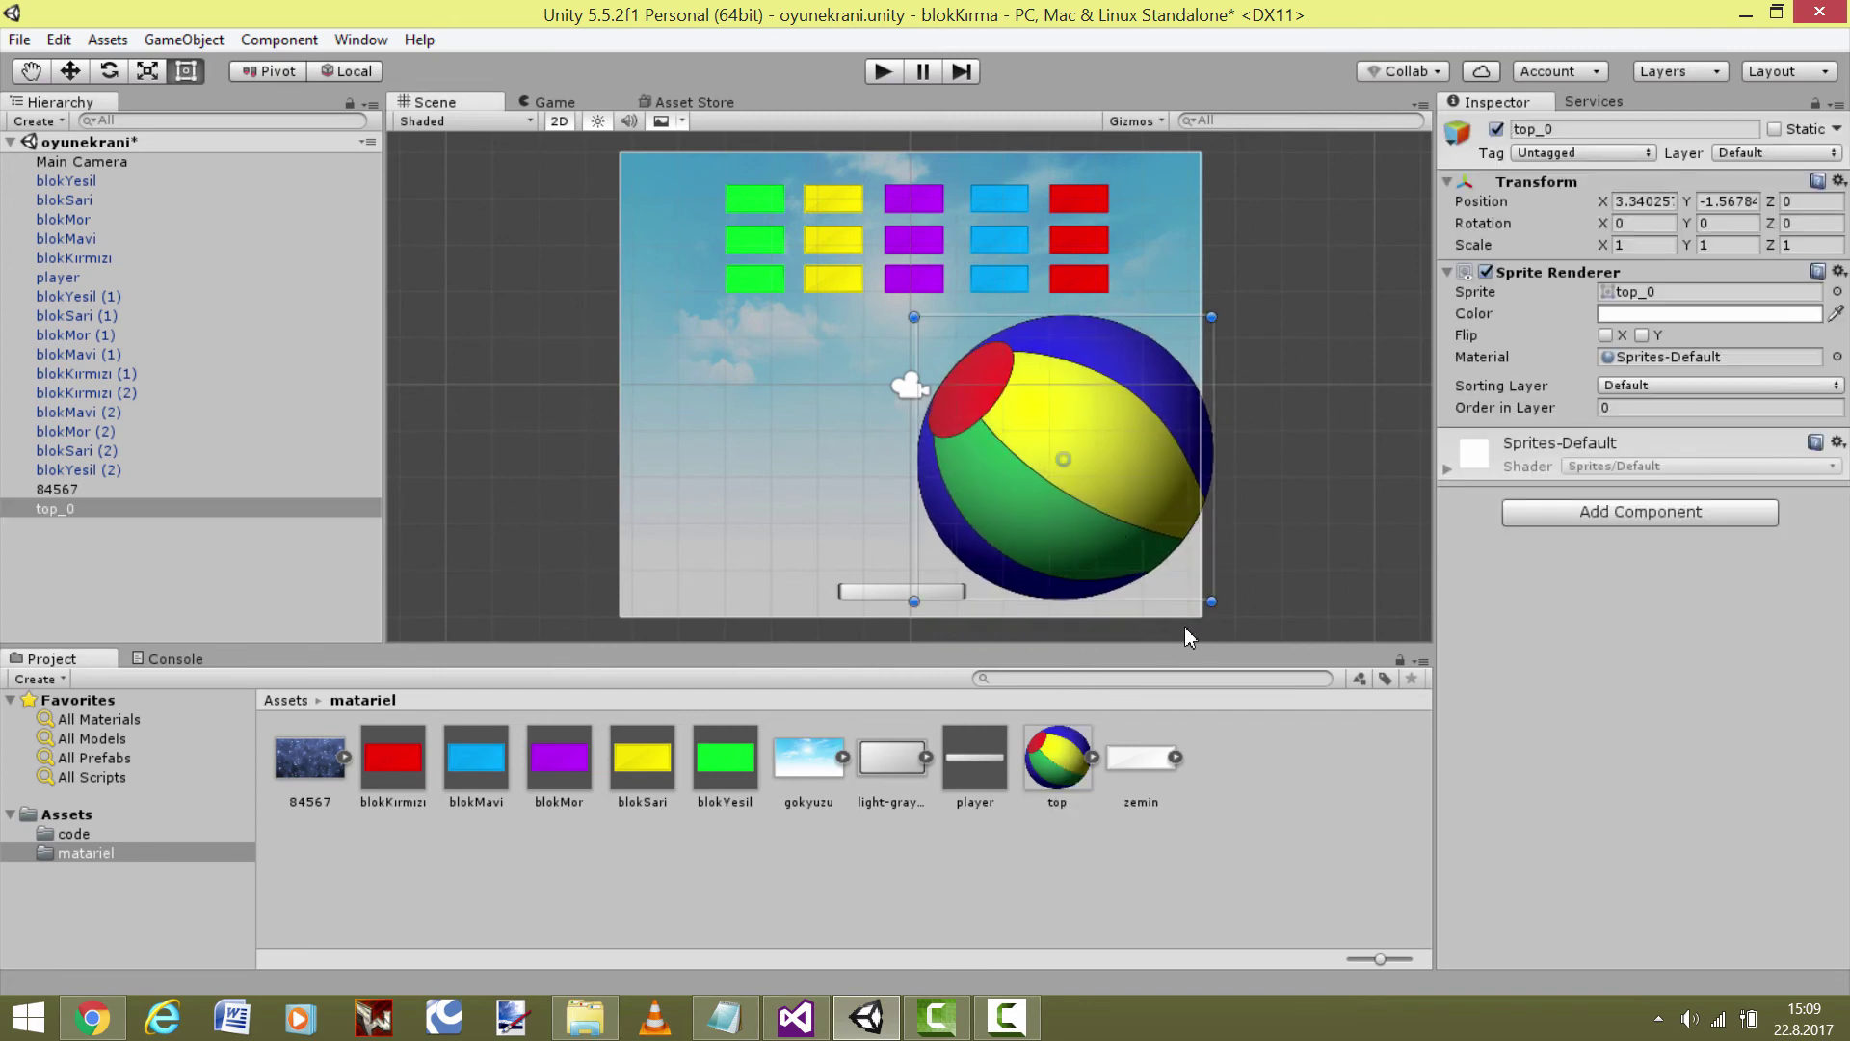
Shrink the new ball top_0 and position it just above the paddle
drag(1211, 605, 987, 381)
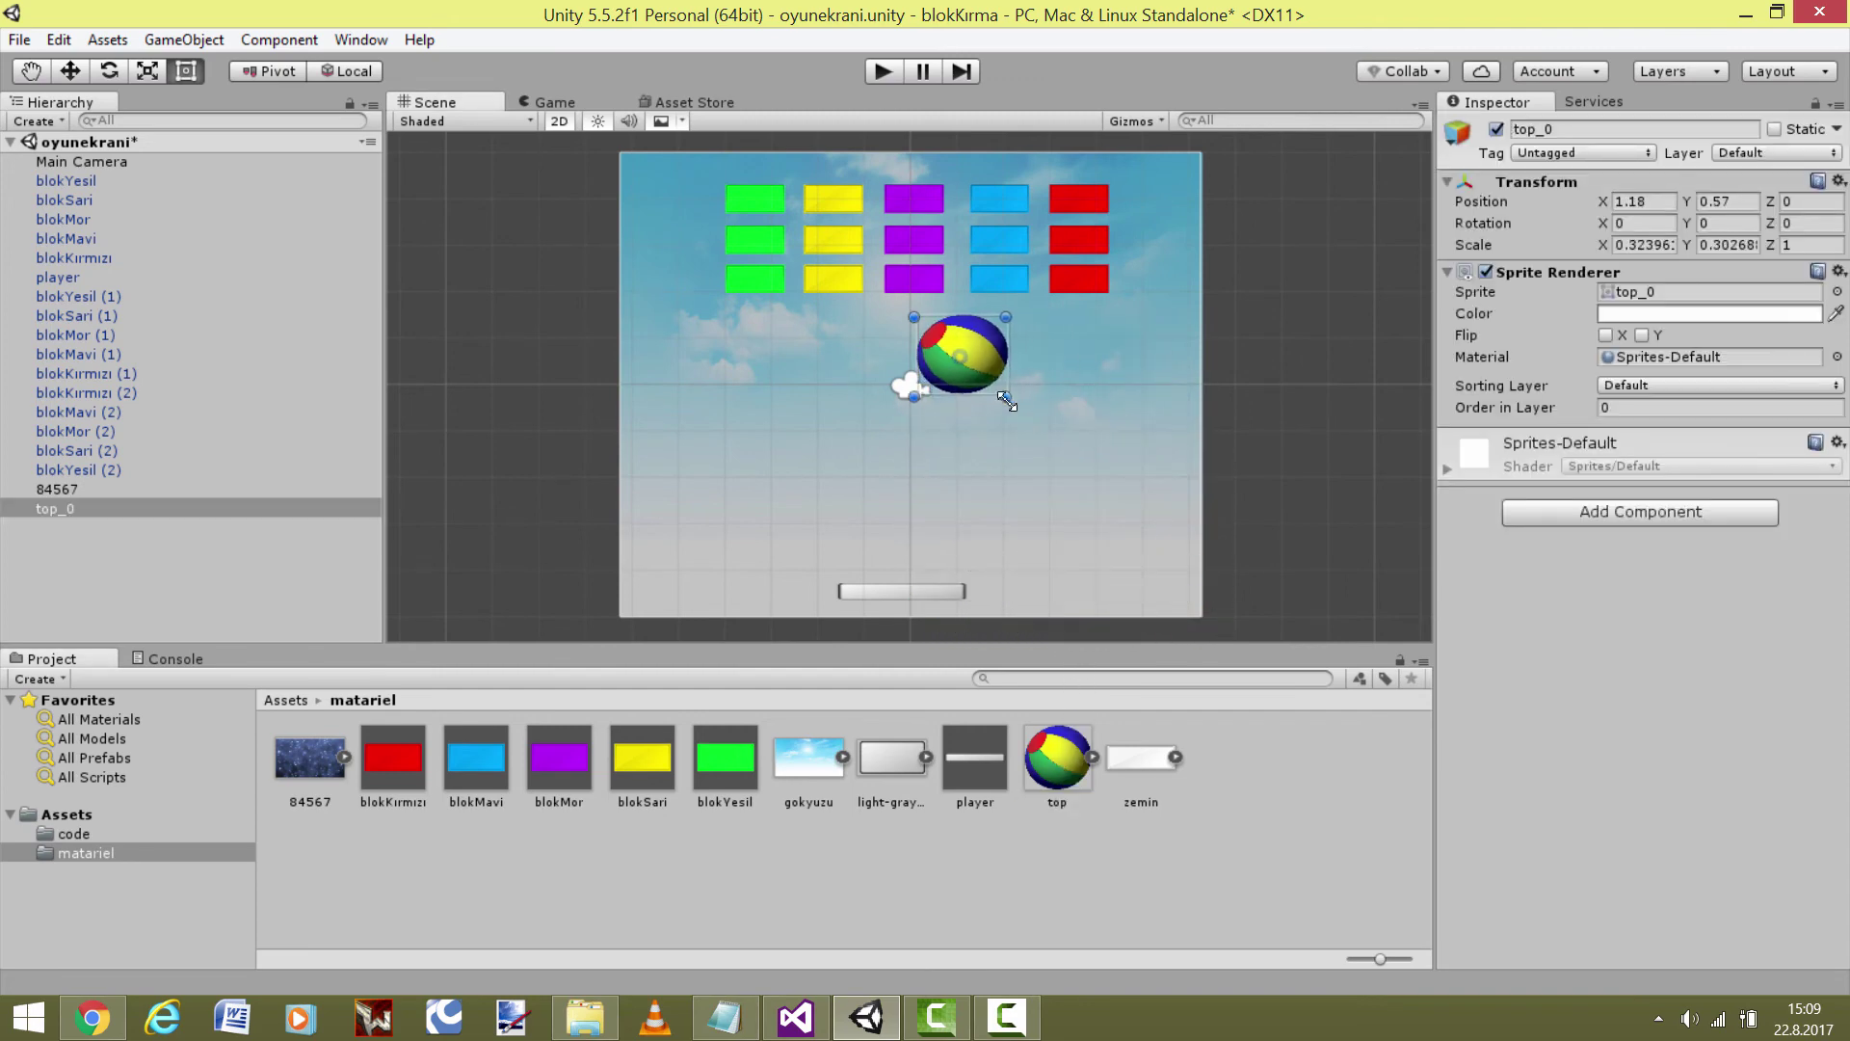
mouse_move(986, 381)
mouse_down()
mouse_move(968, 363)
mouse_move(1035, 499)
mouse_up()
click(1049, 525)
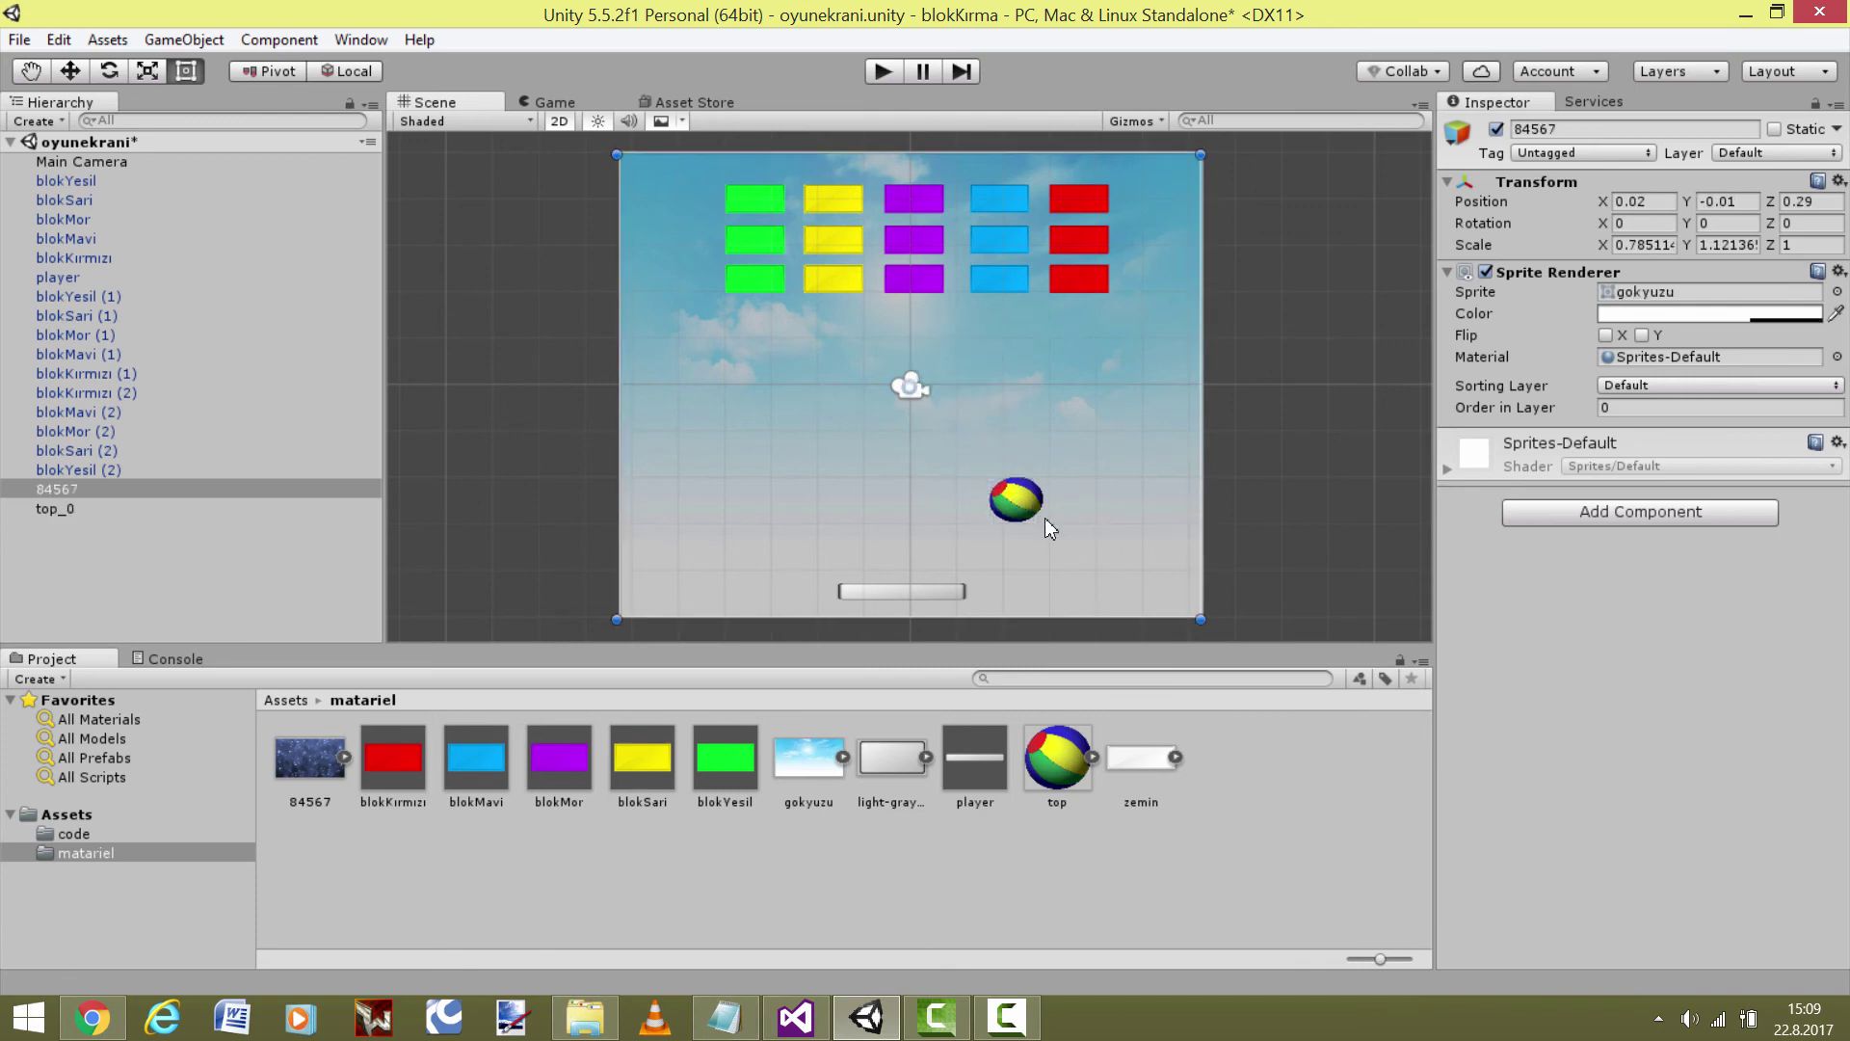
click(1017, 499)
drag(1042, 521, 1027, 511)
click(846, 414)
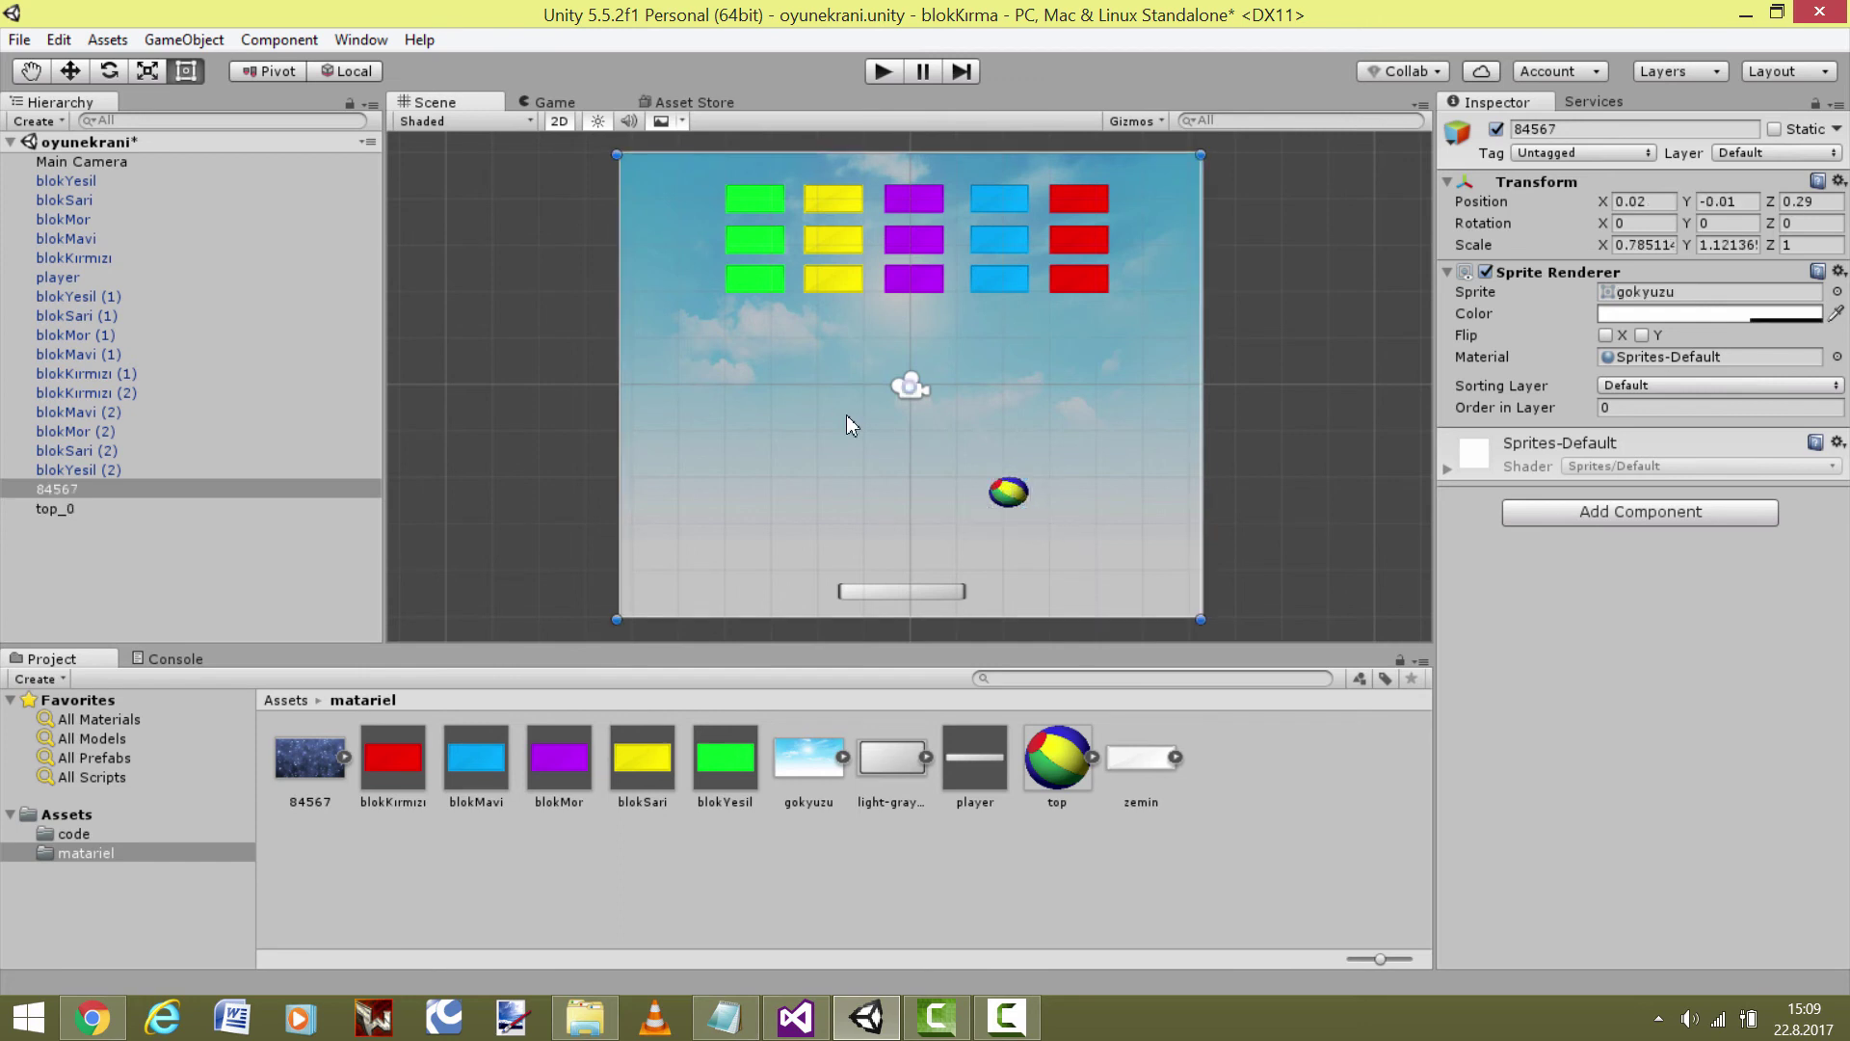
click(1007, 494)
click(1131, 532)
Add a Box Collider 2D to background 84567 via the 'cibo' search and expand it
click(1717, 510)
text(ci)
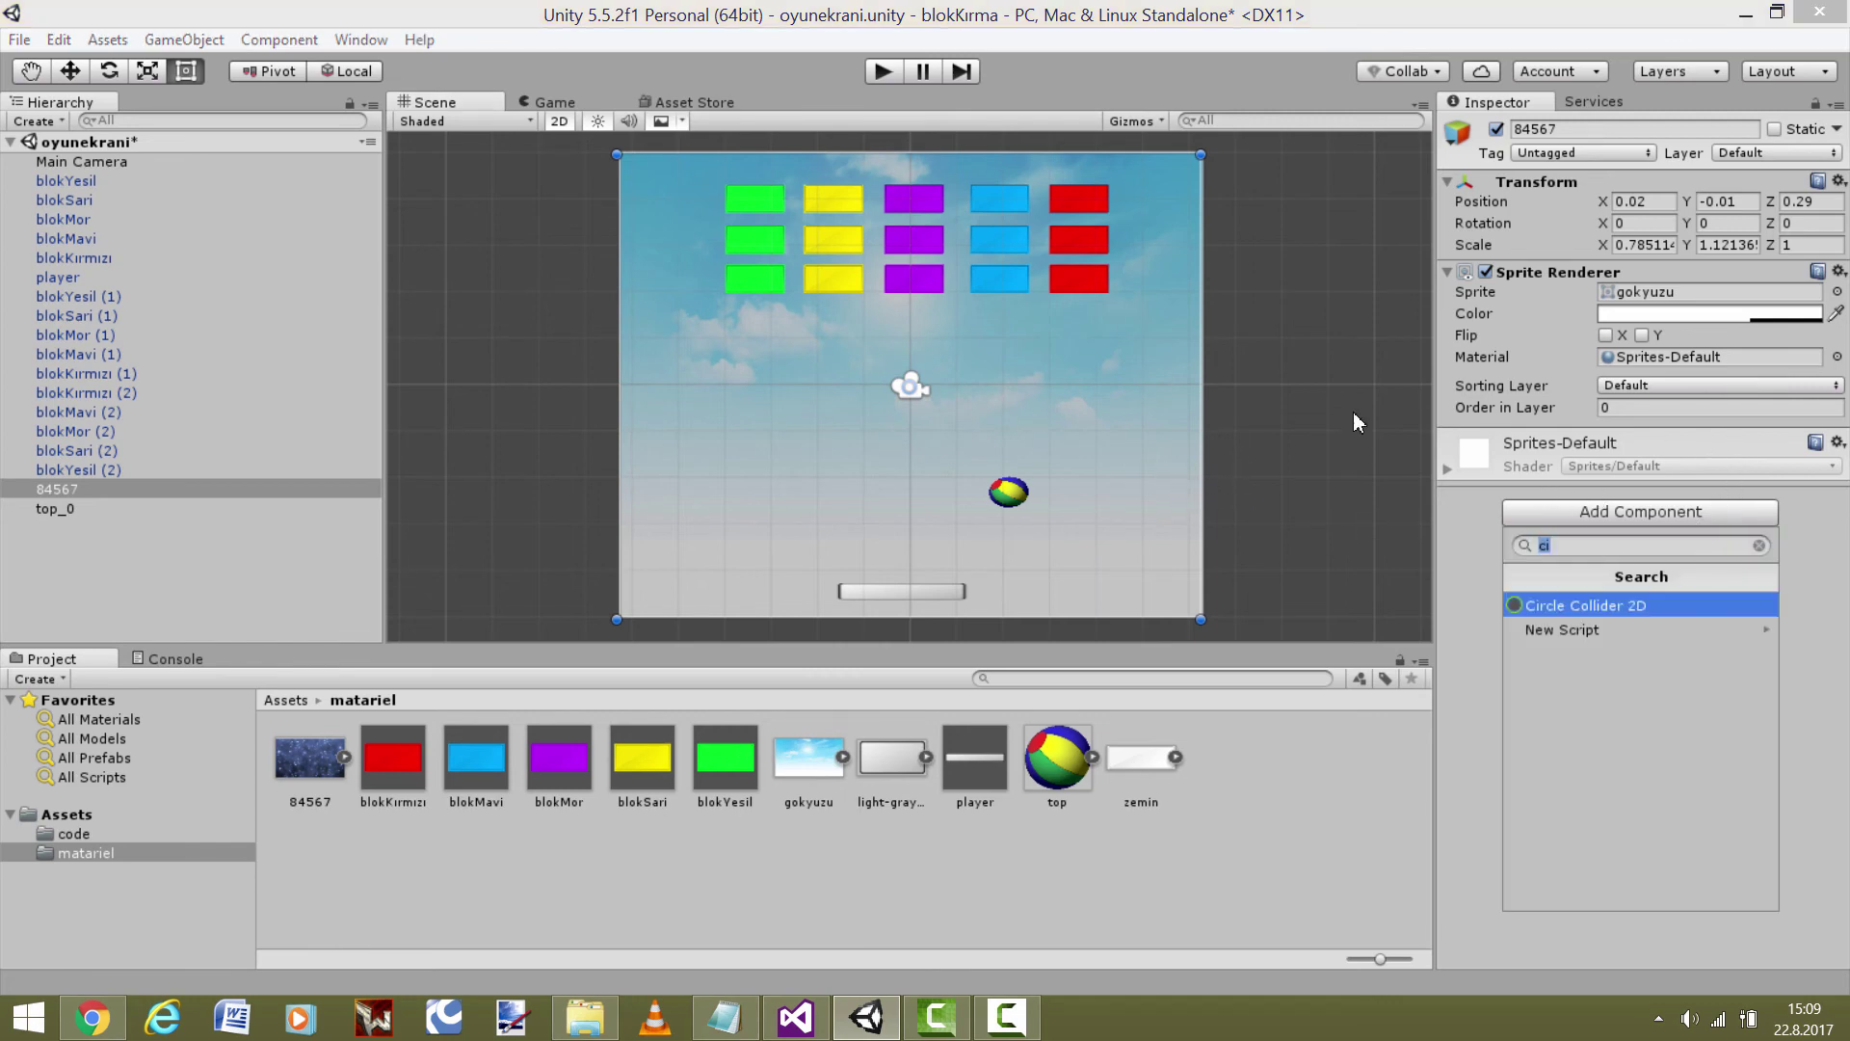
text(b)
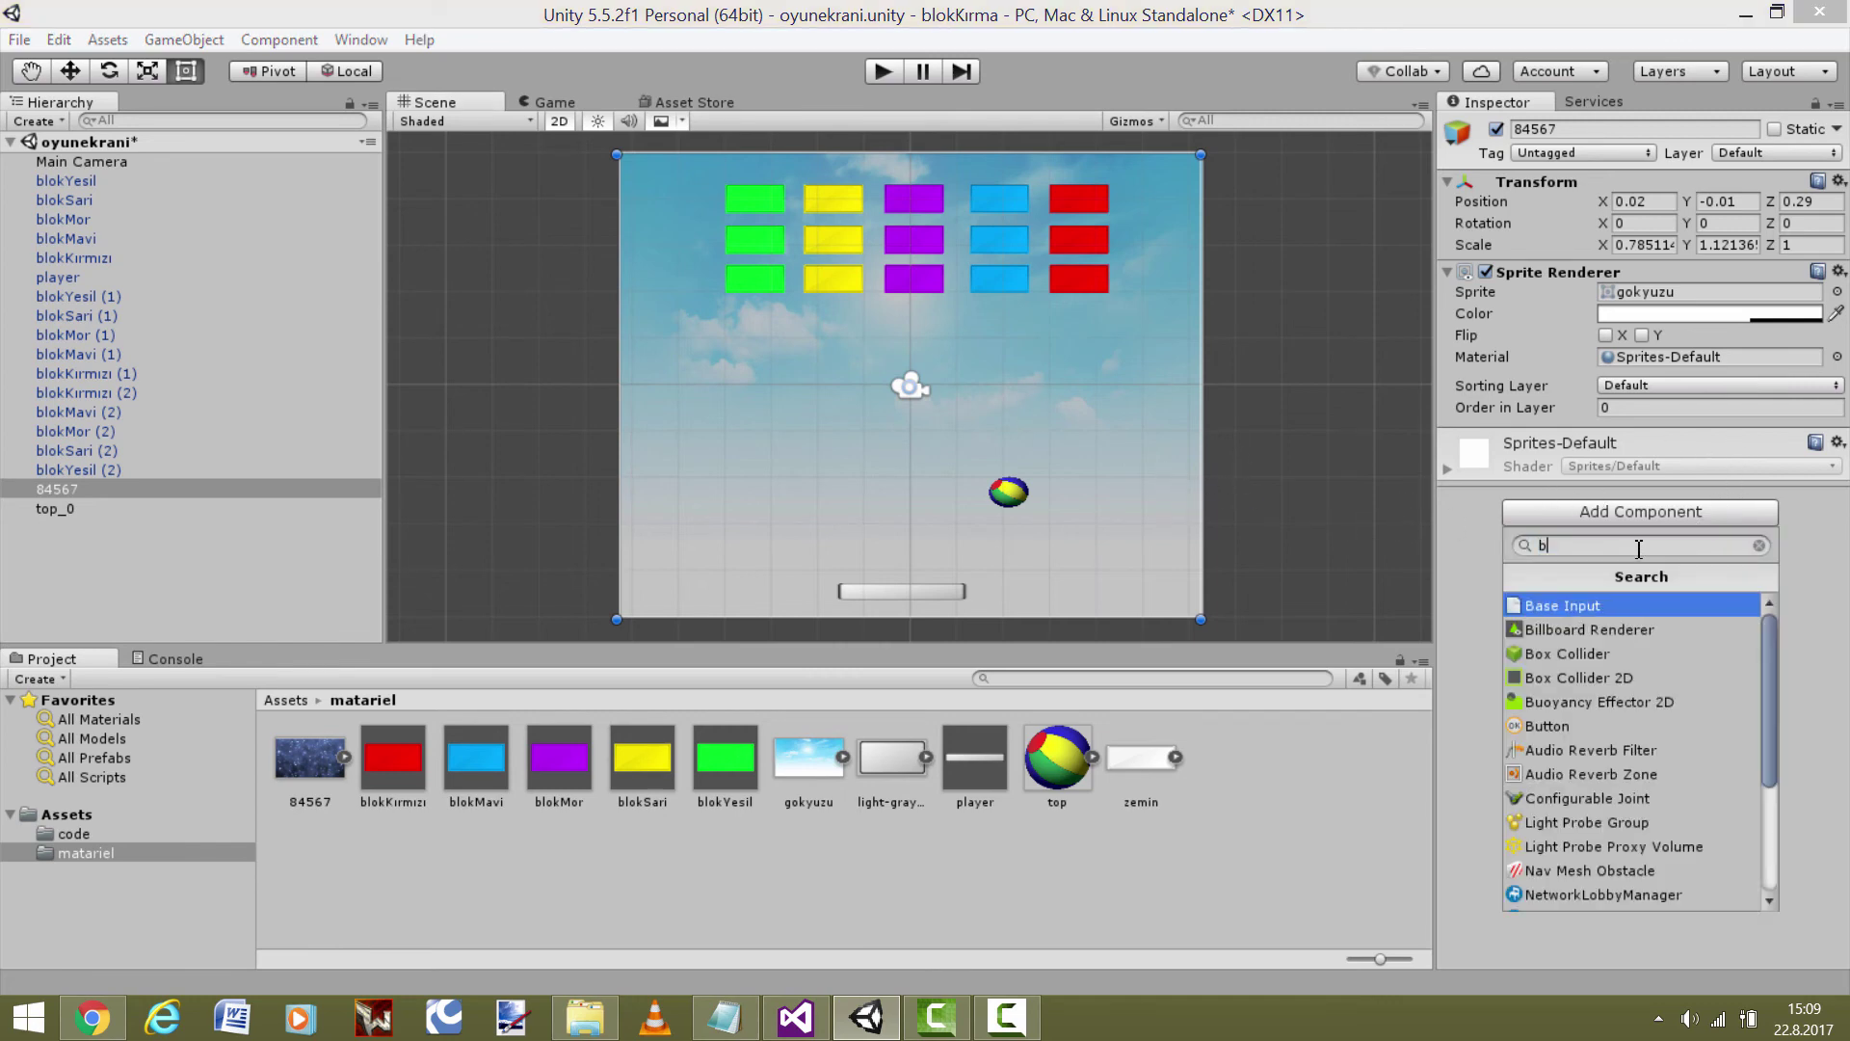
text(o)
click(1604, 624)
scroll(1157, 438, up, 2)
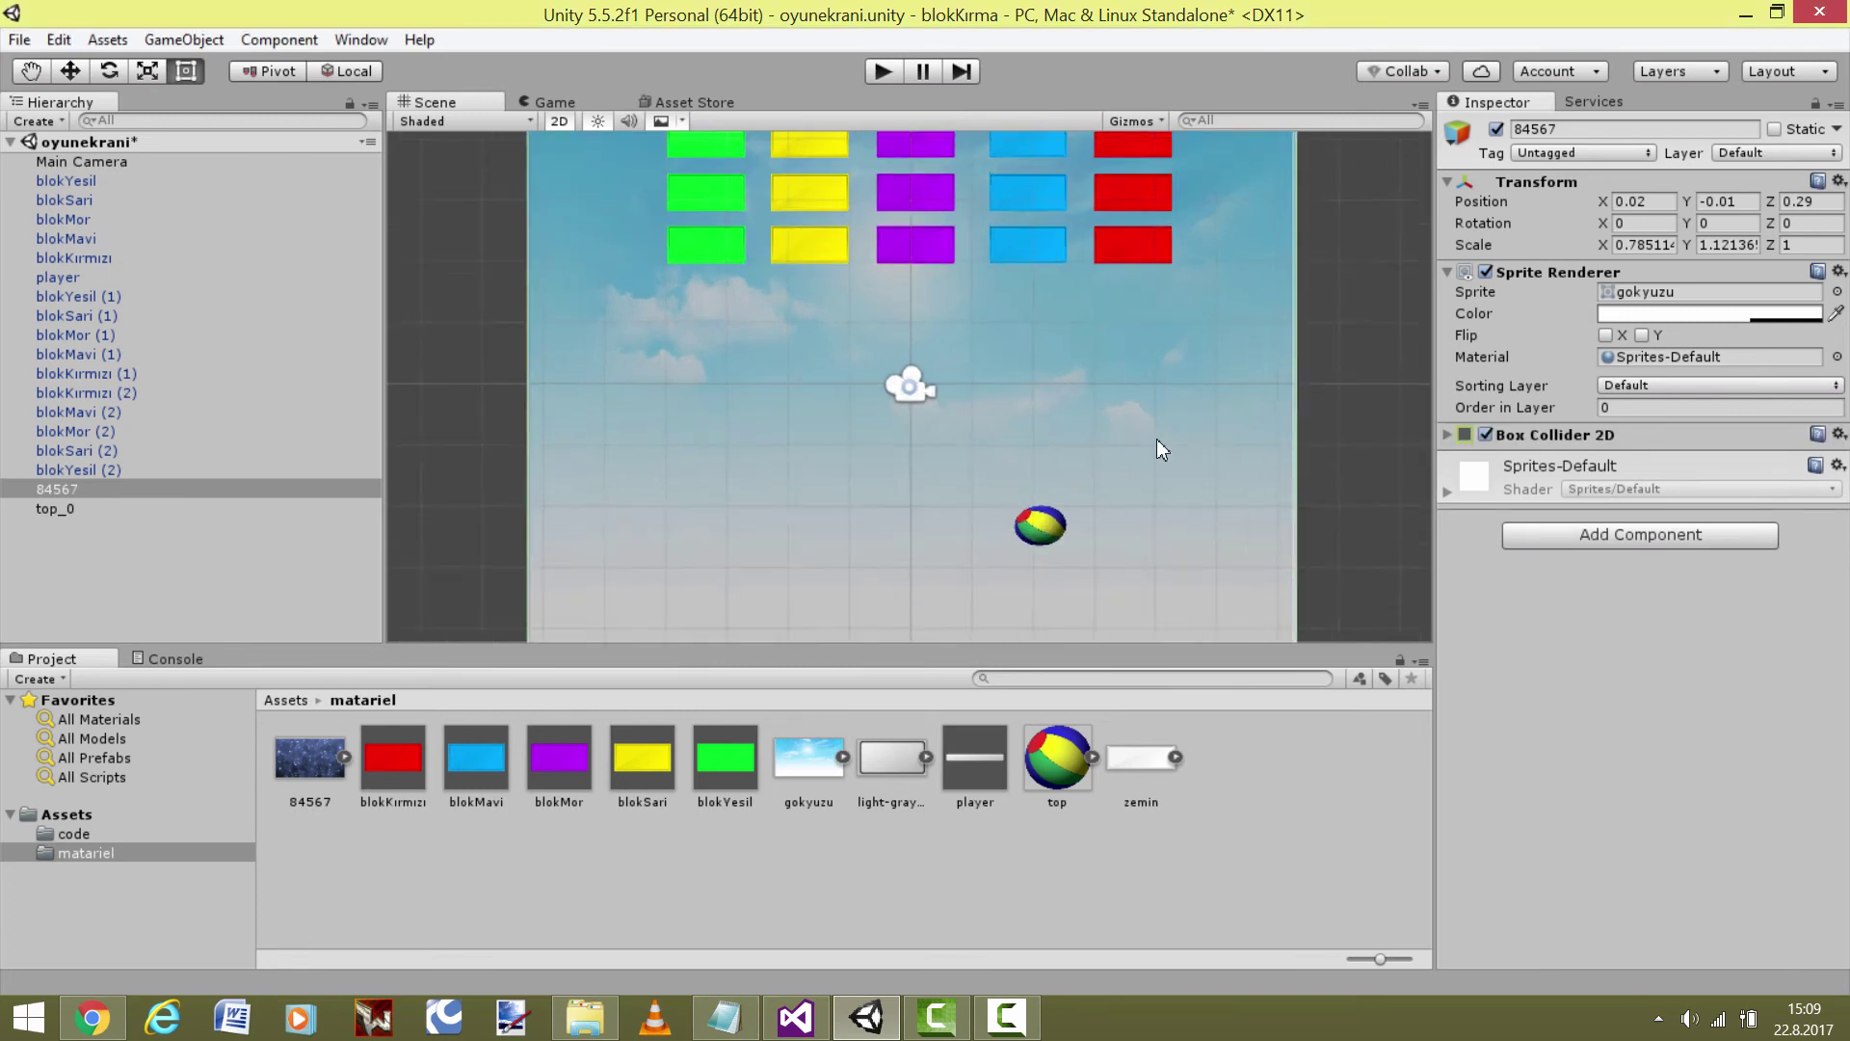
scroll(1171, 470, up, 1)
scroll(1172, 470, up, 1)
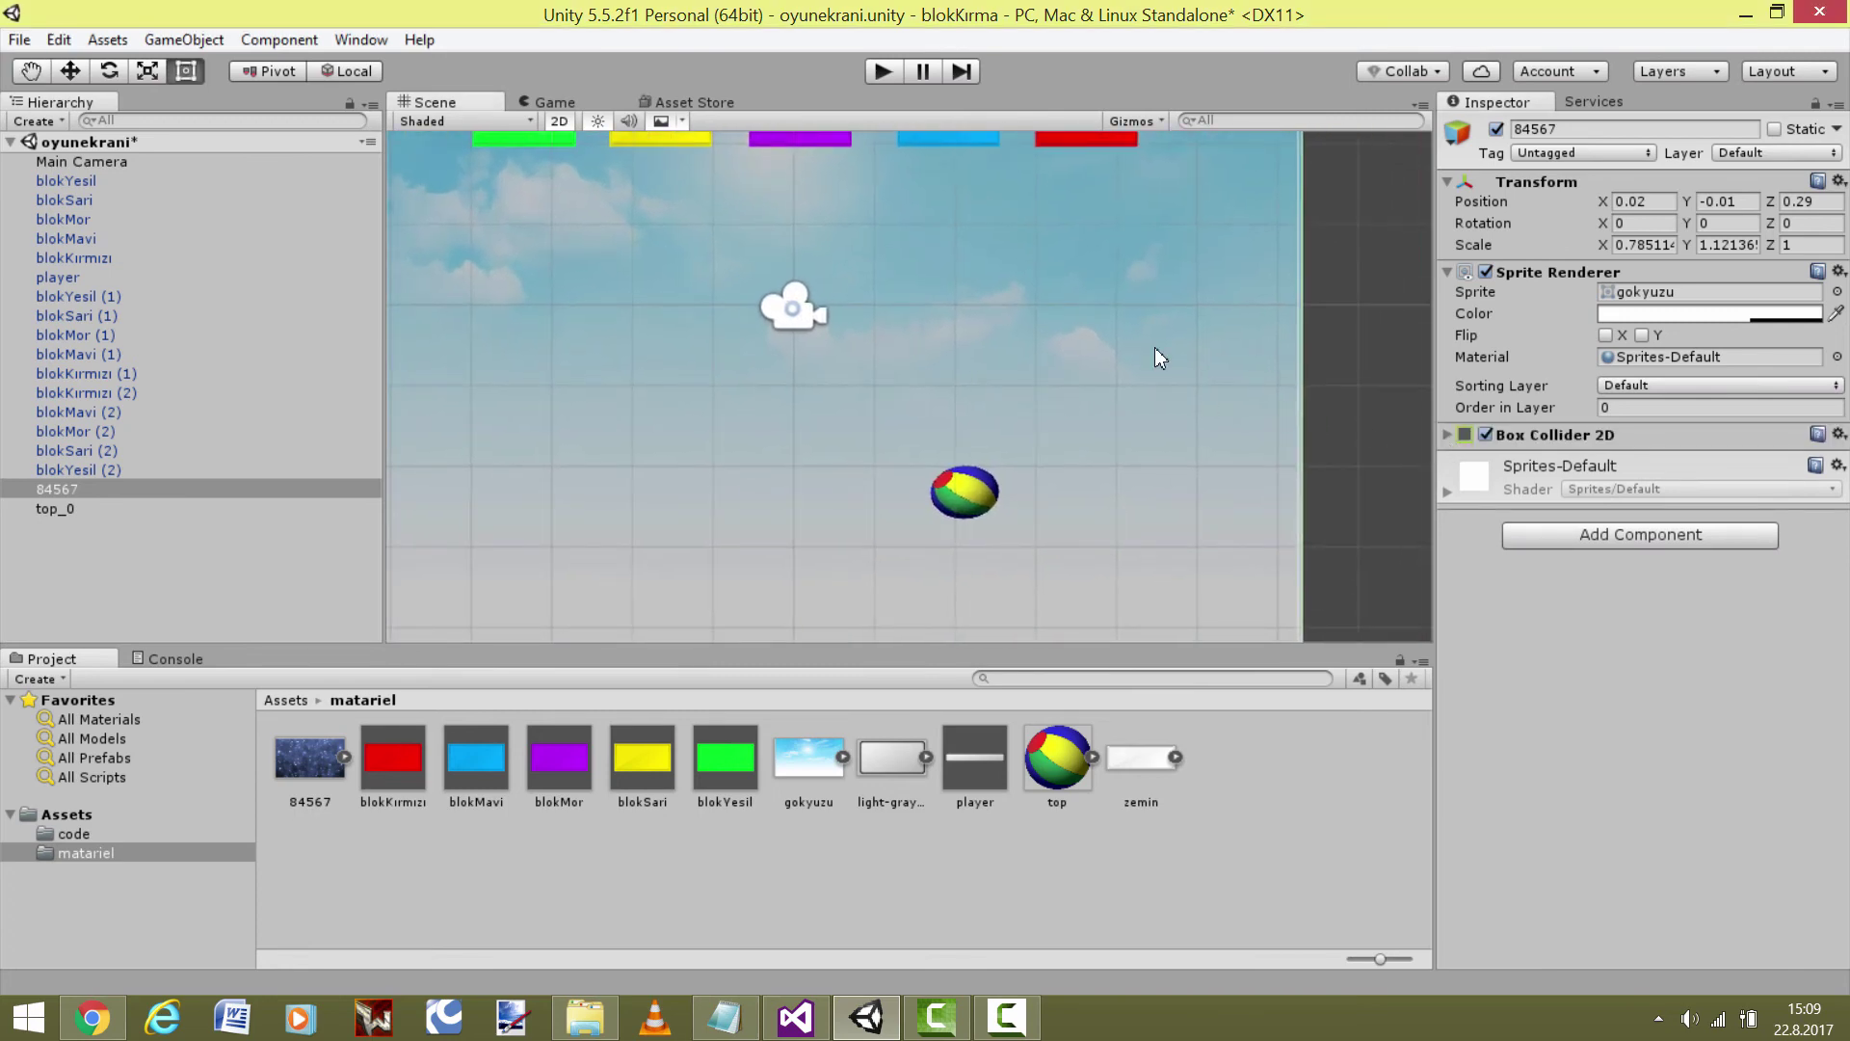
click(1448, 434)
Check ball top_0 at position 2.12, -2.32, then reselect background 84567 to inspect its collider
mouse_move(1203, 528)
middle_down()
mouse_move(1143, 426)
mouse_move(1081, 399)
mouse_move(1050, 434)
middle_up()
scroll(1134, 425, up, 2)
scroll(1102, 470, up, 1)
scroll(1042, 419, up, 1)
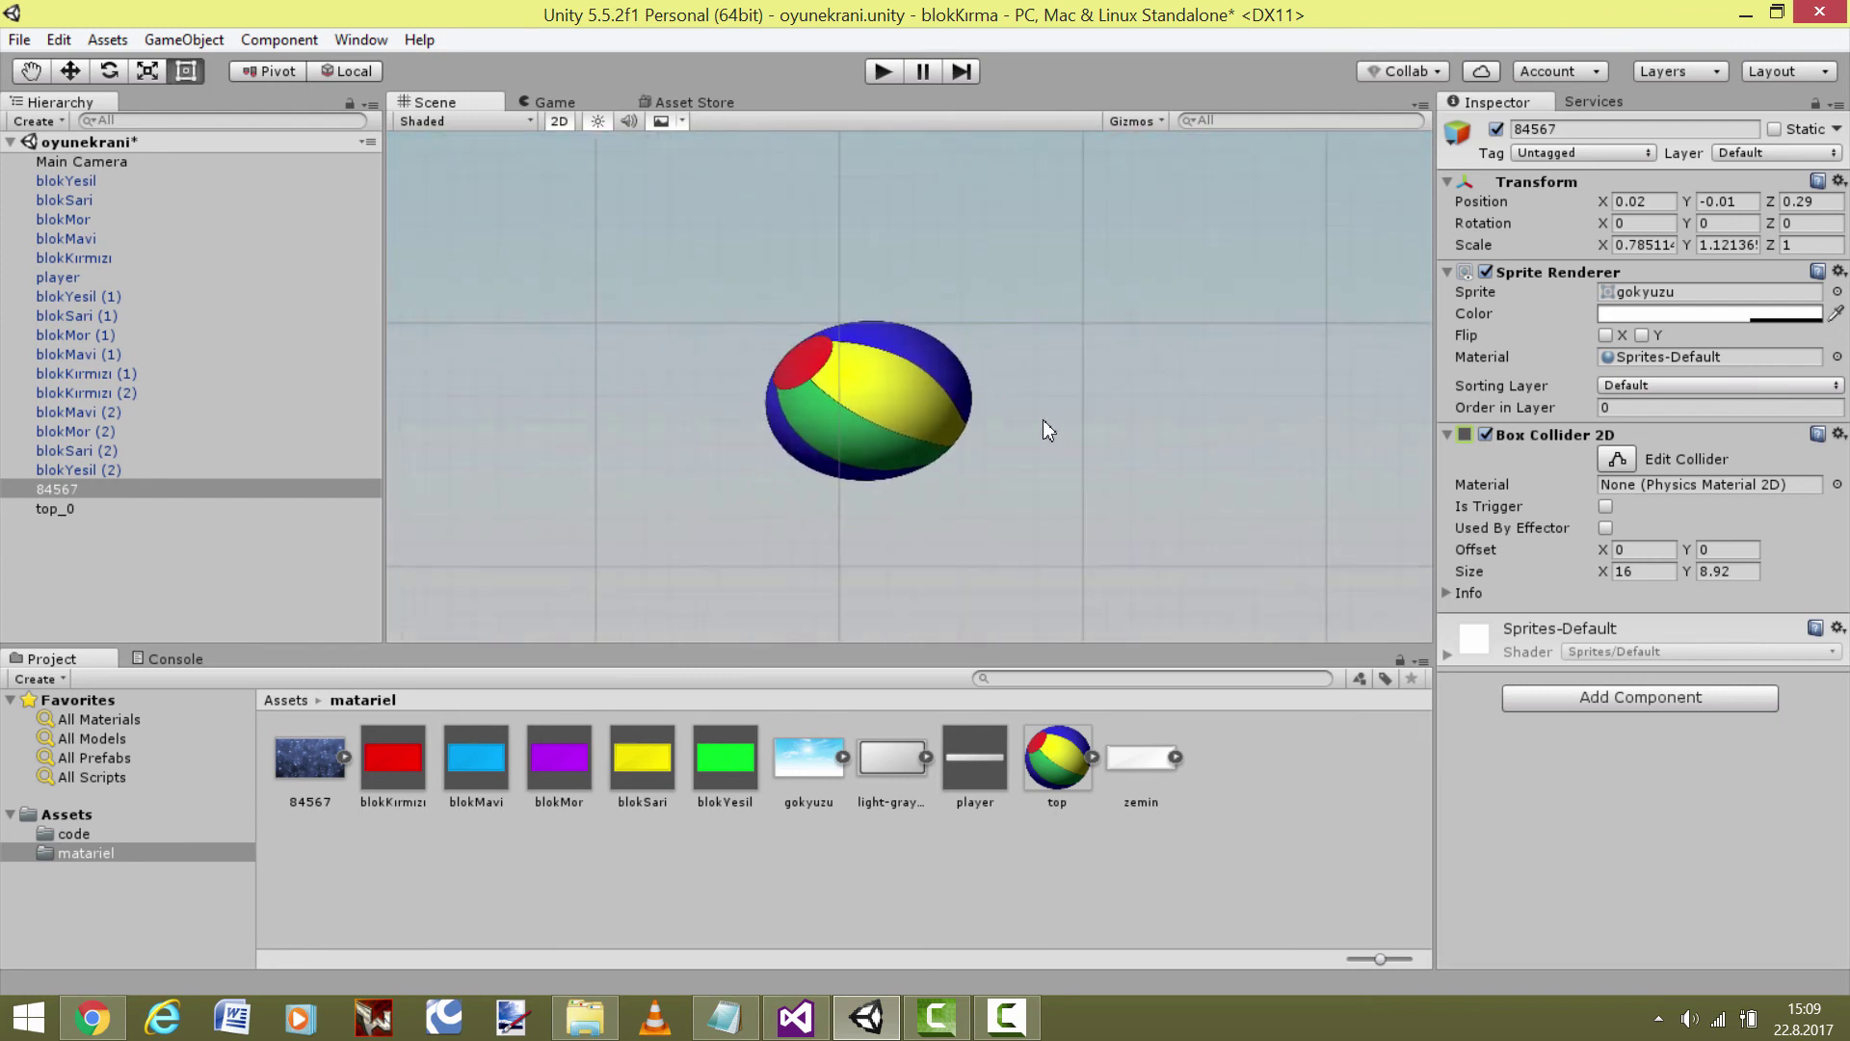
click(867, 363)
scroll(1121, 421, up, 1)
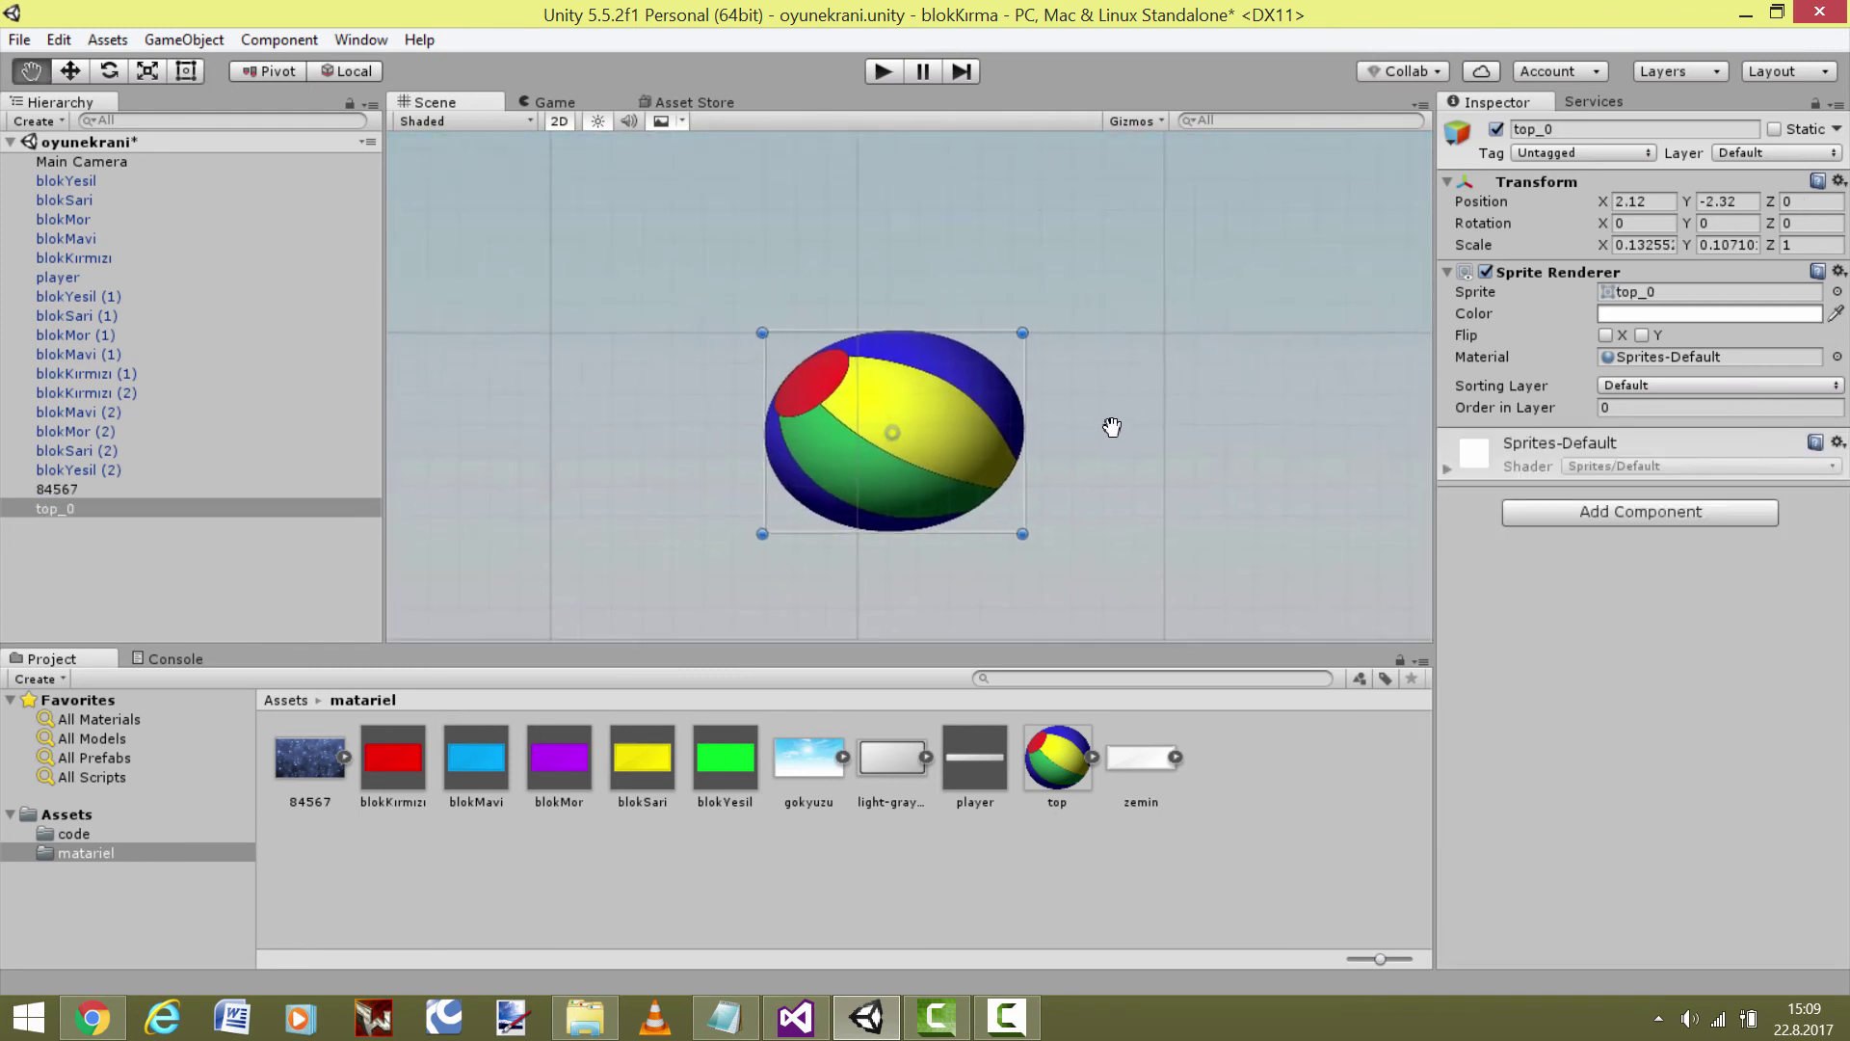
scroll(1119, 420, up, 2)
middle_drag(1153, 412, 1139, 375)
scroll(1140, 386, up, 1)
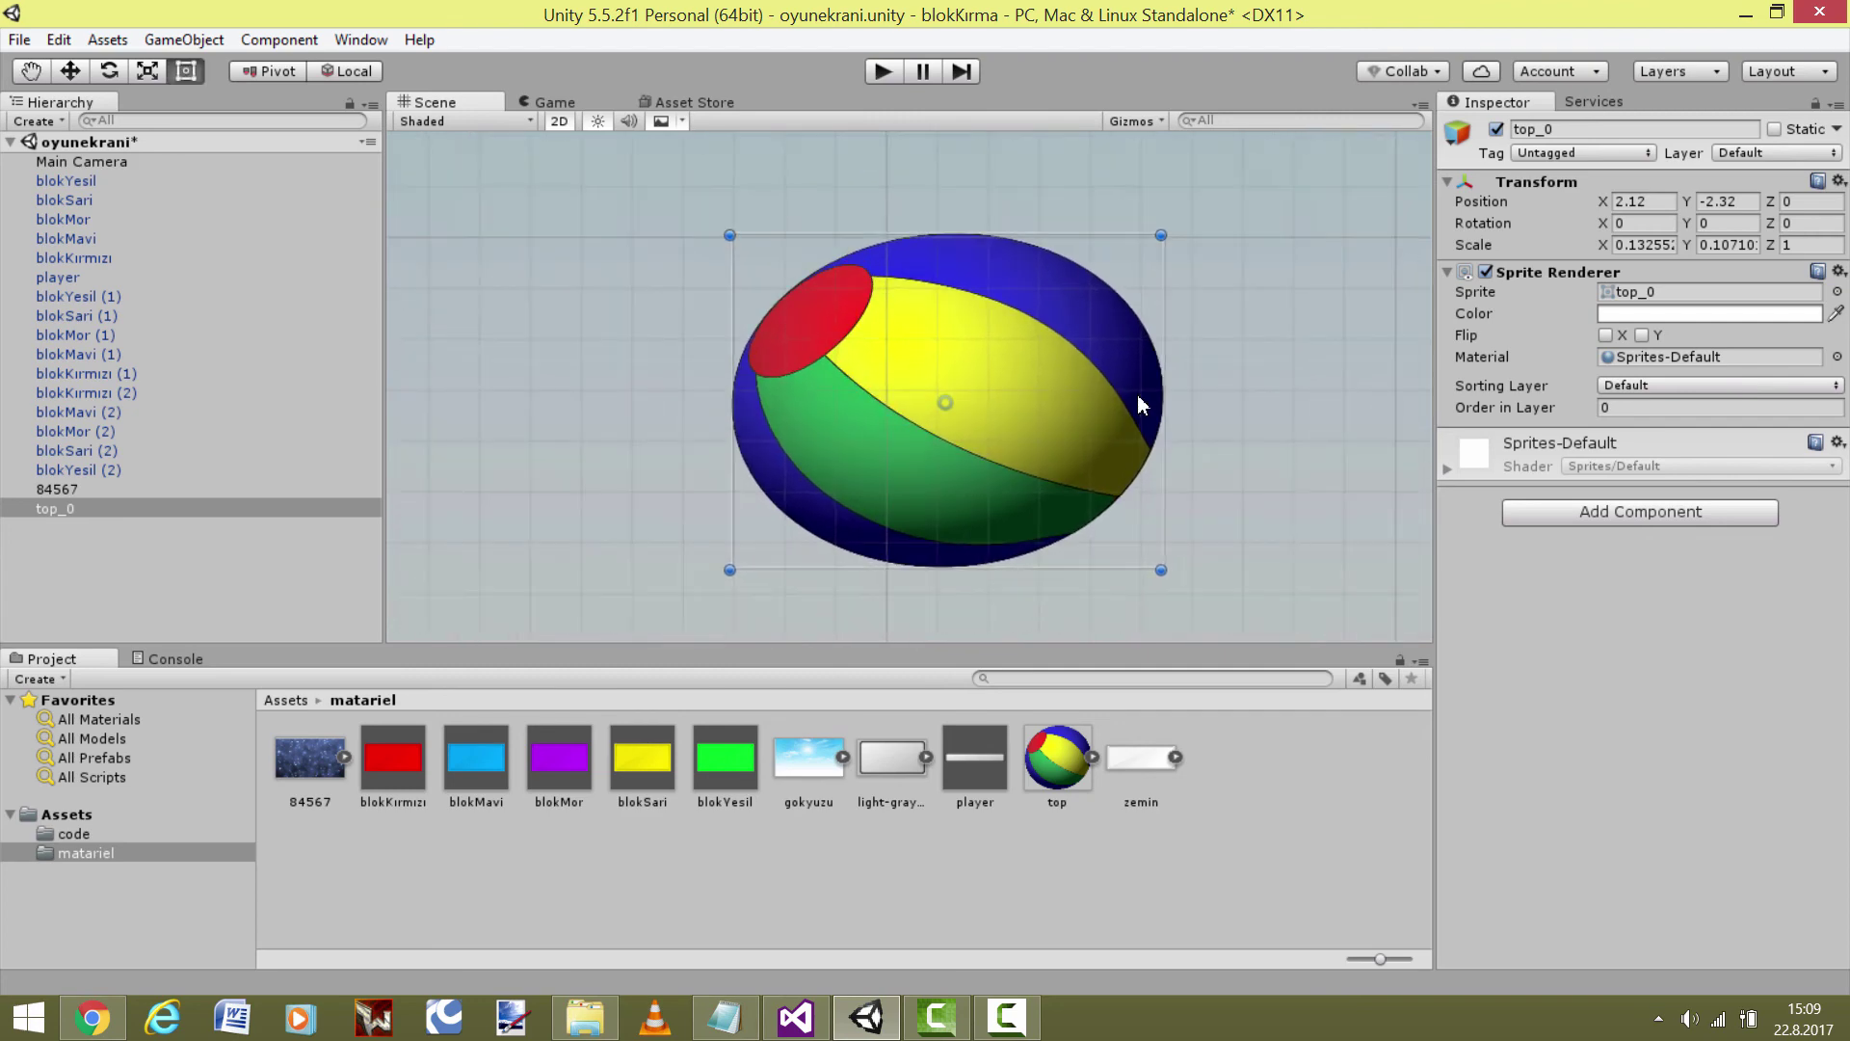
scroll(1145, 403, up, 1)
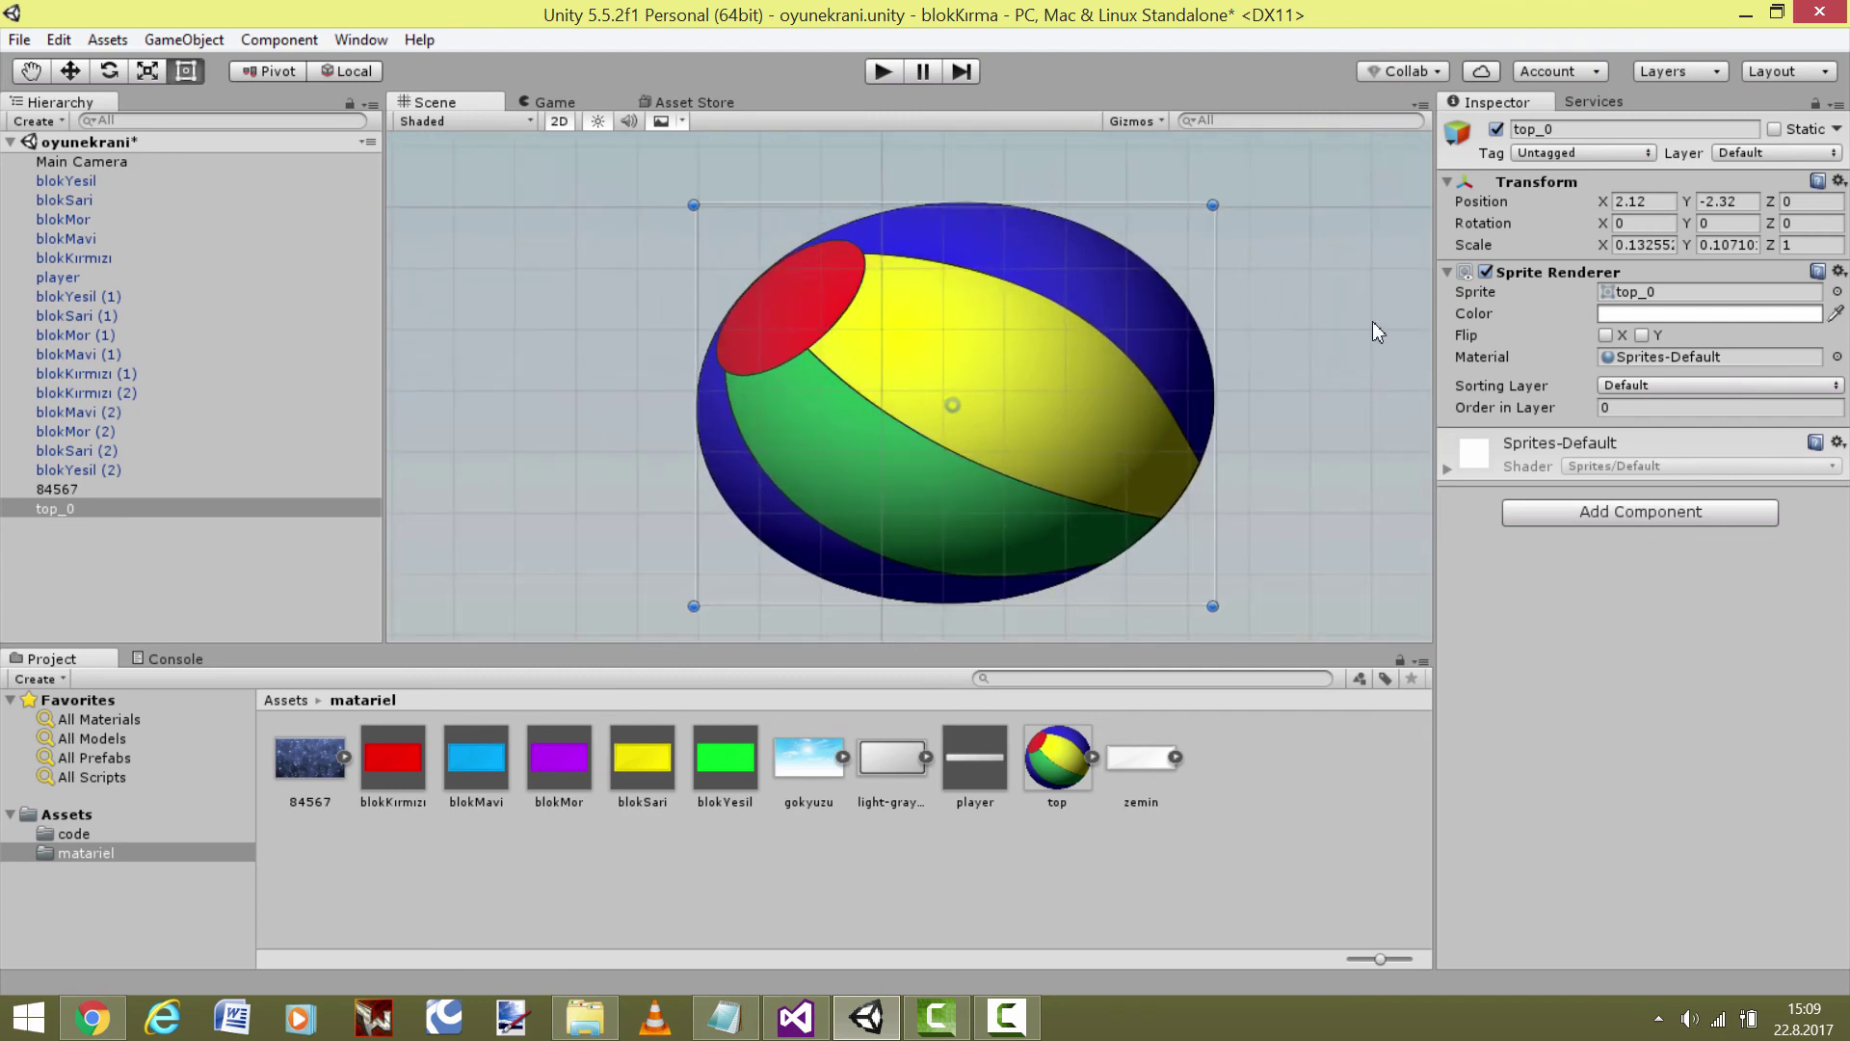
click(872, 292)
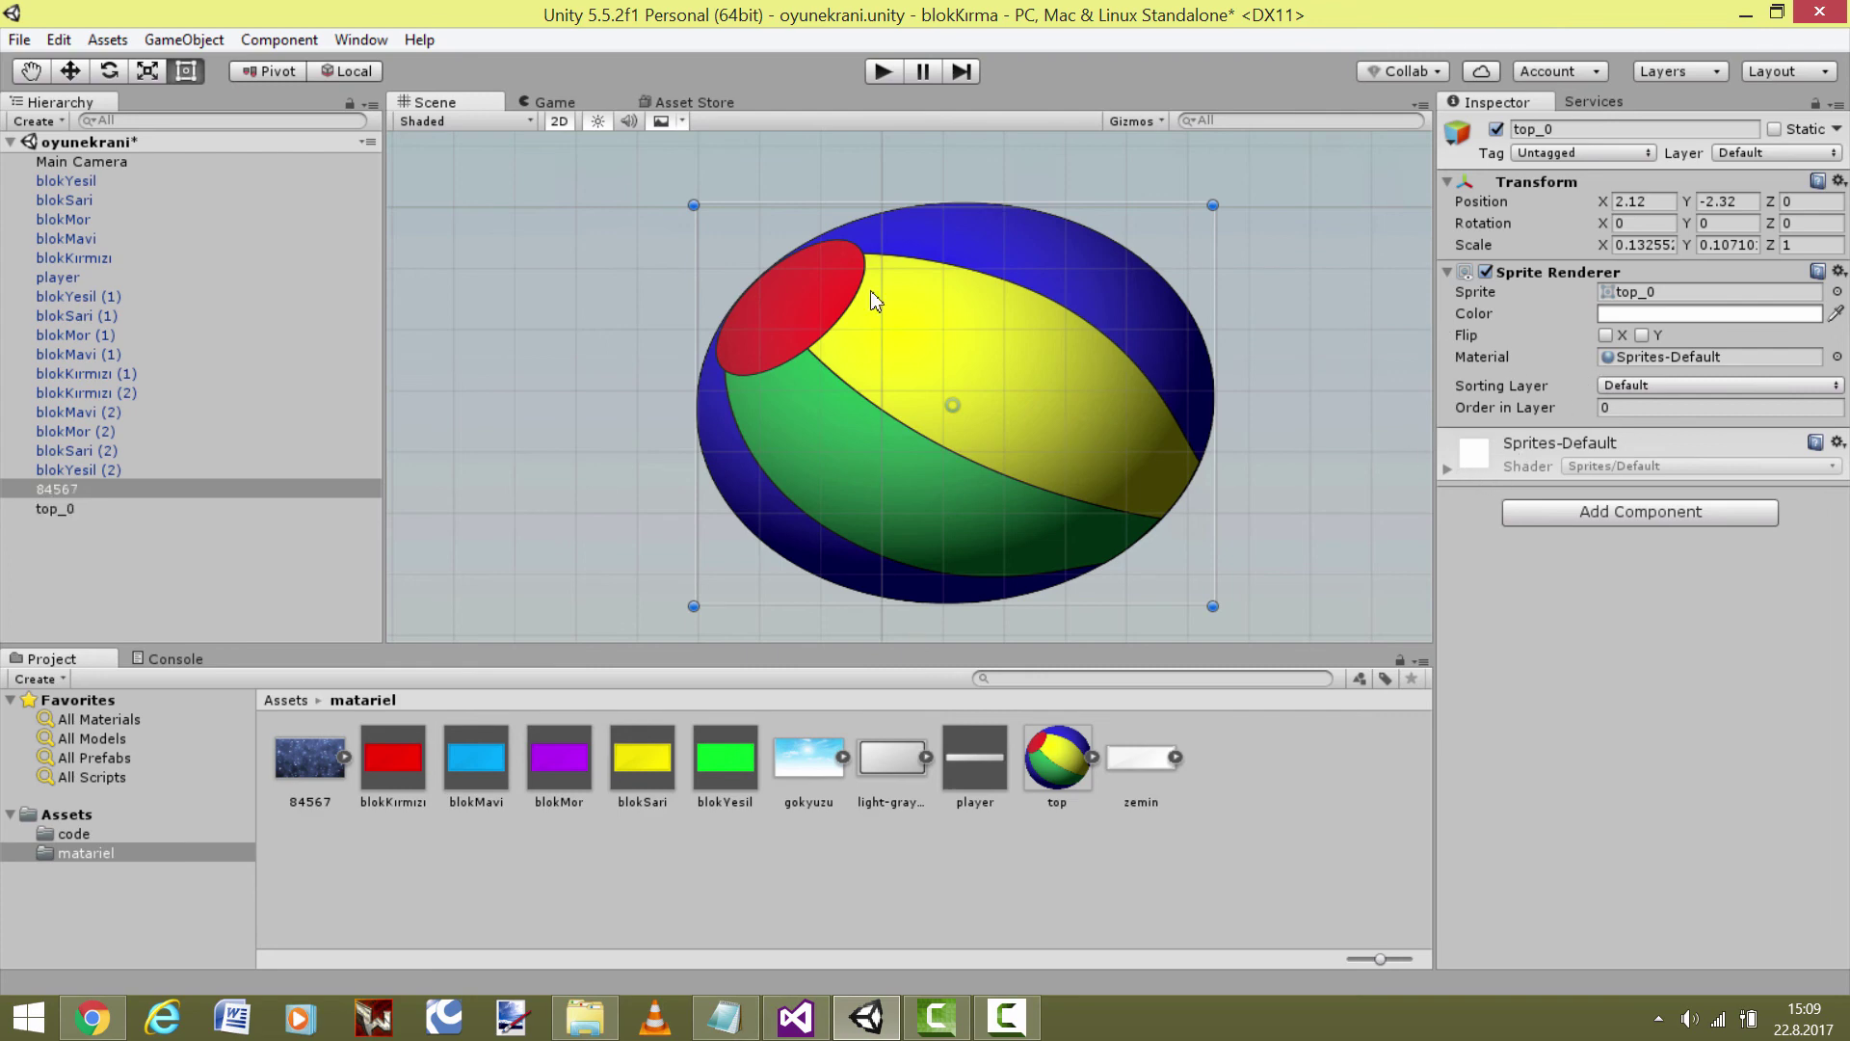
click(1113, 401)
click(1113, 401)
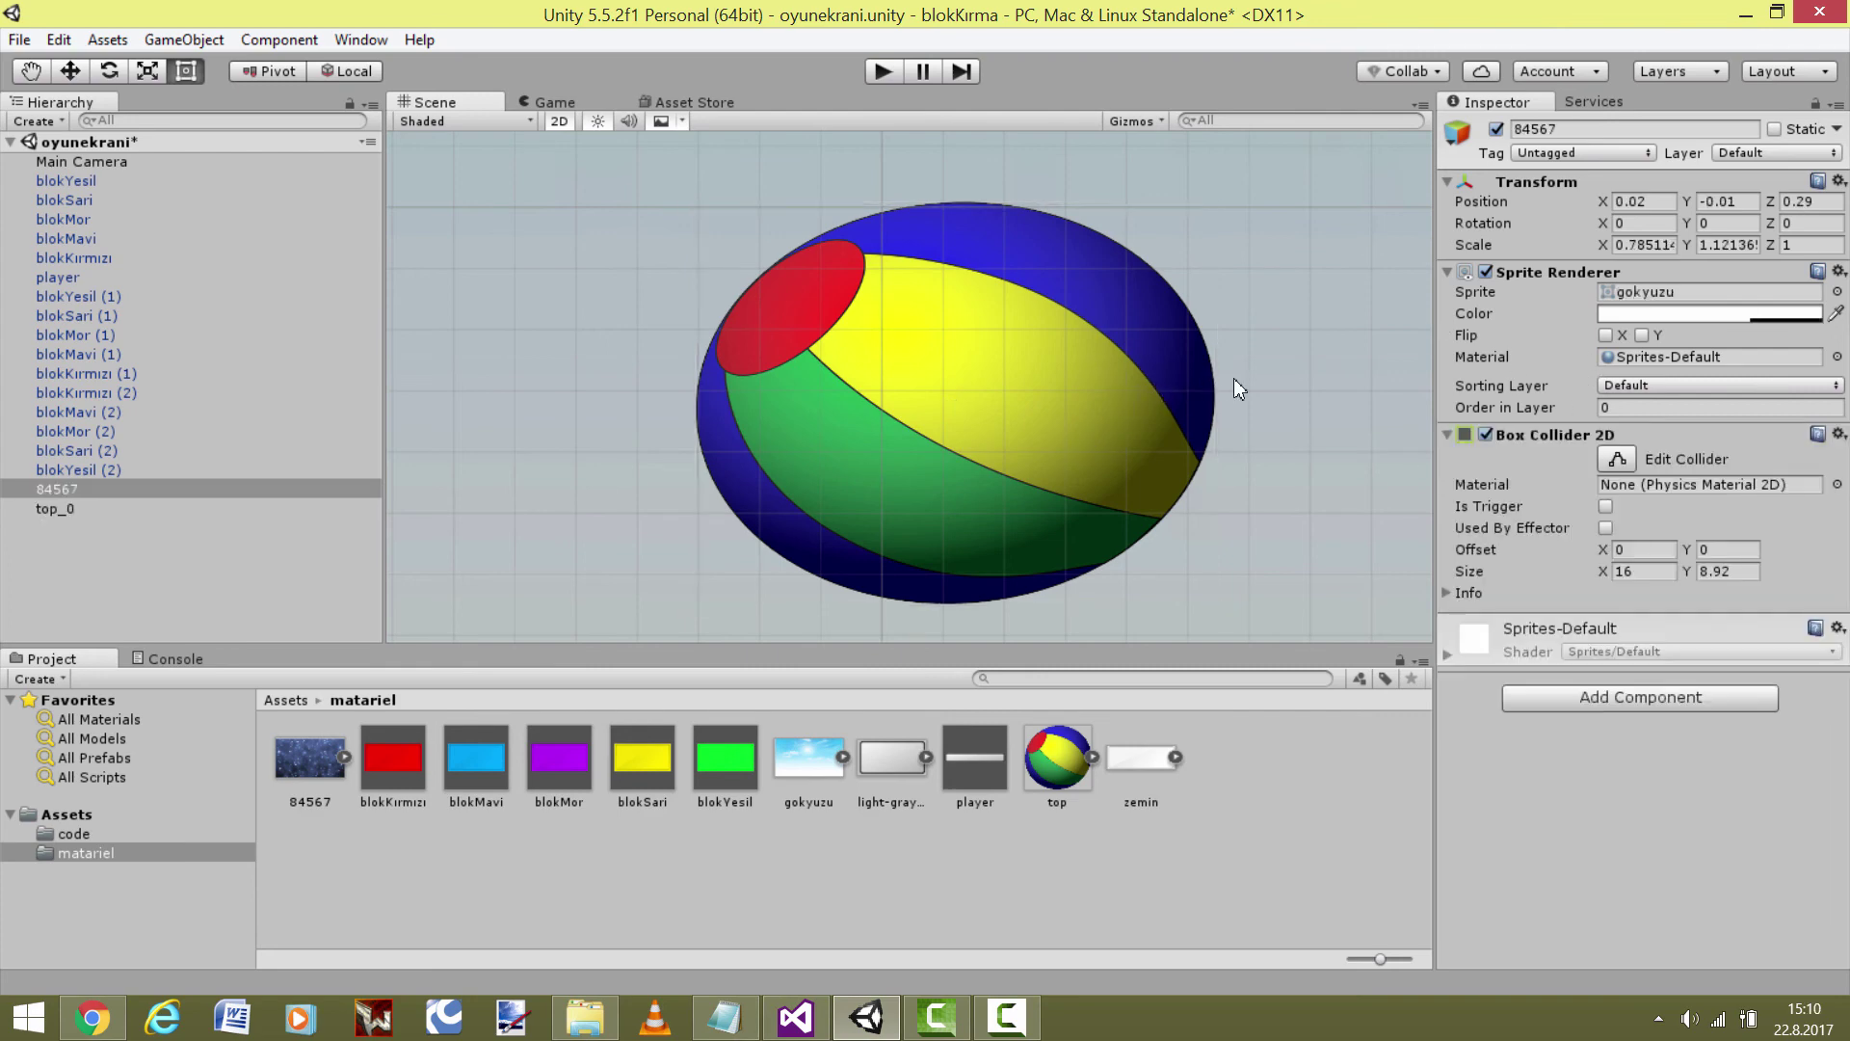
scroll(1286, 401, down, 5)
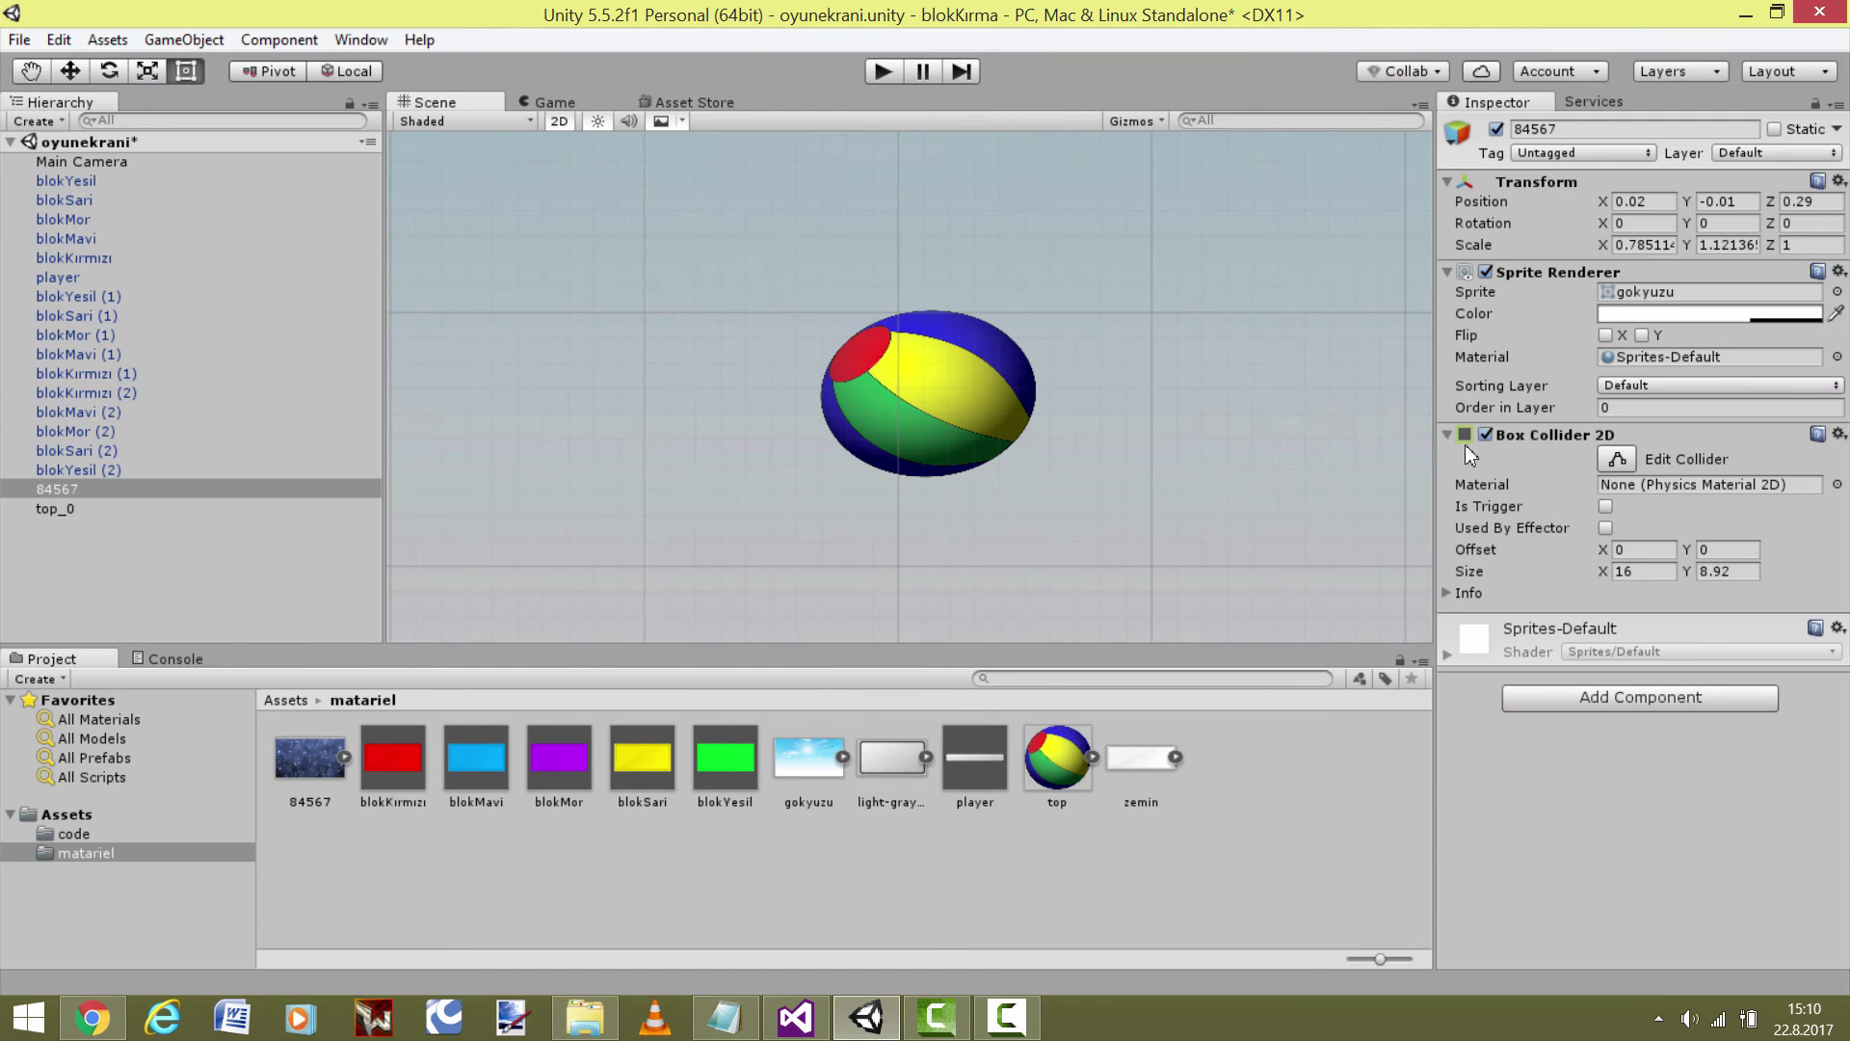
Remove the Box Collider 2D from background 84567
click(1838, 434)
click(1772, 494)
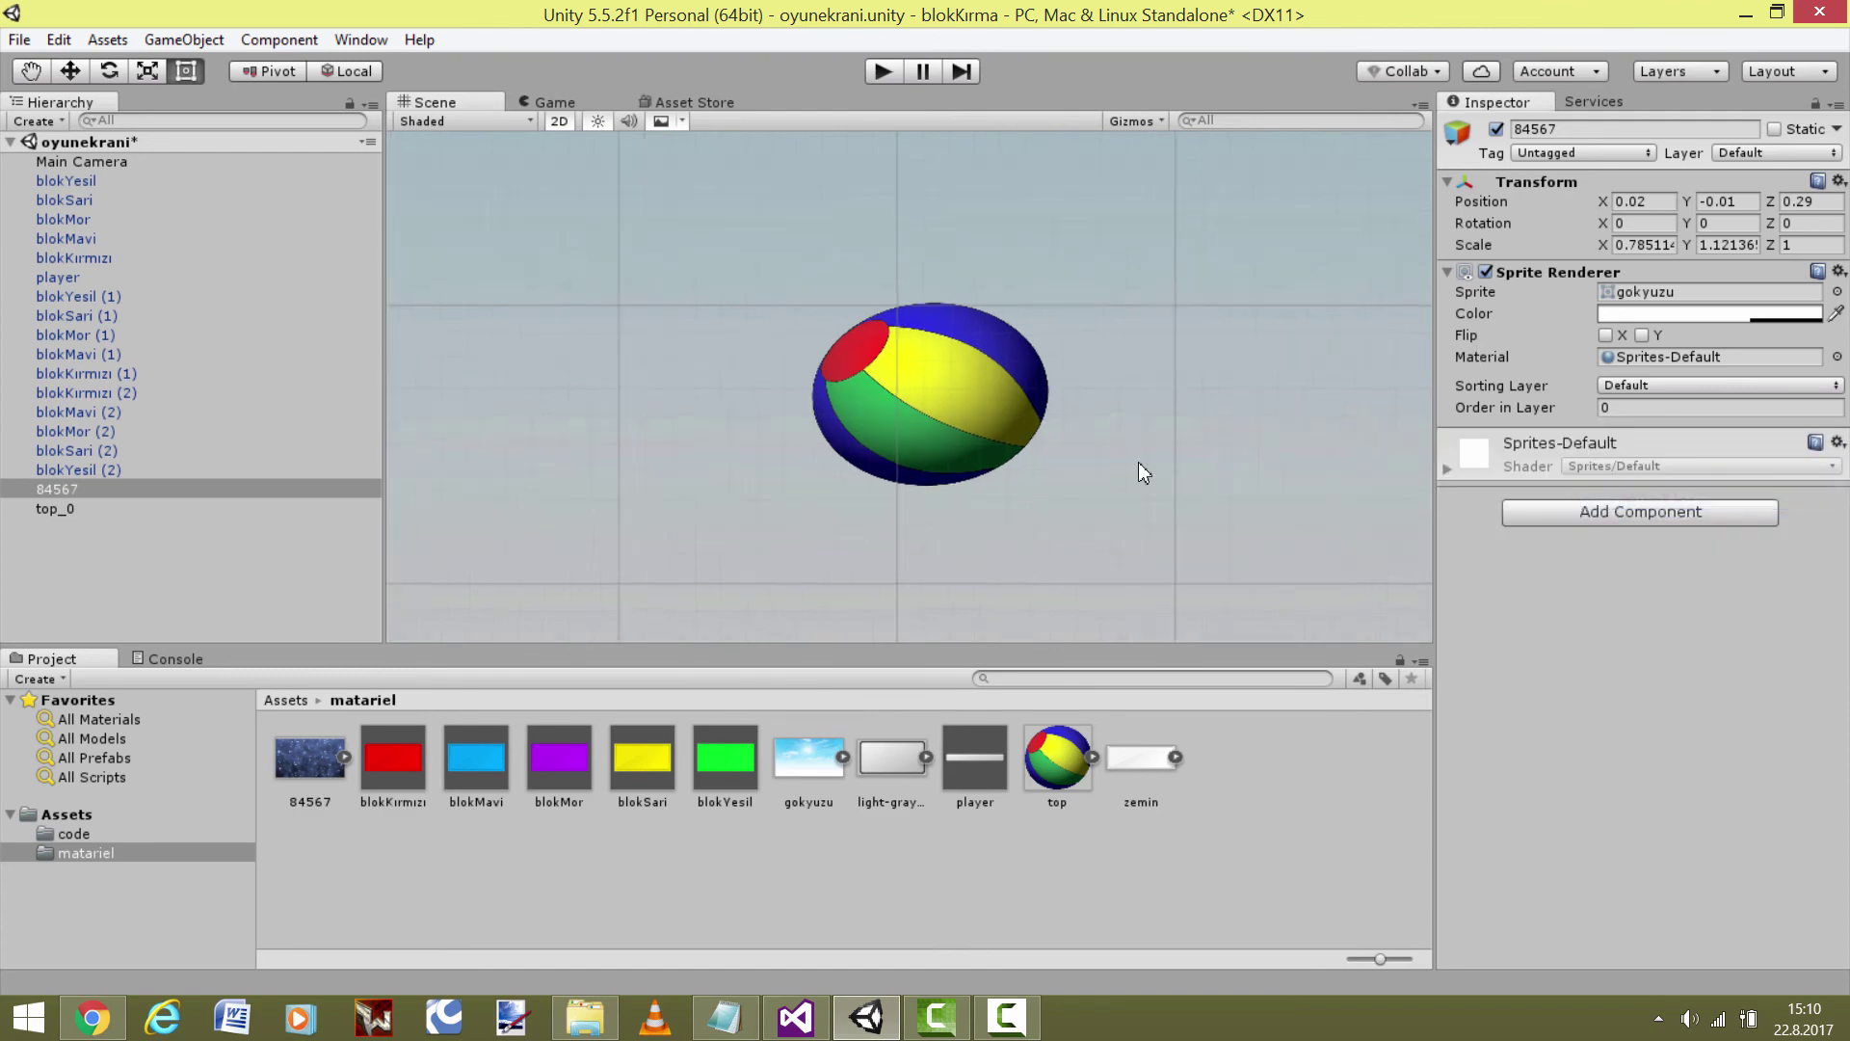
scroll(1140, 467, up, 3)
Give ball top_0 a Box Collider 2D (6.4 by 6.13) and turn off Edit Collider
click(1064, 431)
click(1702, 511)
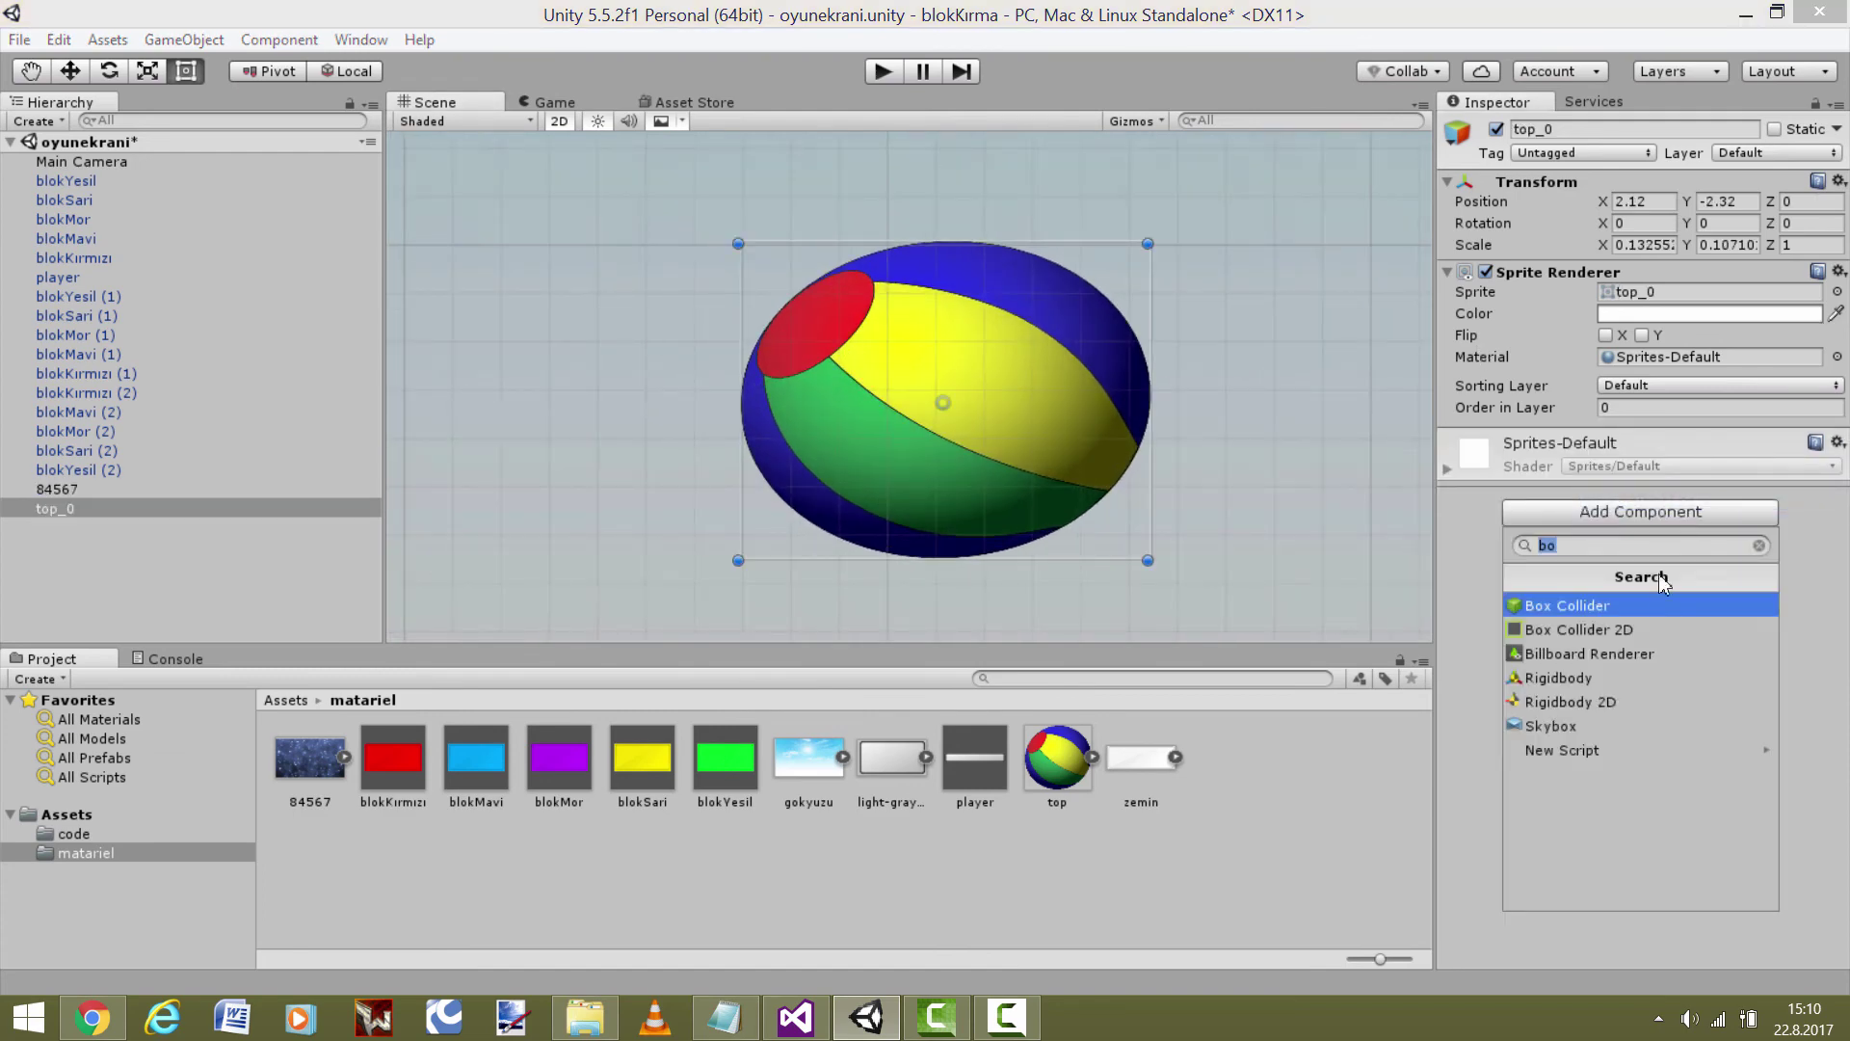
click(1578, 629)
scroll(1026, 334, up, 1)
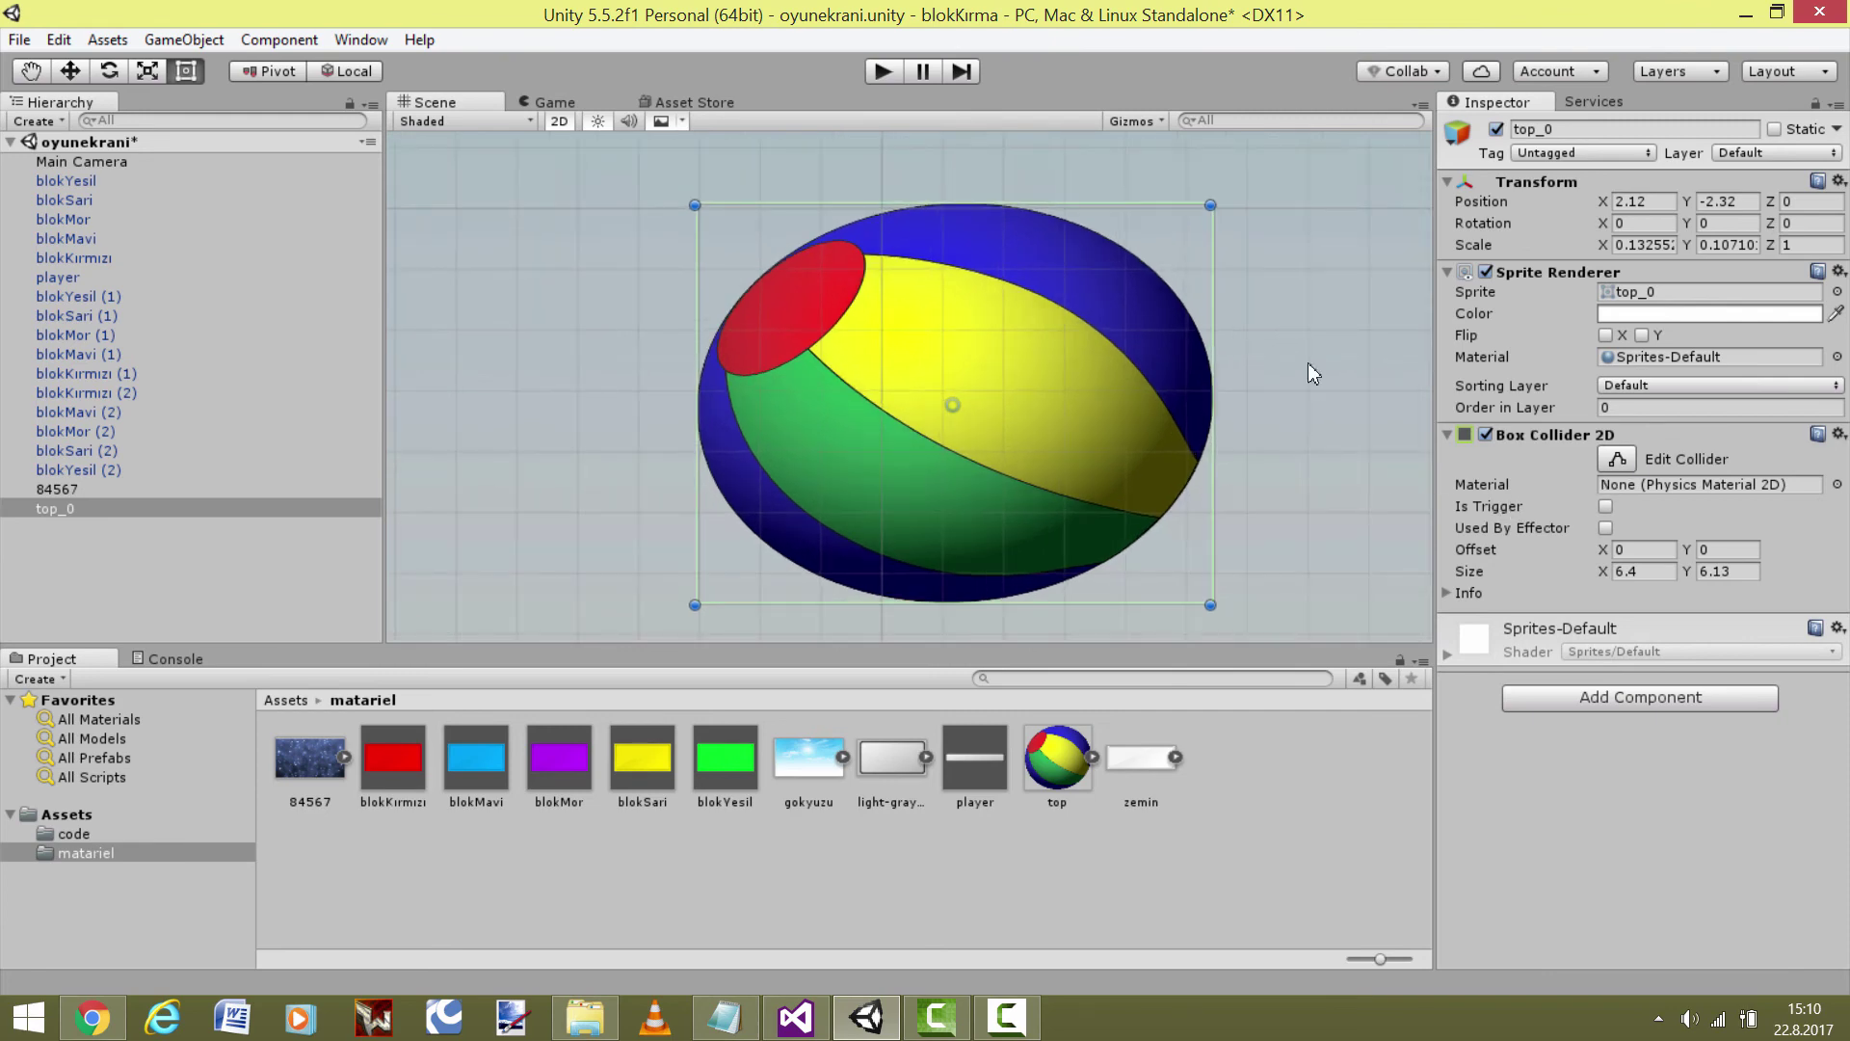
scroll(906, 260, up, 1)
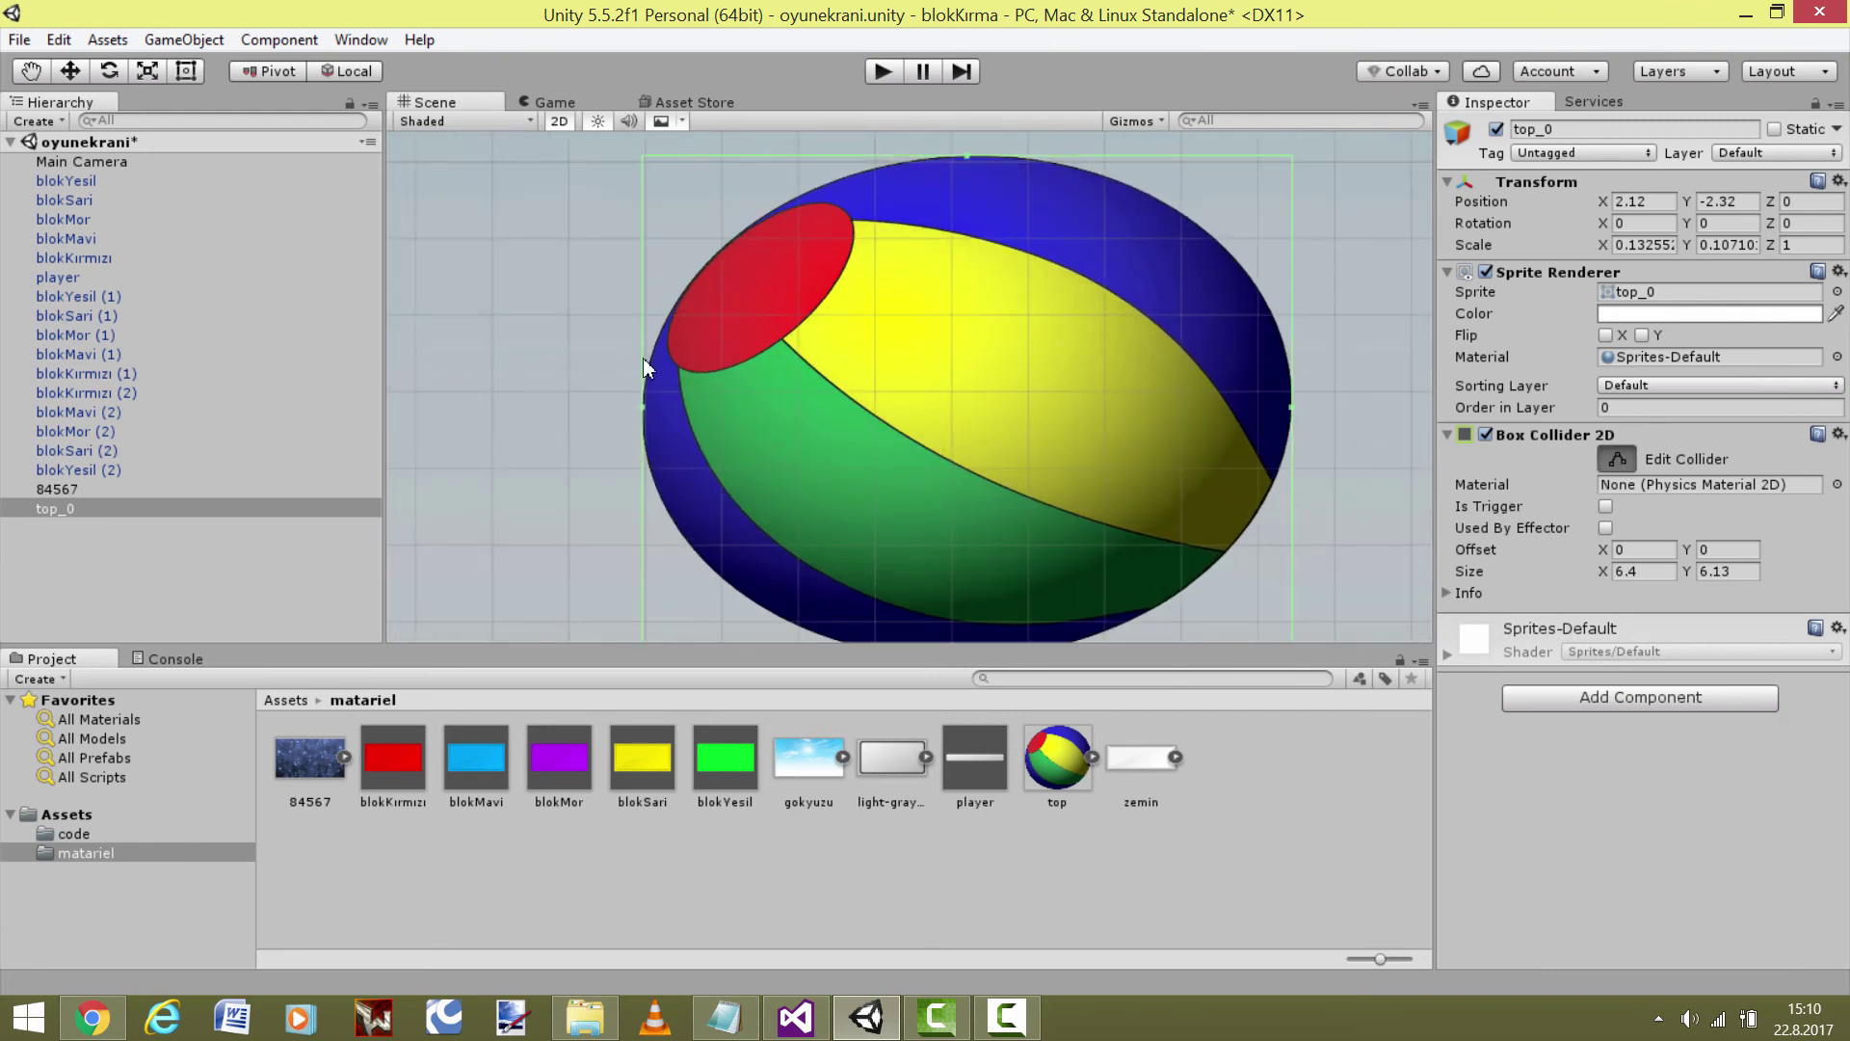
scroll(1235, 308, down, 1)
scroll(1196, 322, down, 2)
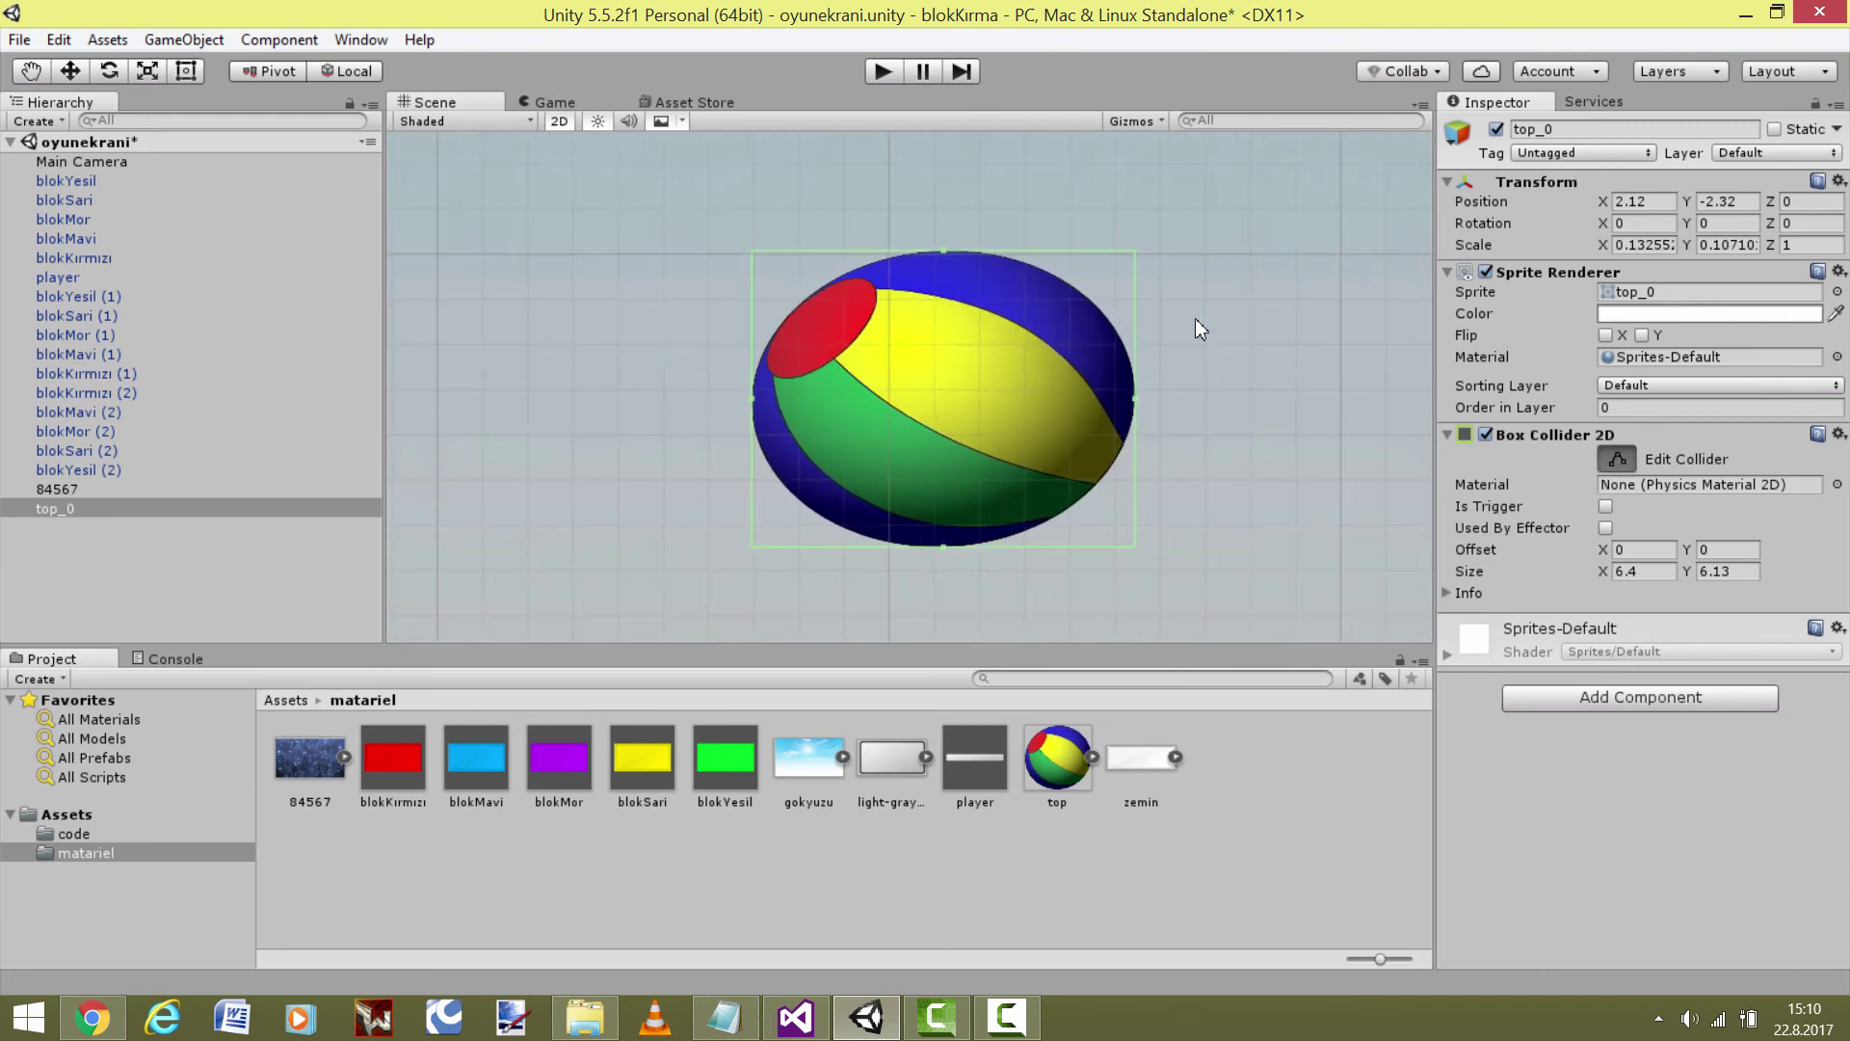
scroll(998, 357, up, 1)
scroll(951, 344, up, 1)
scroll(954, 344, up, 2)
scroll(962, 345, up, 1)
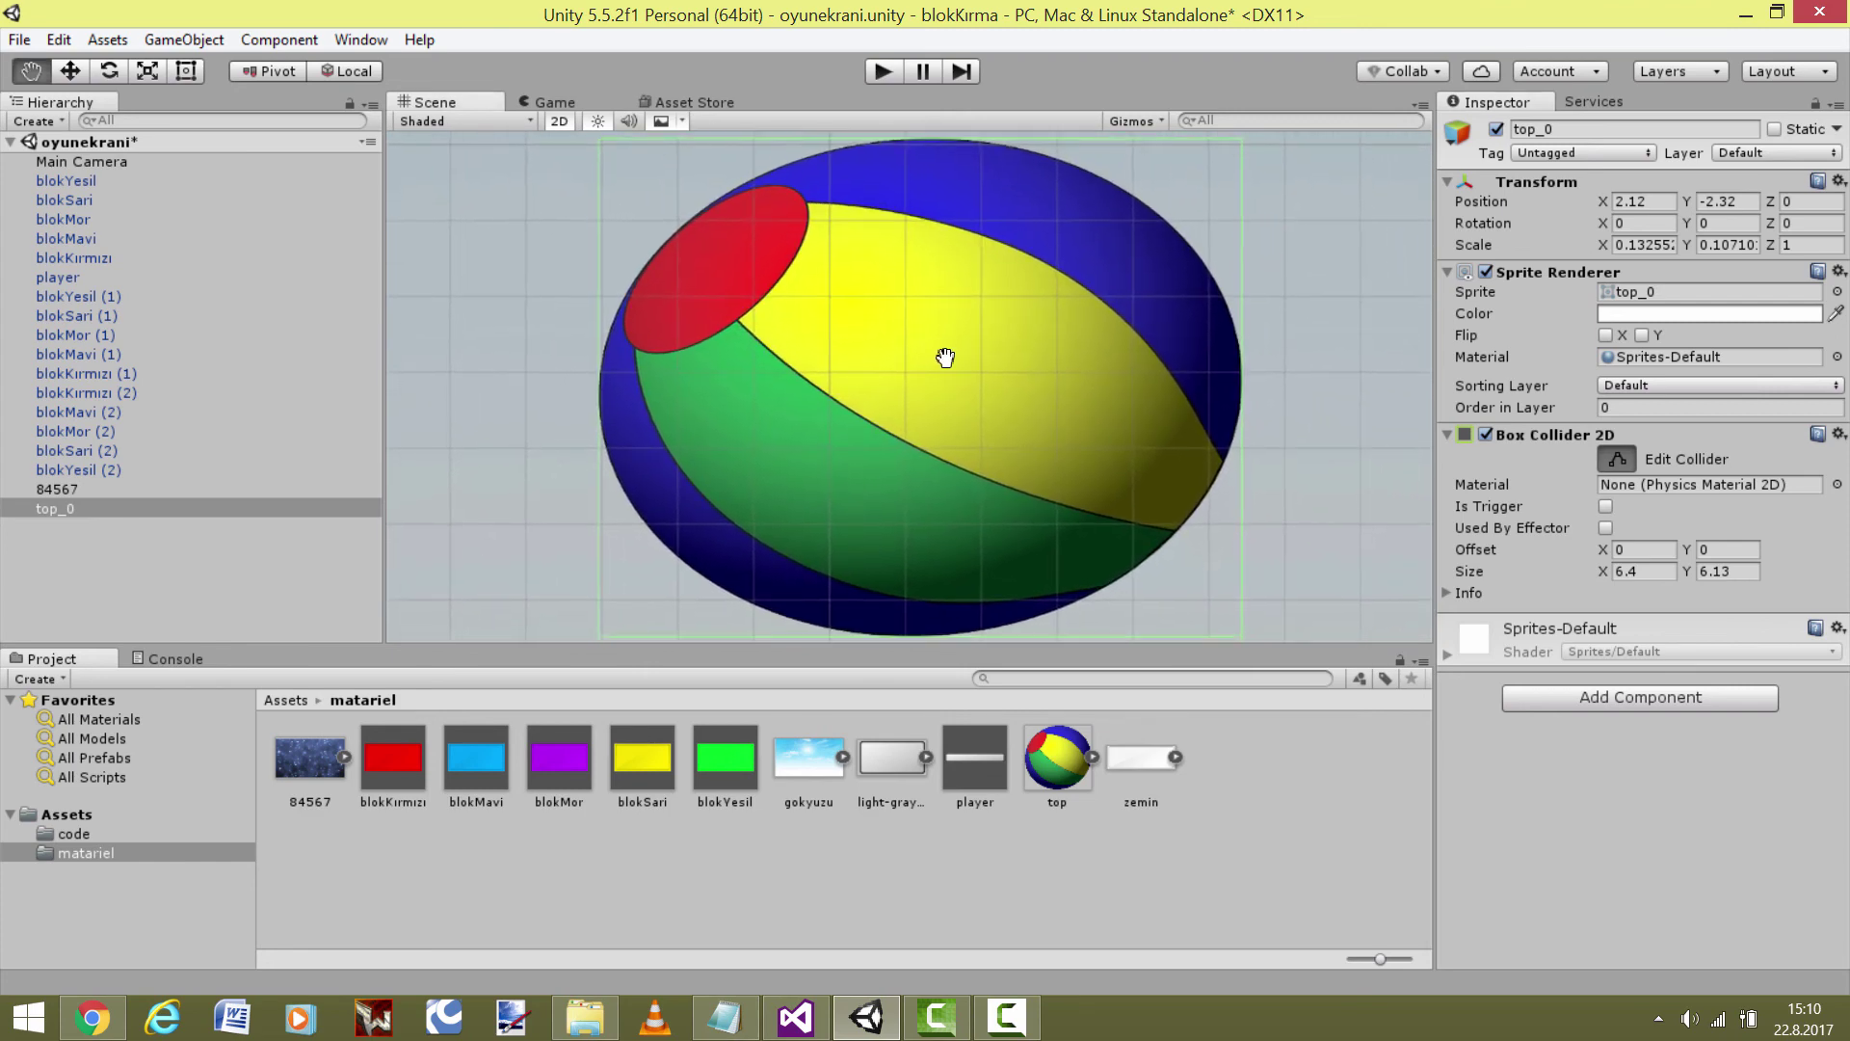
scroll(948, 364, down, 1)
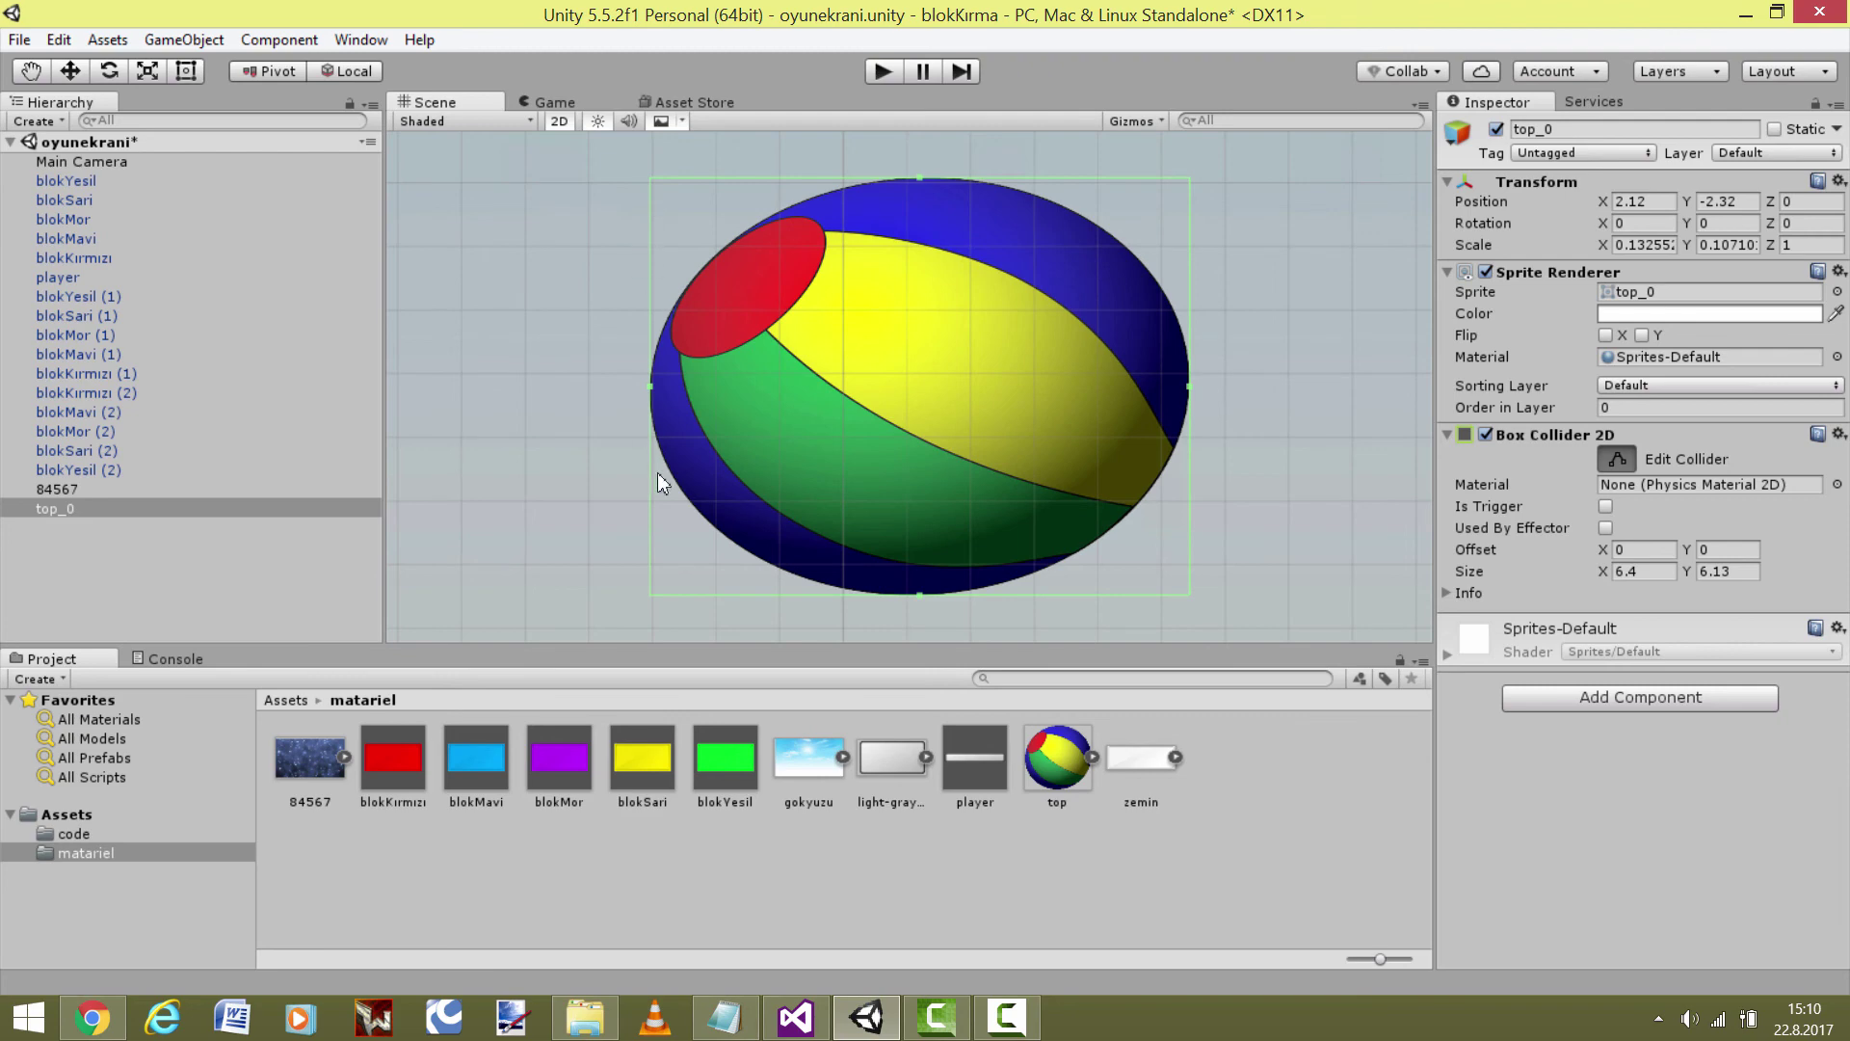
scroll(1055, 294, down, 2)
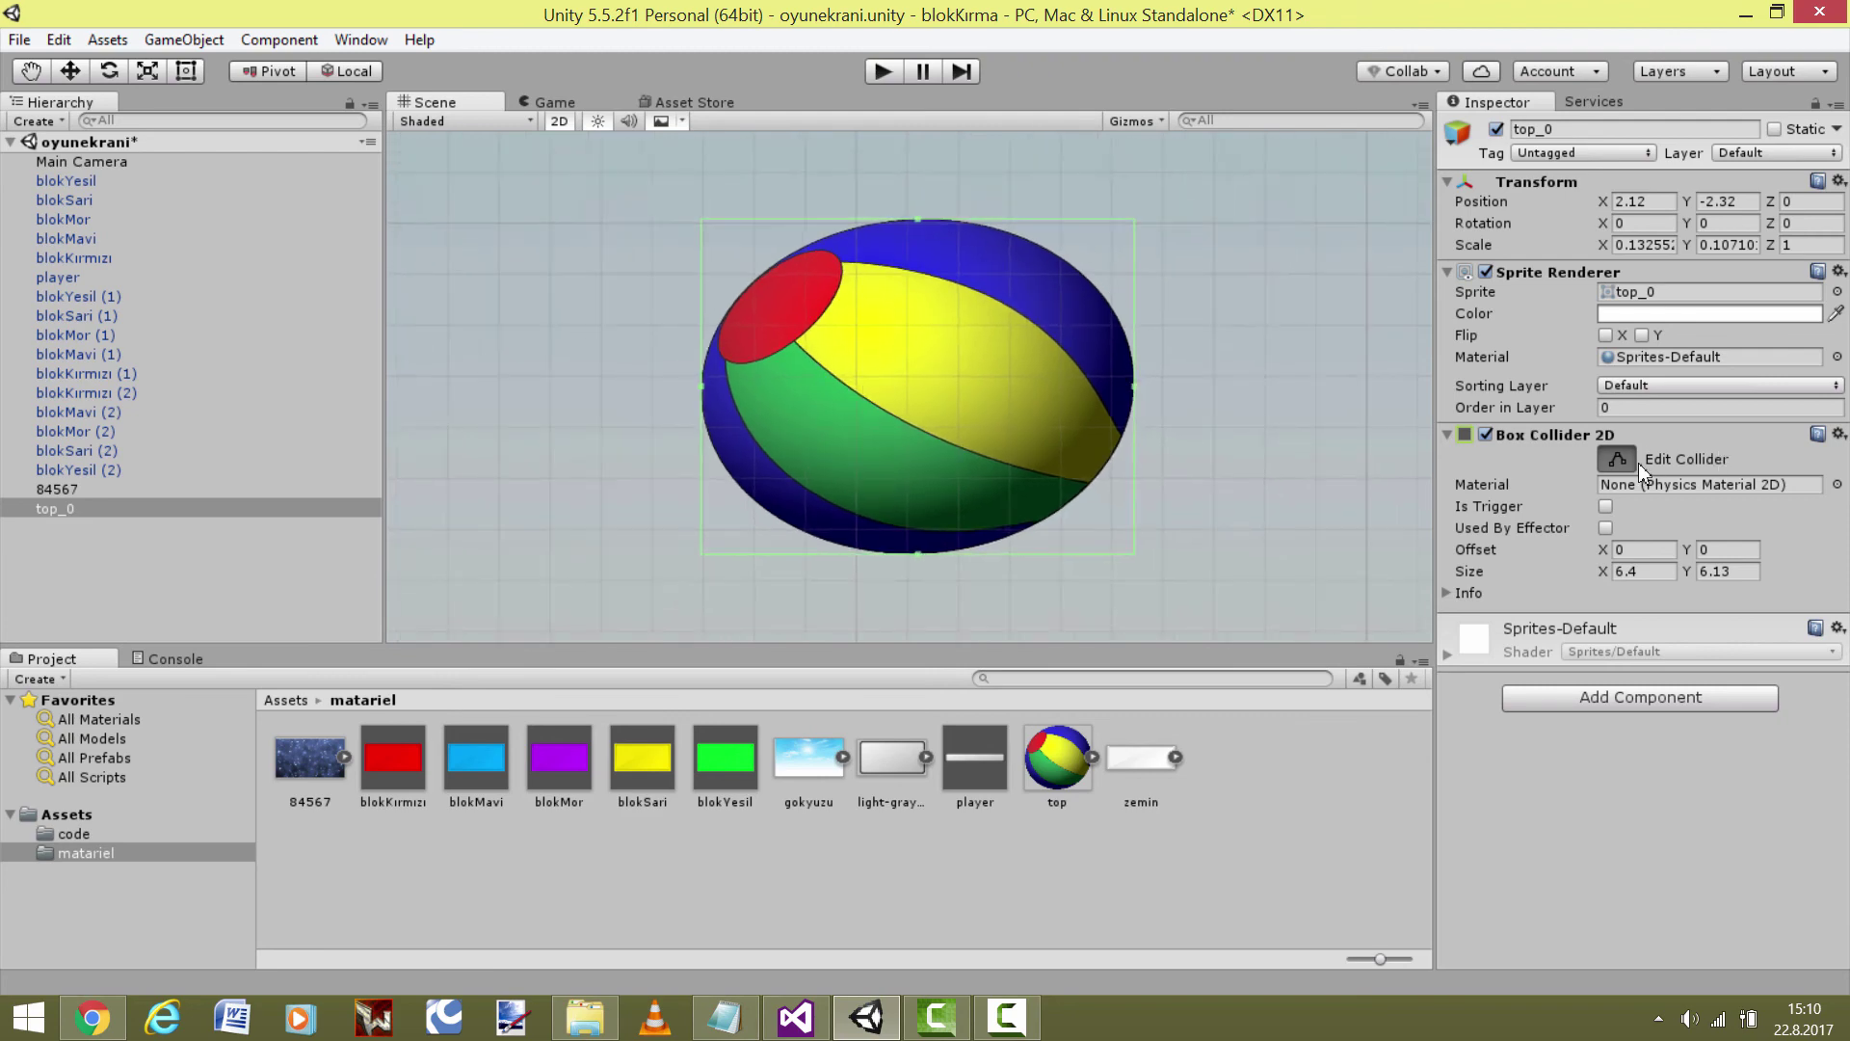
click(1634, 462)
Swap the ball's Box Collider 2D for a Circle Collider 2D of radius 3.2
click(1837, 434)
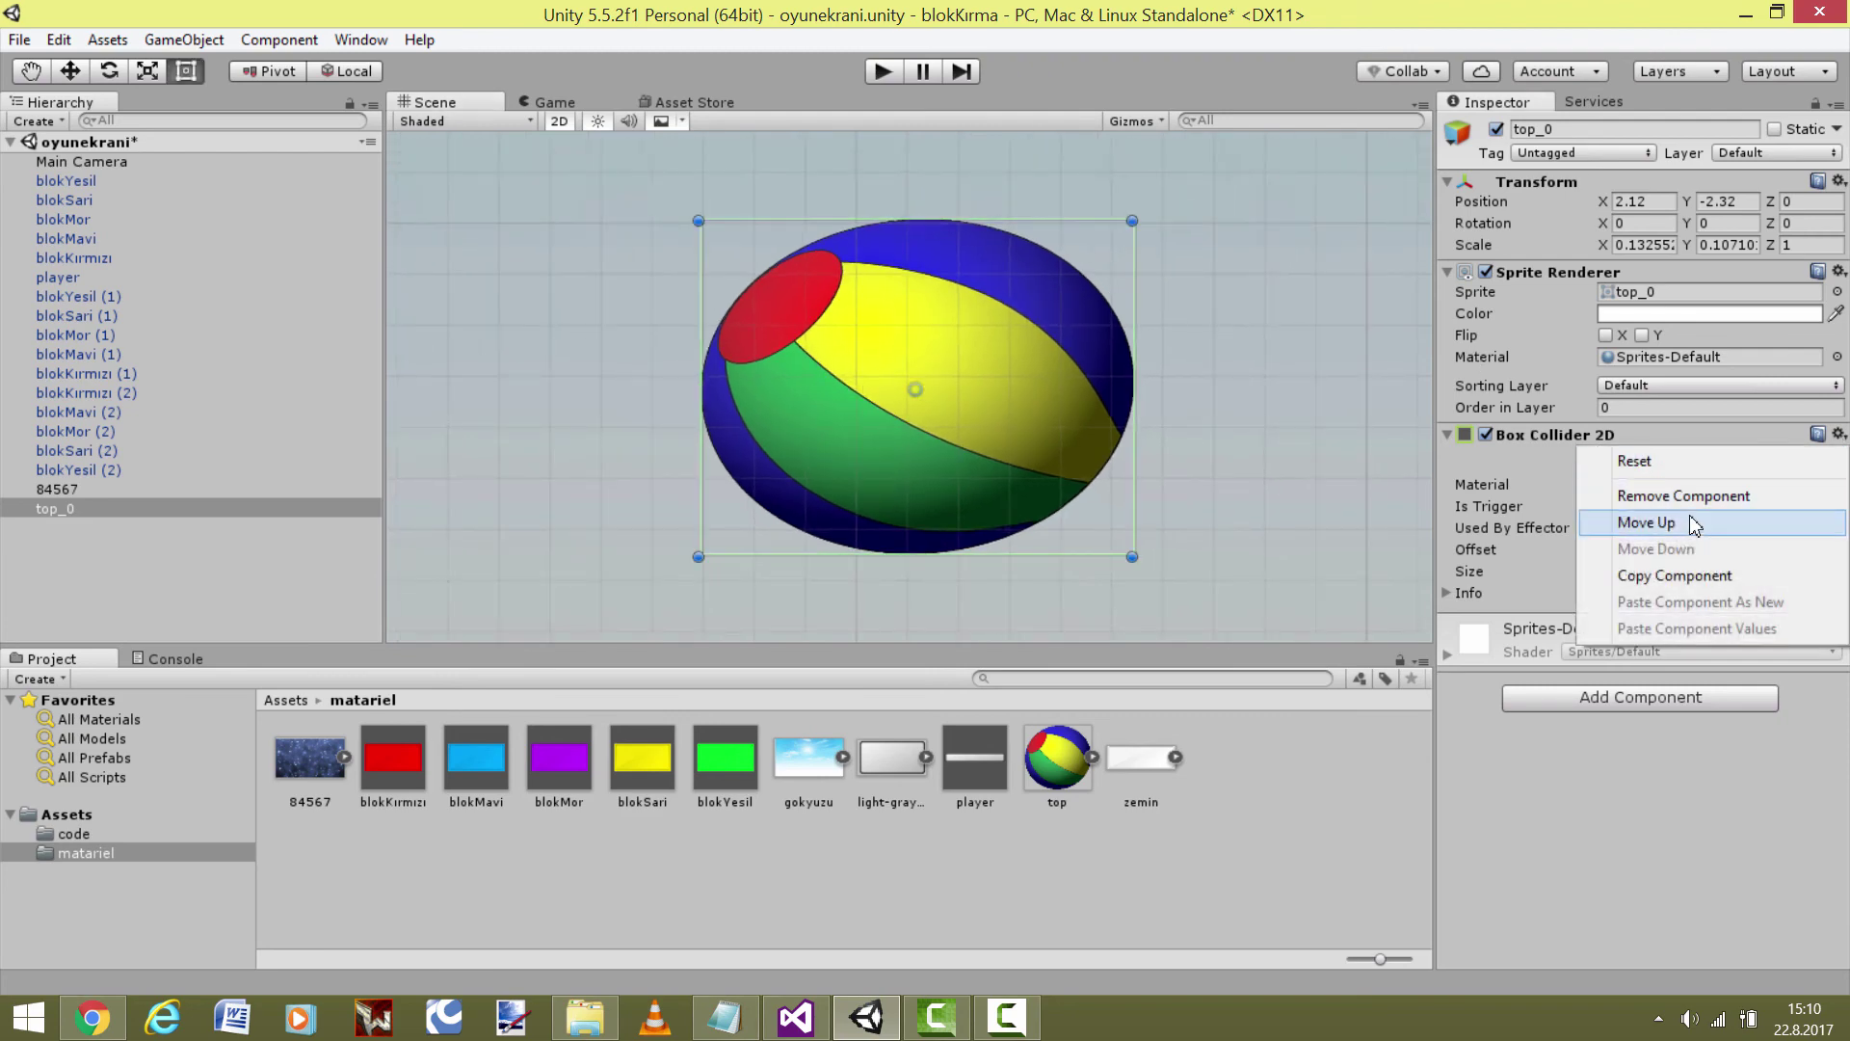
click(1683, 495)
click(1686, 511)
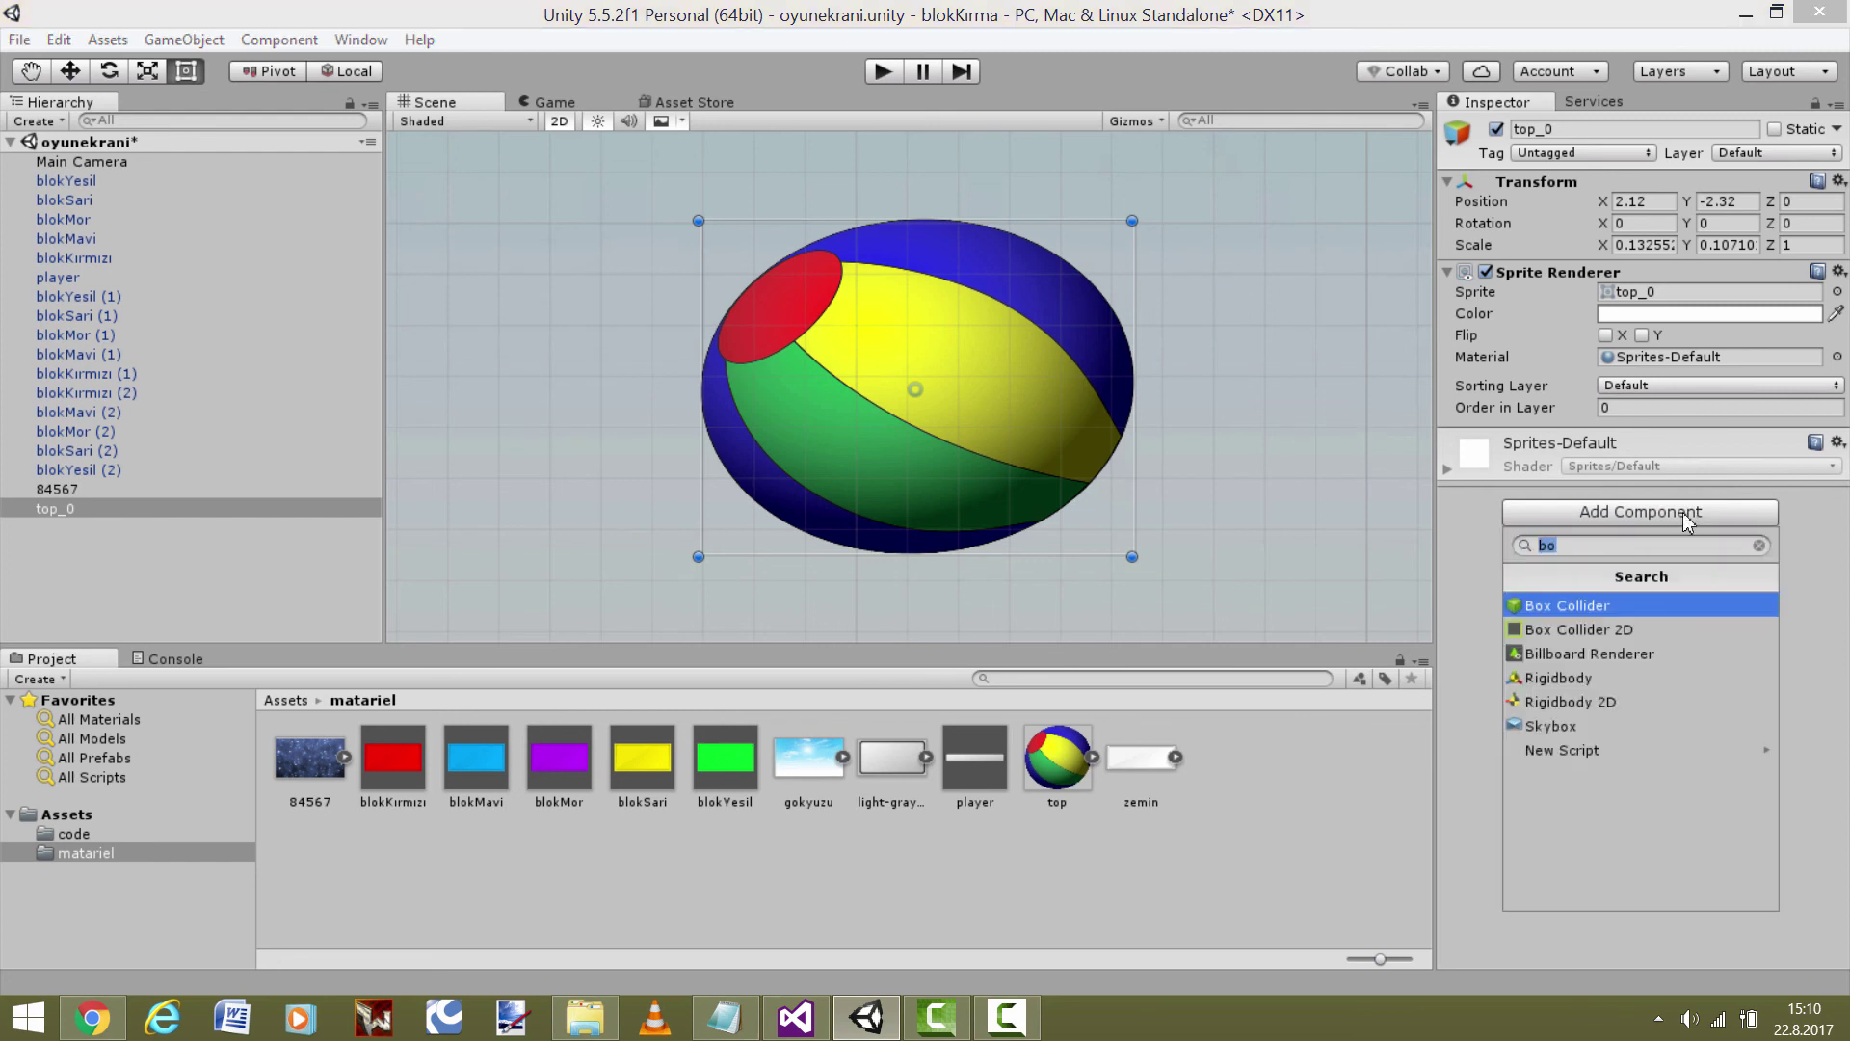
text(circle)
key(Return)
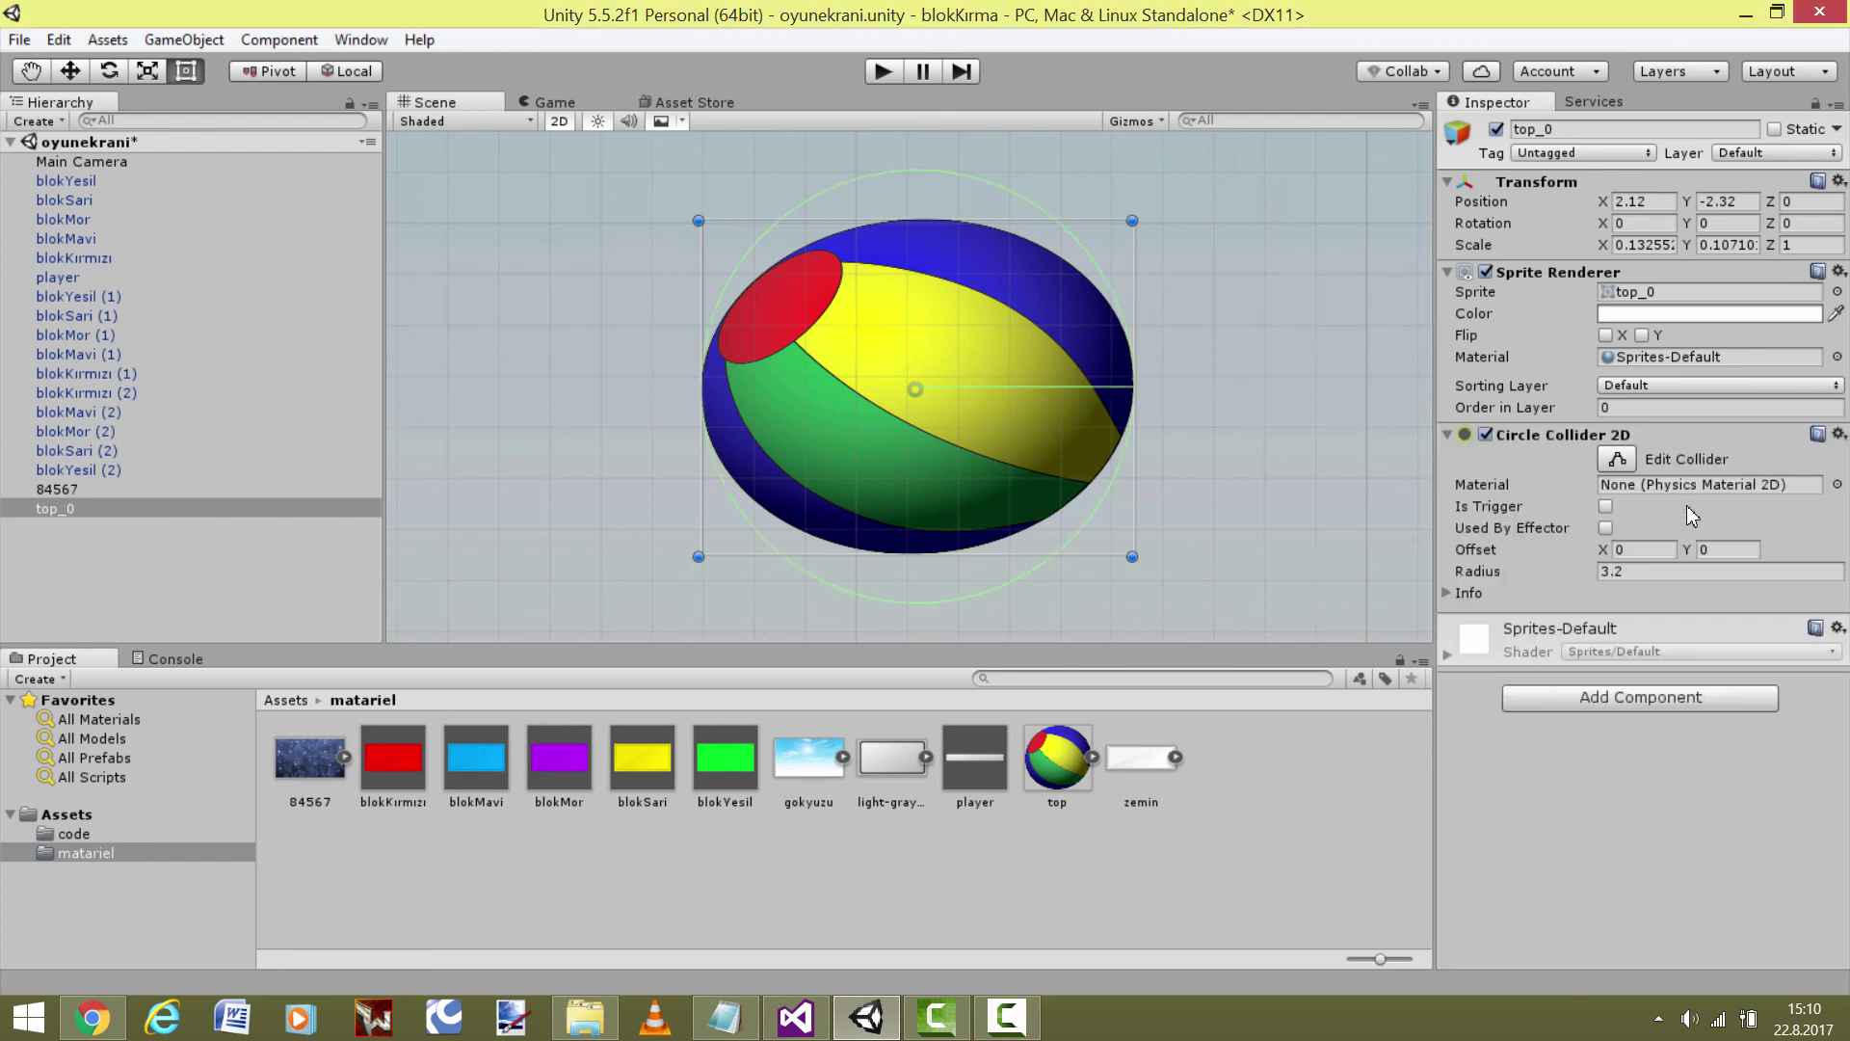
Switch between background 84567 and ball top_0, ending with the ball selected
scroll(1238, 297, down, 3)
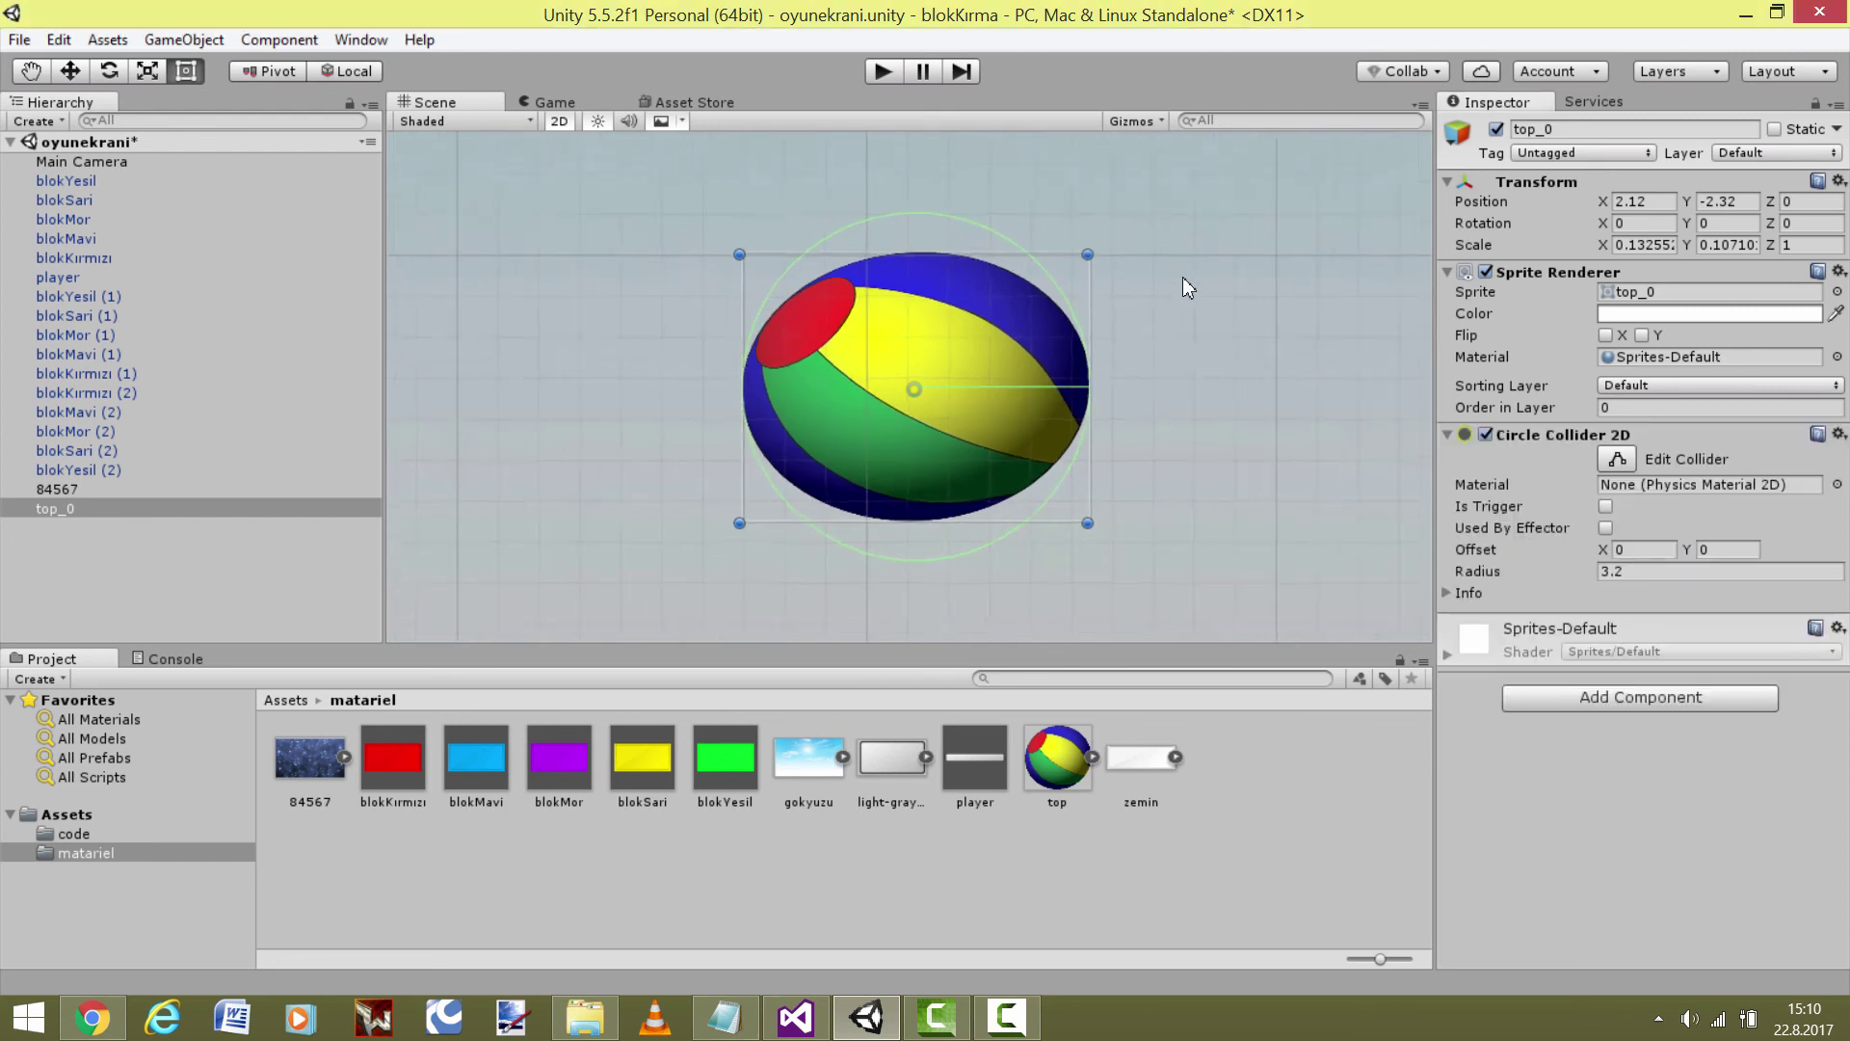
click(958, 275)
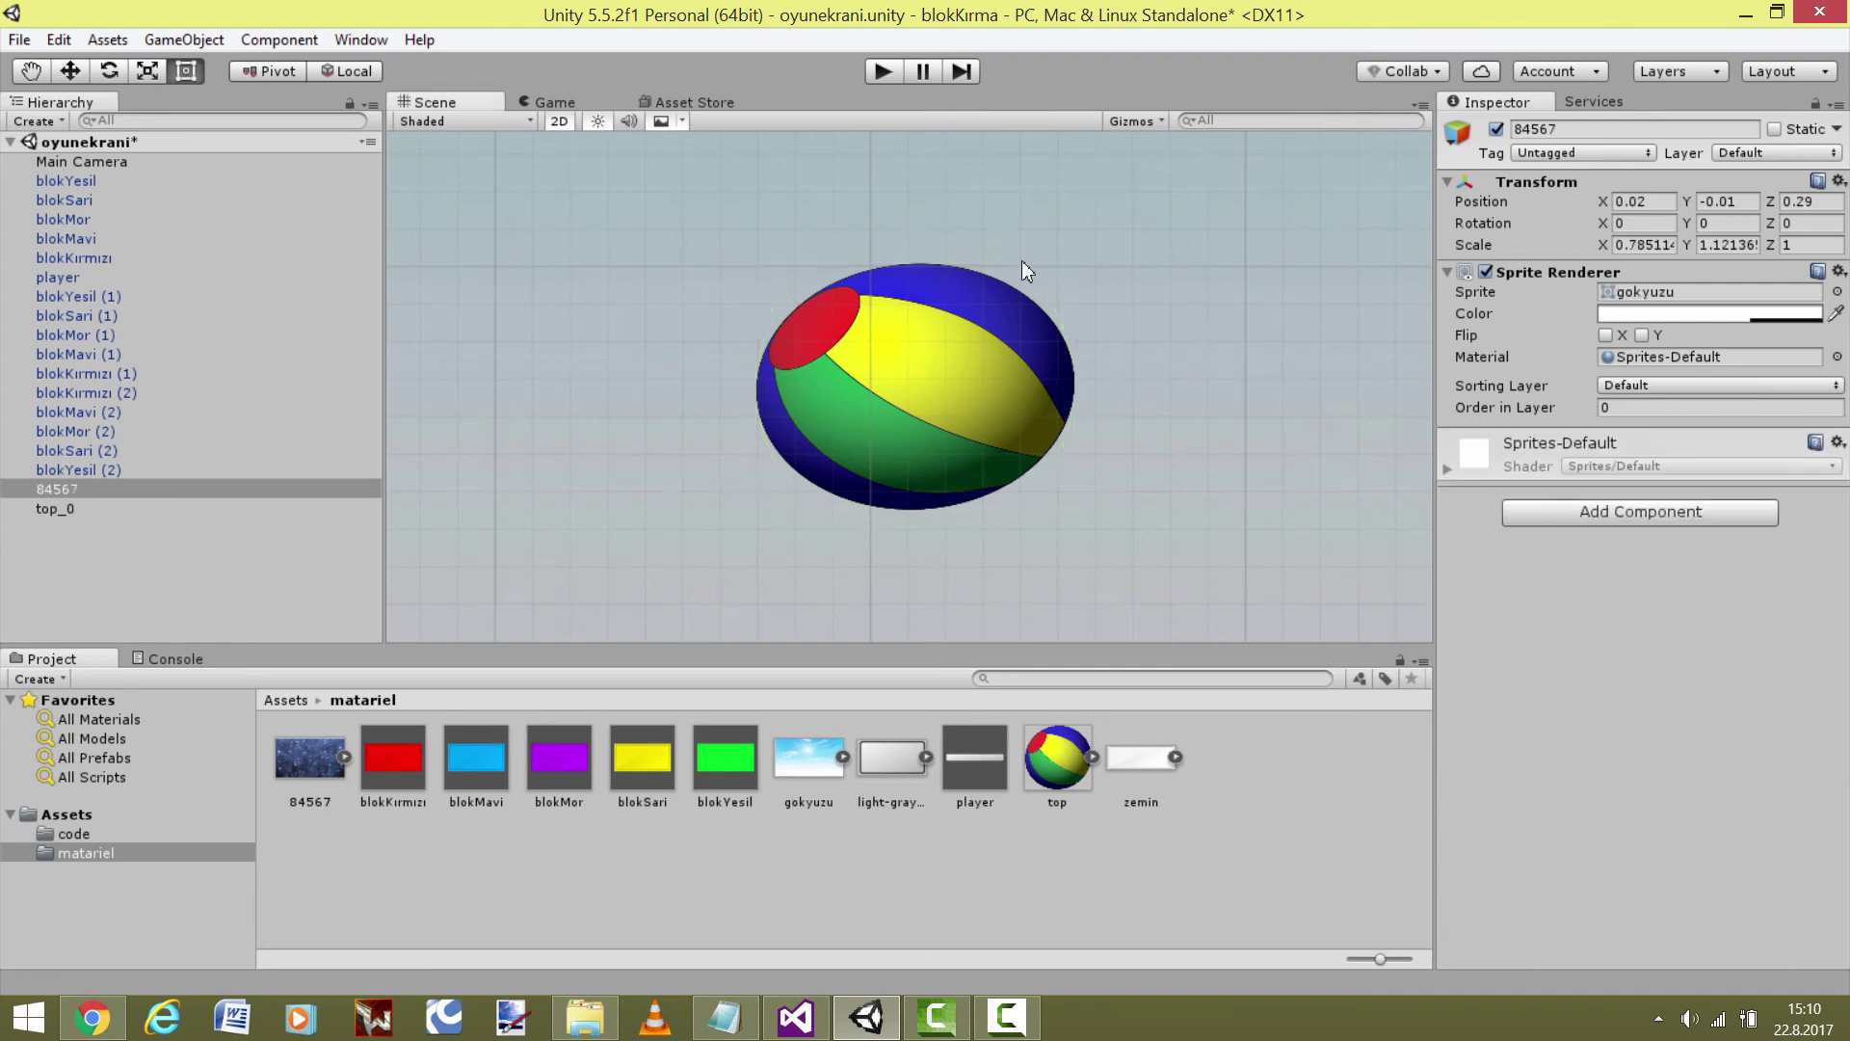
click(961, 426)
click(949, 297)
scroll(1080, 422, down, 2)
scroll(1077, 401, down, 2)
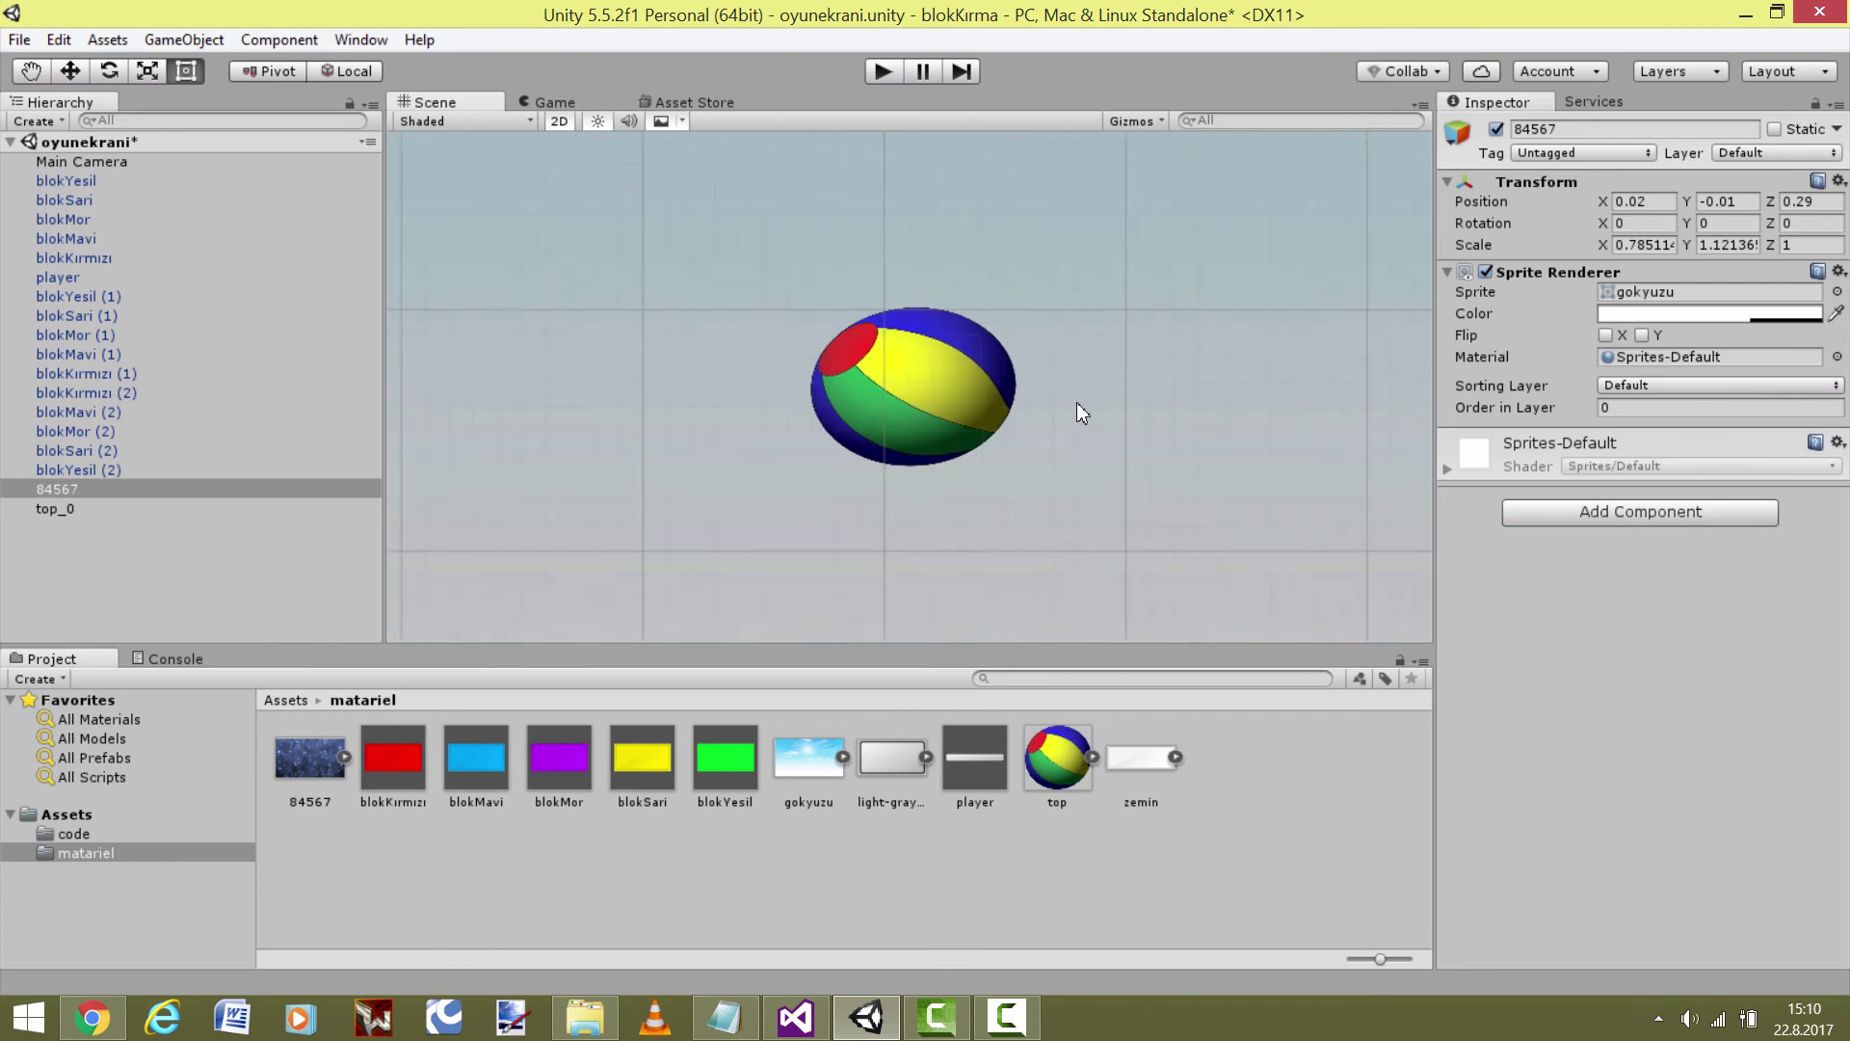
scroll(1078, 402, down, 2)
scroll(1032, 398, down, 2)
click(911, 365)
Zoom out and drag ball top_0 to position 0.15, -2.44, centred above the paddle
scroll(1083, 389, down, 2)
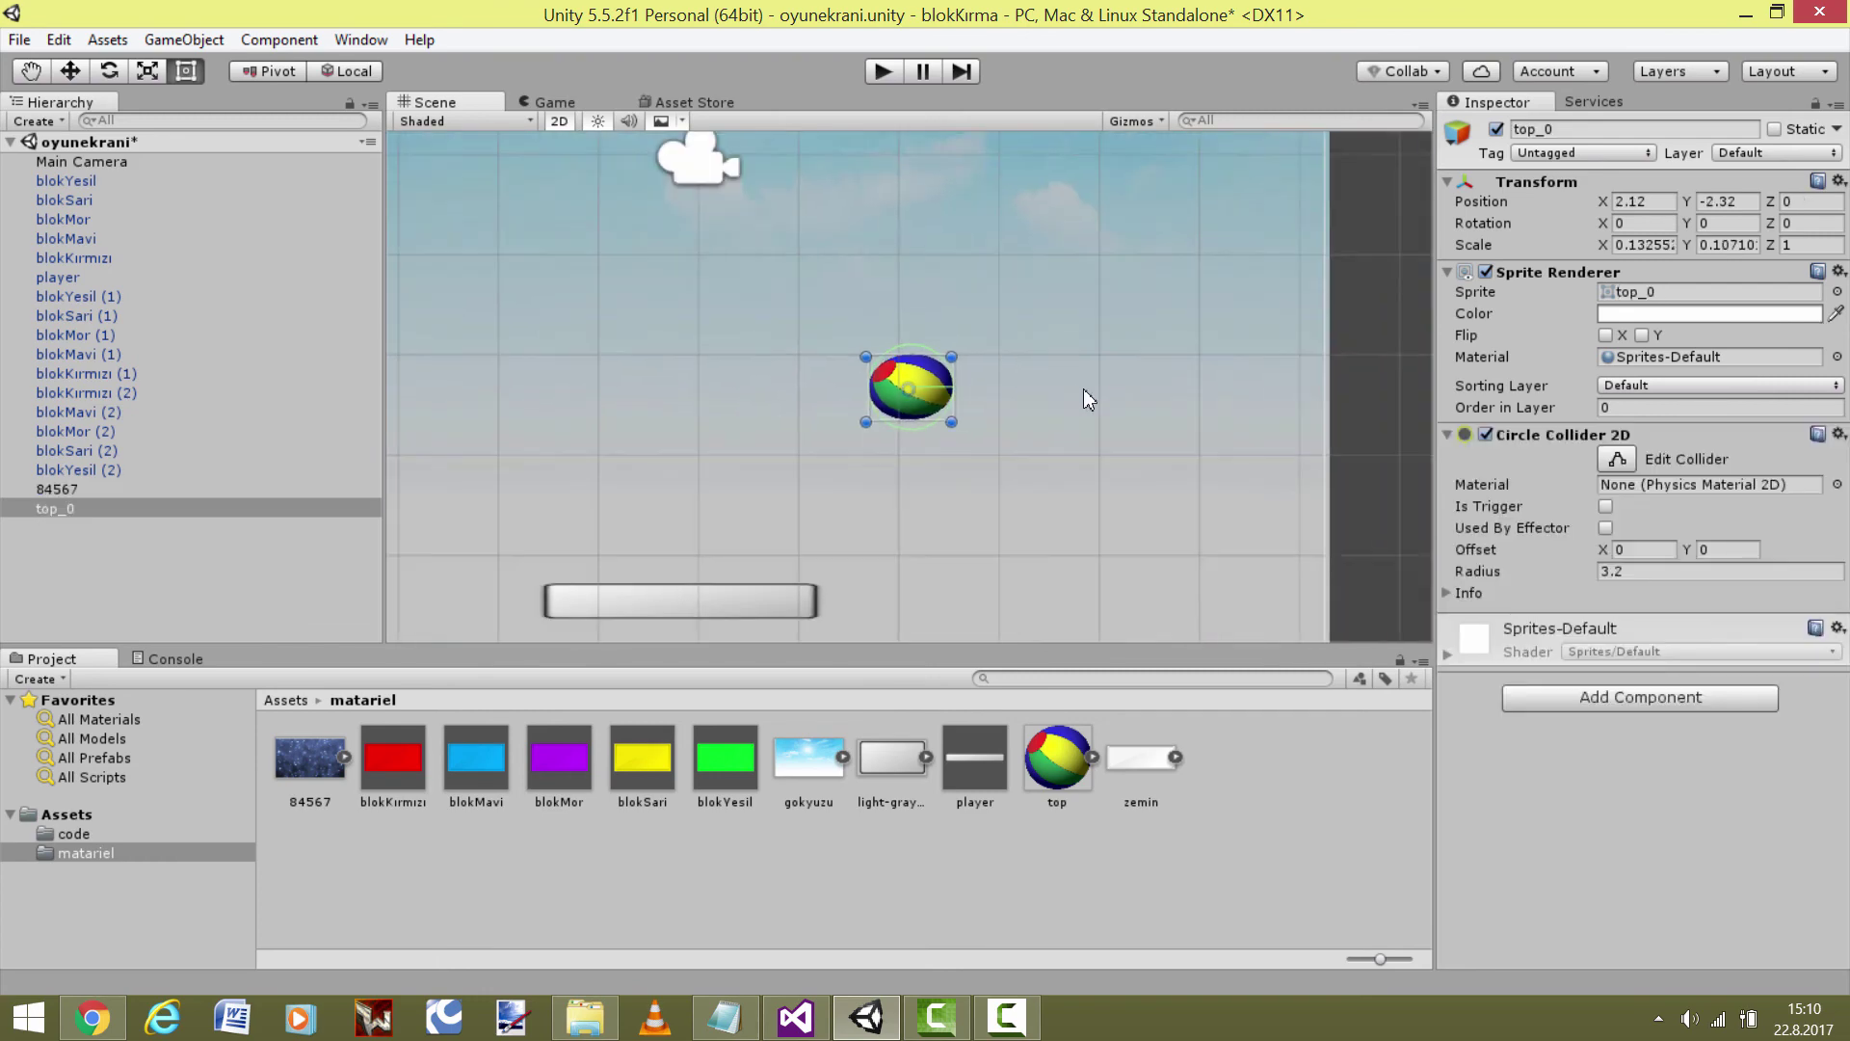
click(1083, 389)
scroll(1084, 391, down, 2)
scroll(1084, 391, down, 2)
scroll(1080, 401, down, 2)
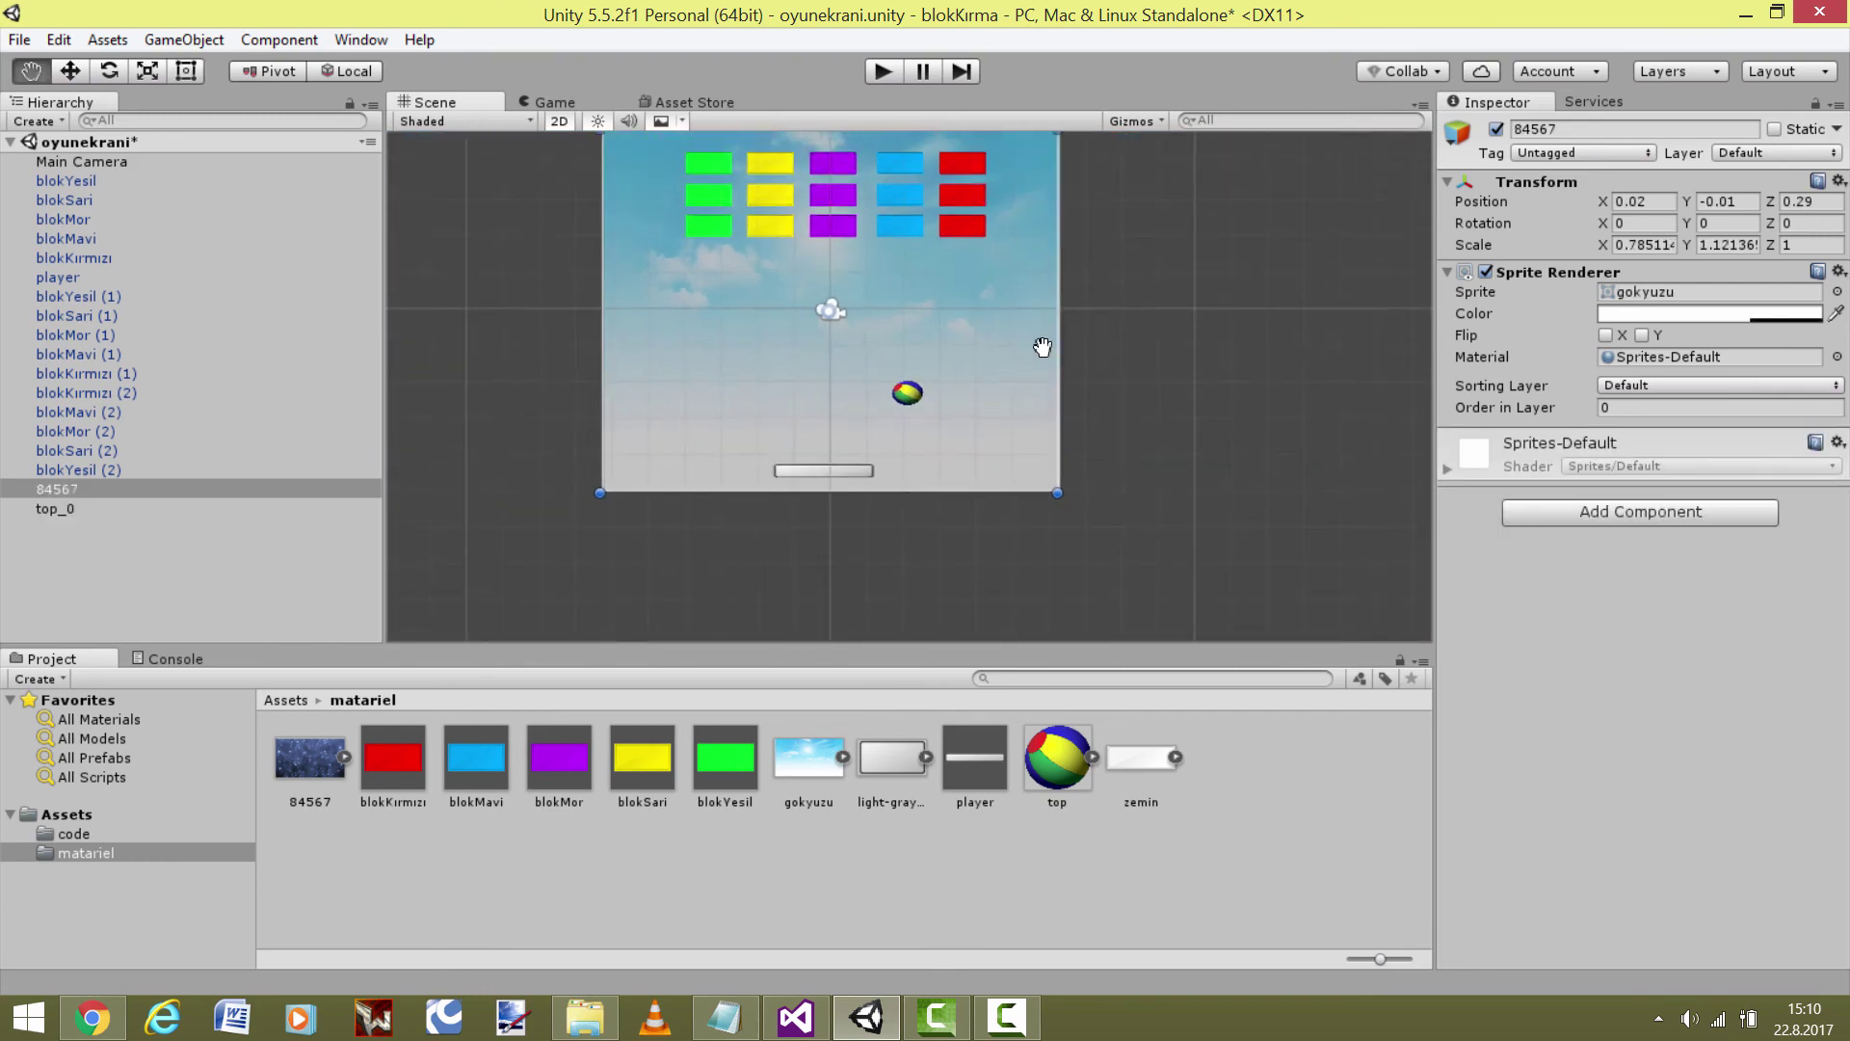
scroll(1099, 397, down, 2)
scroll(1114, 393, down, 1)
scroll(1114, 394, up, 3)
scroll(1114, 395, down, 1)
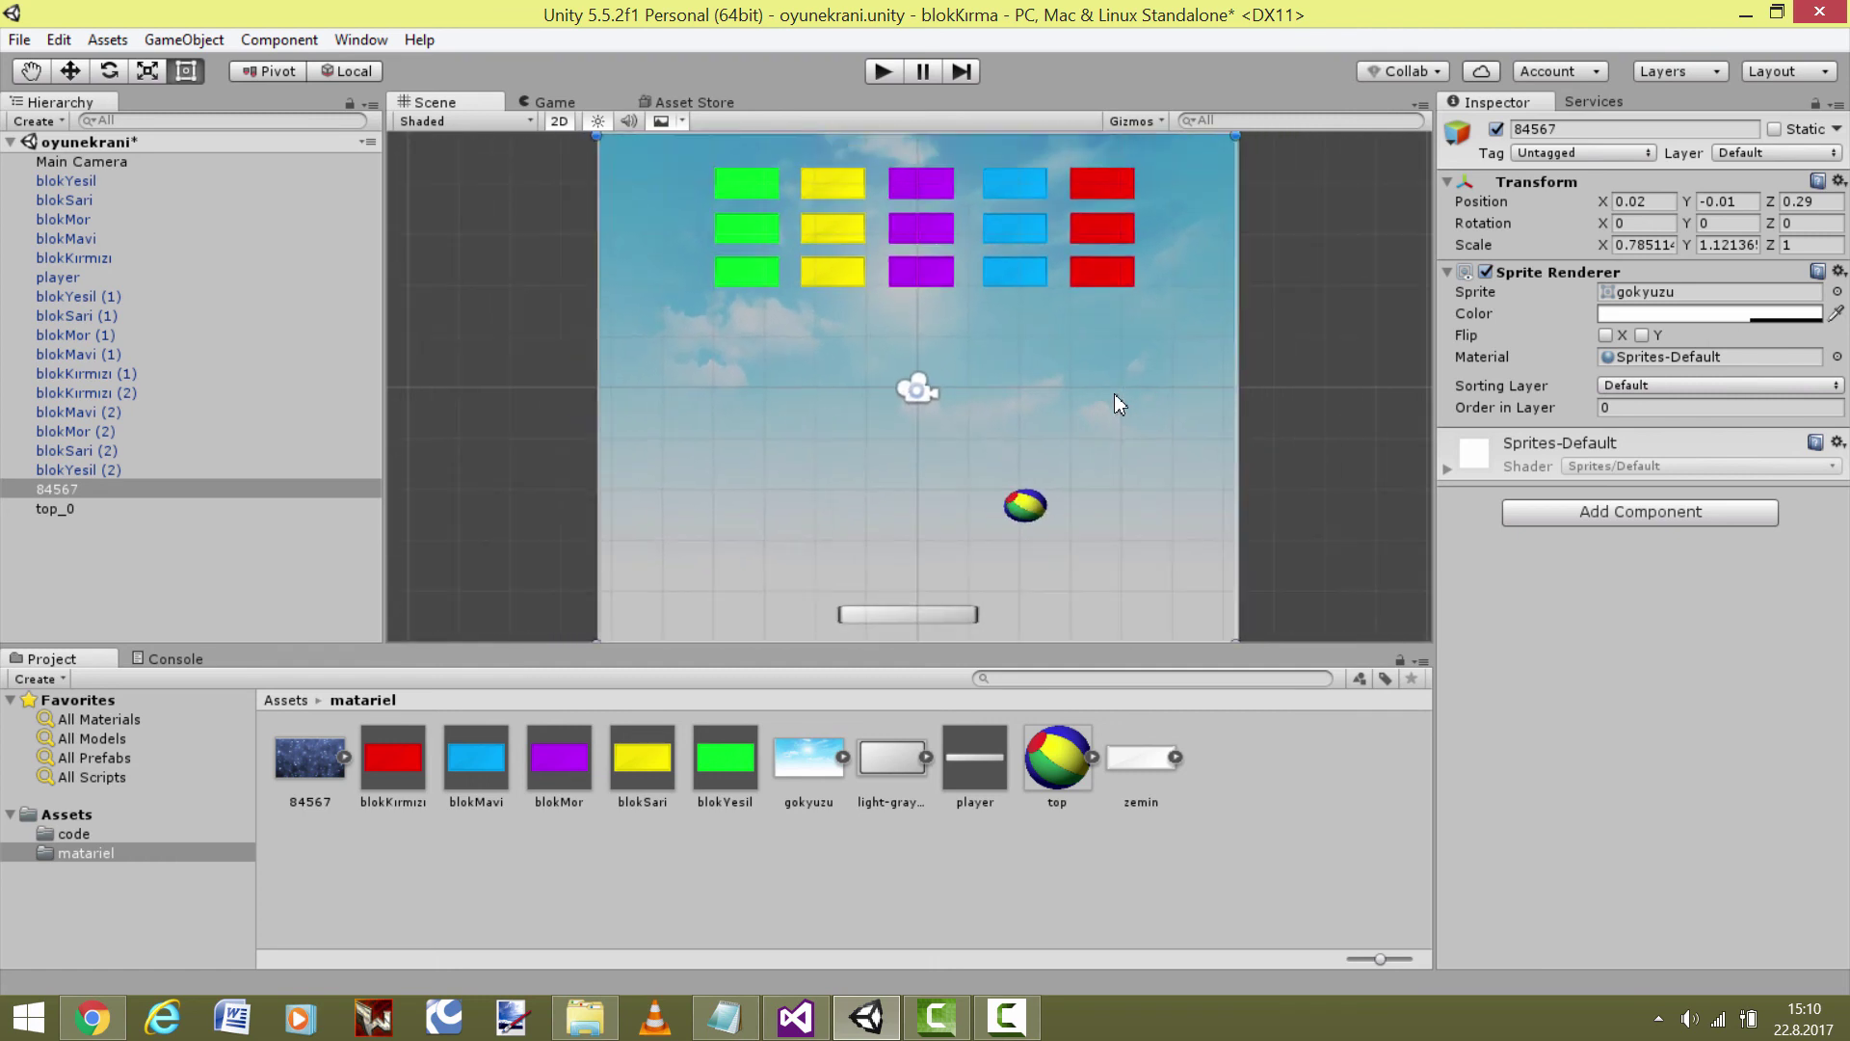
click(1025, 504)
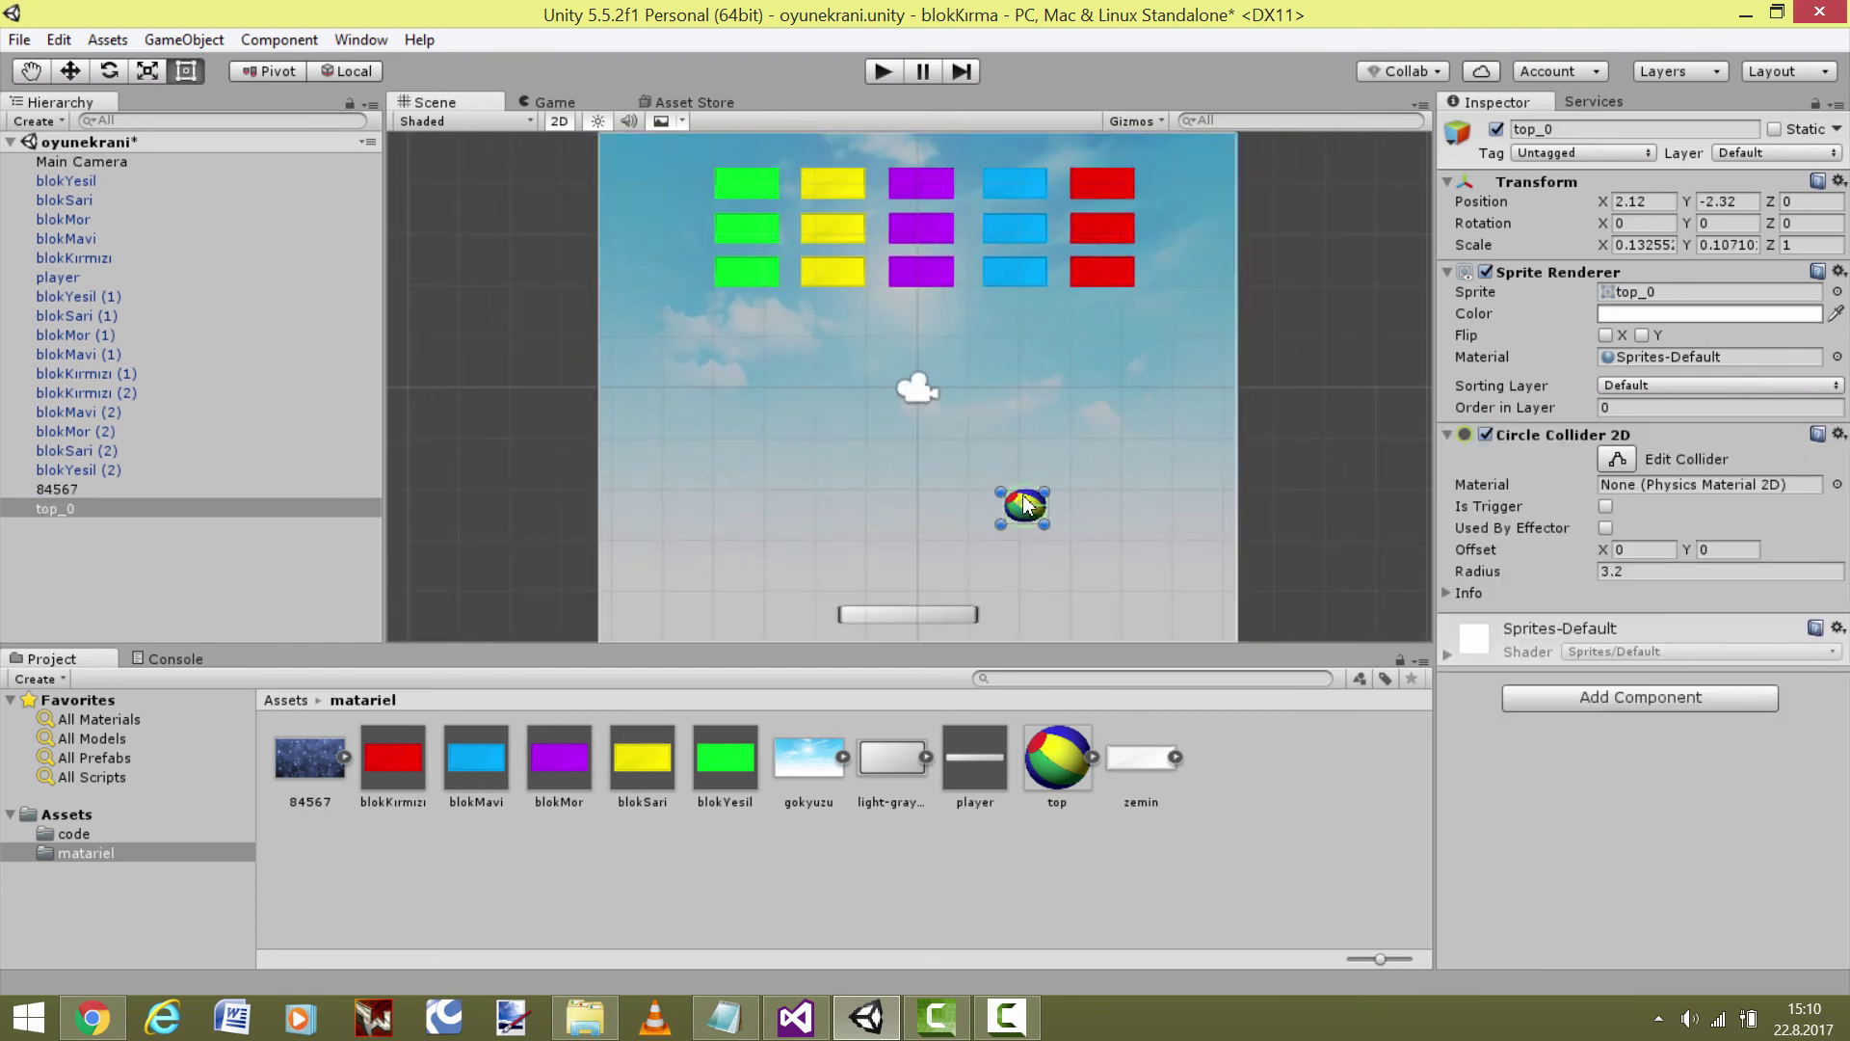
drag(1033, 498, 921, 508)
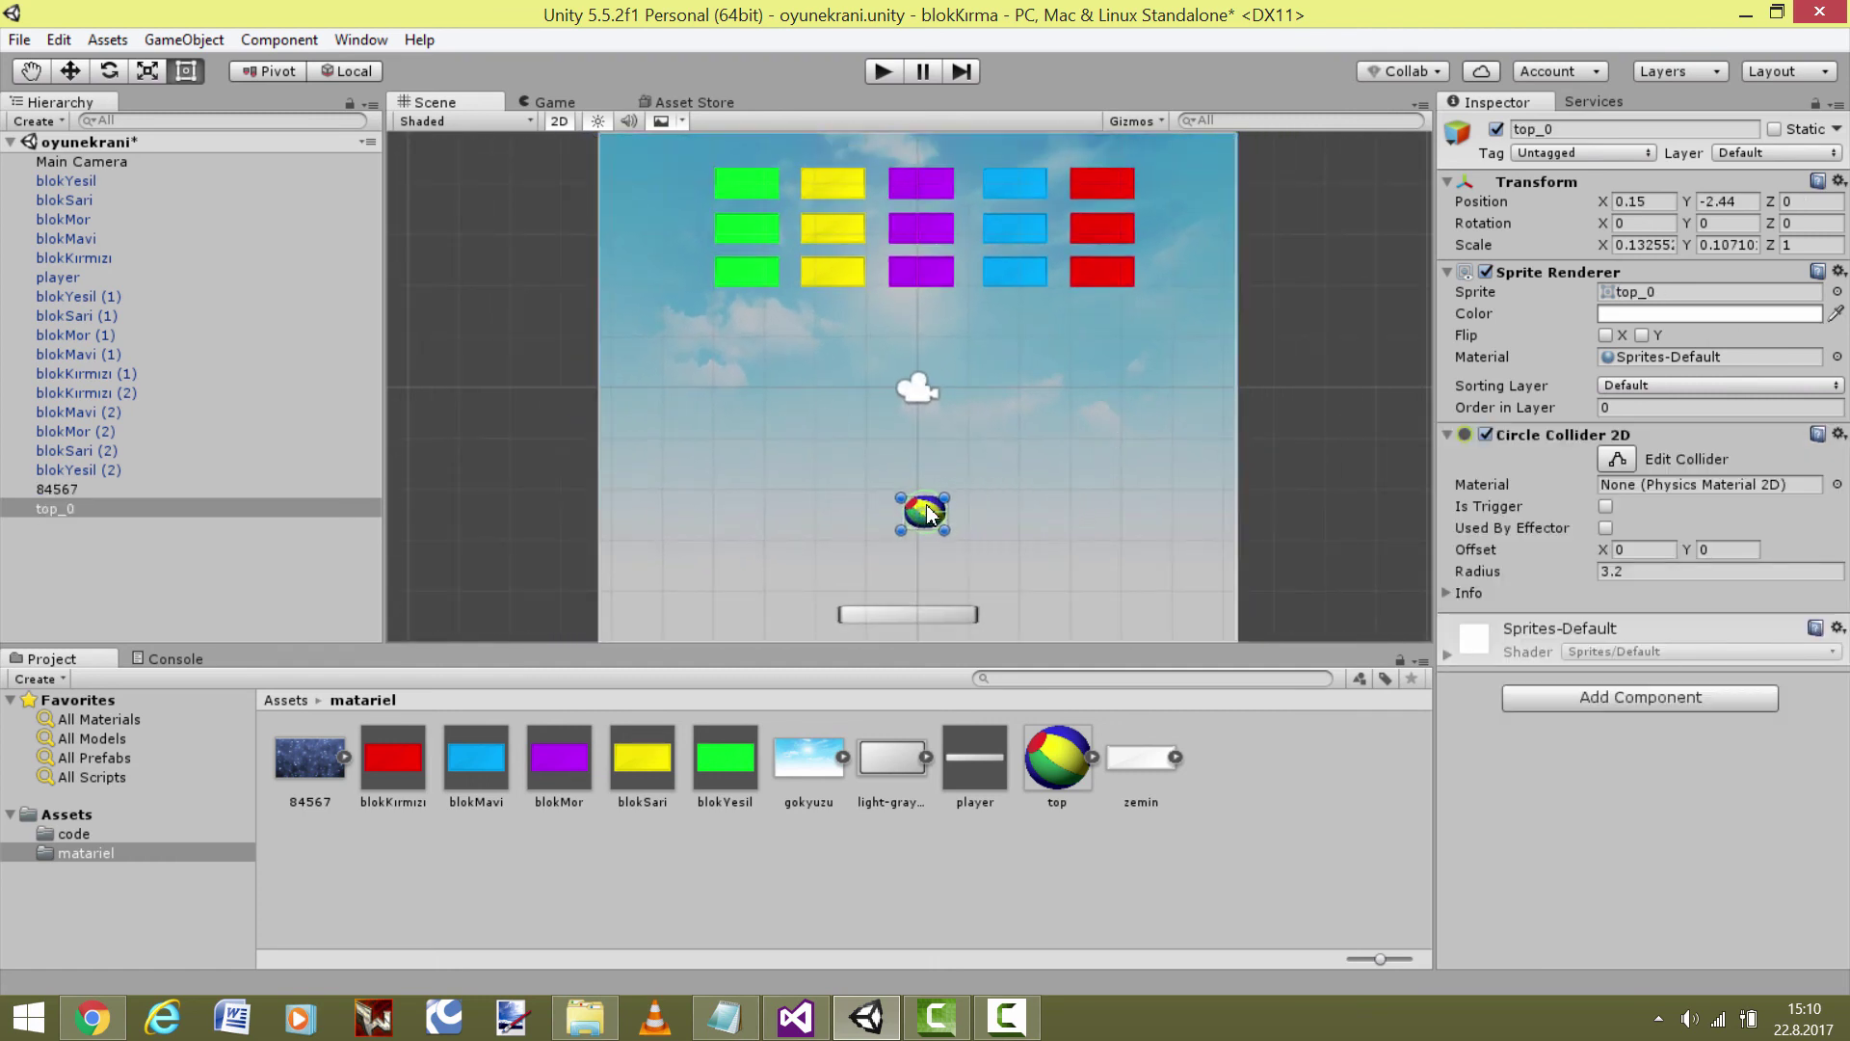
Add a Rigidbody 2D to ball top_0 using the 'rigi' search
click(1641, 693)
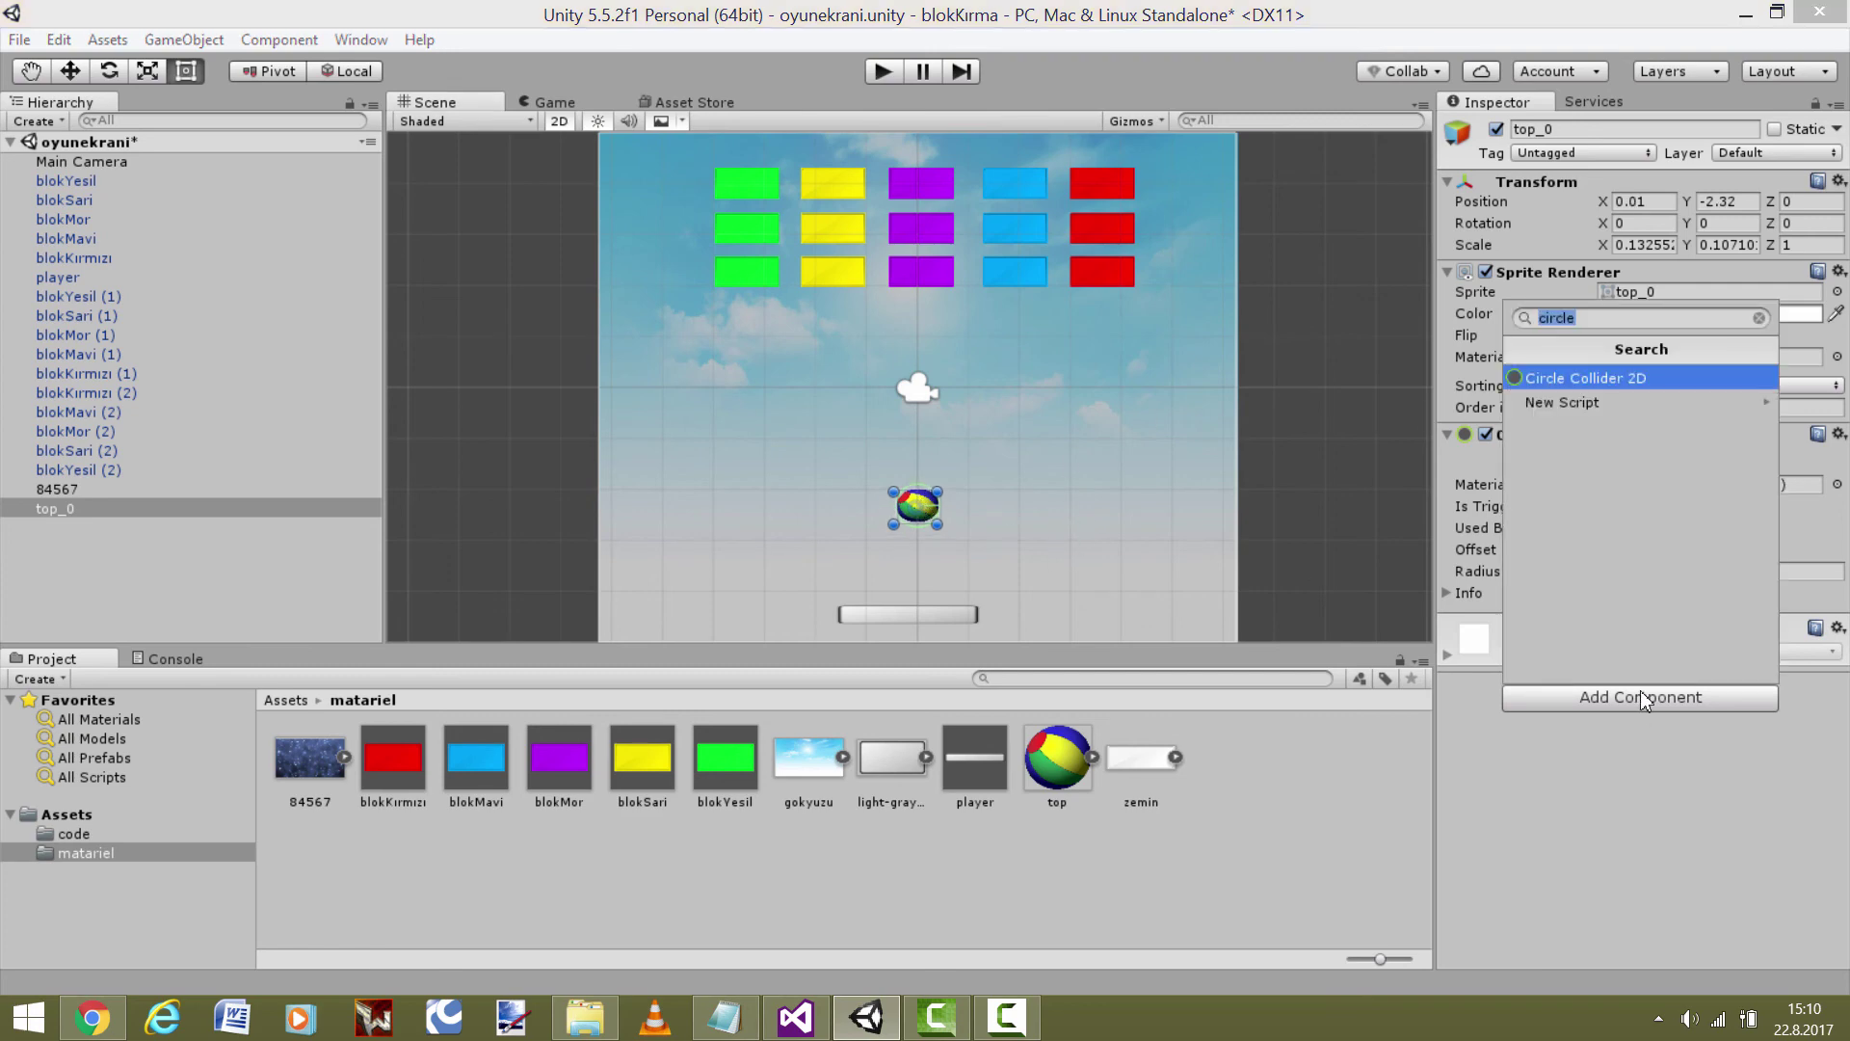
text(rigi)
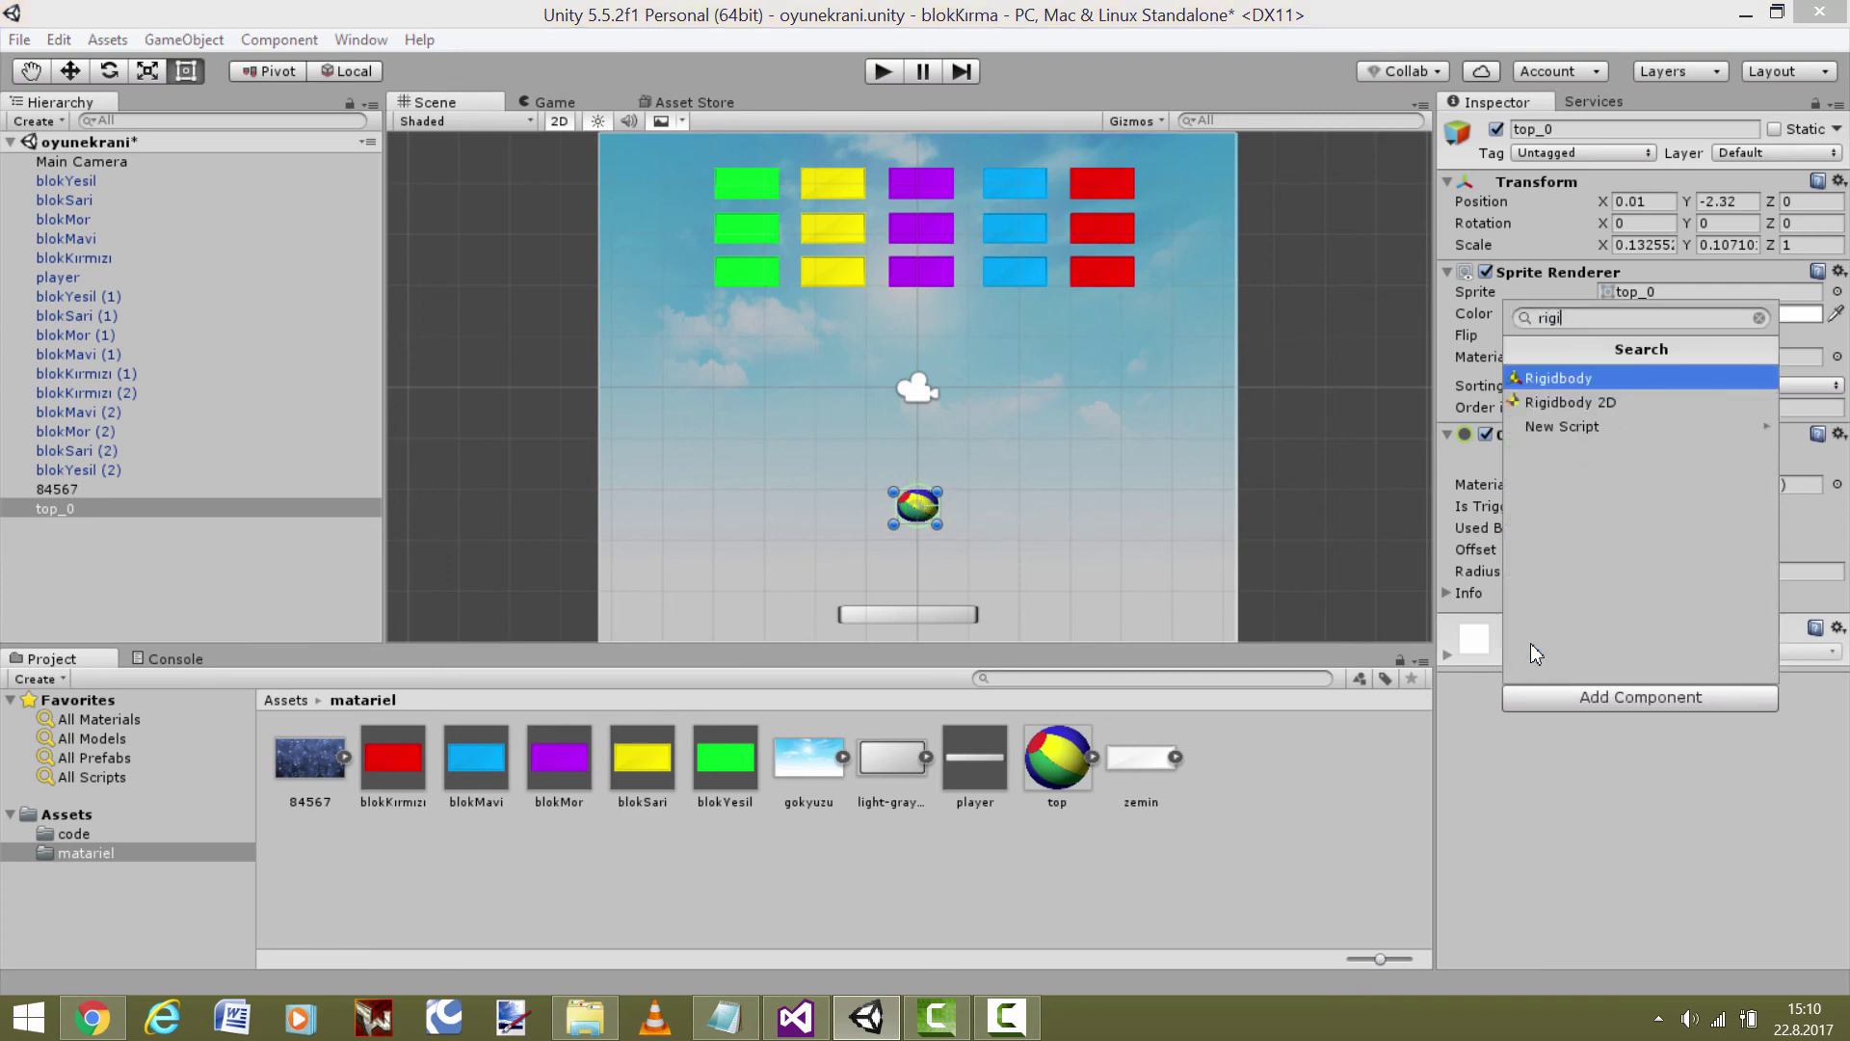
click(1580, 406)
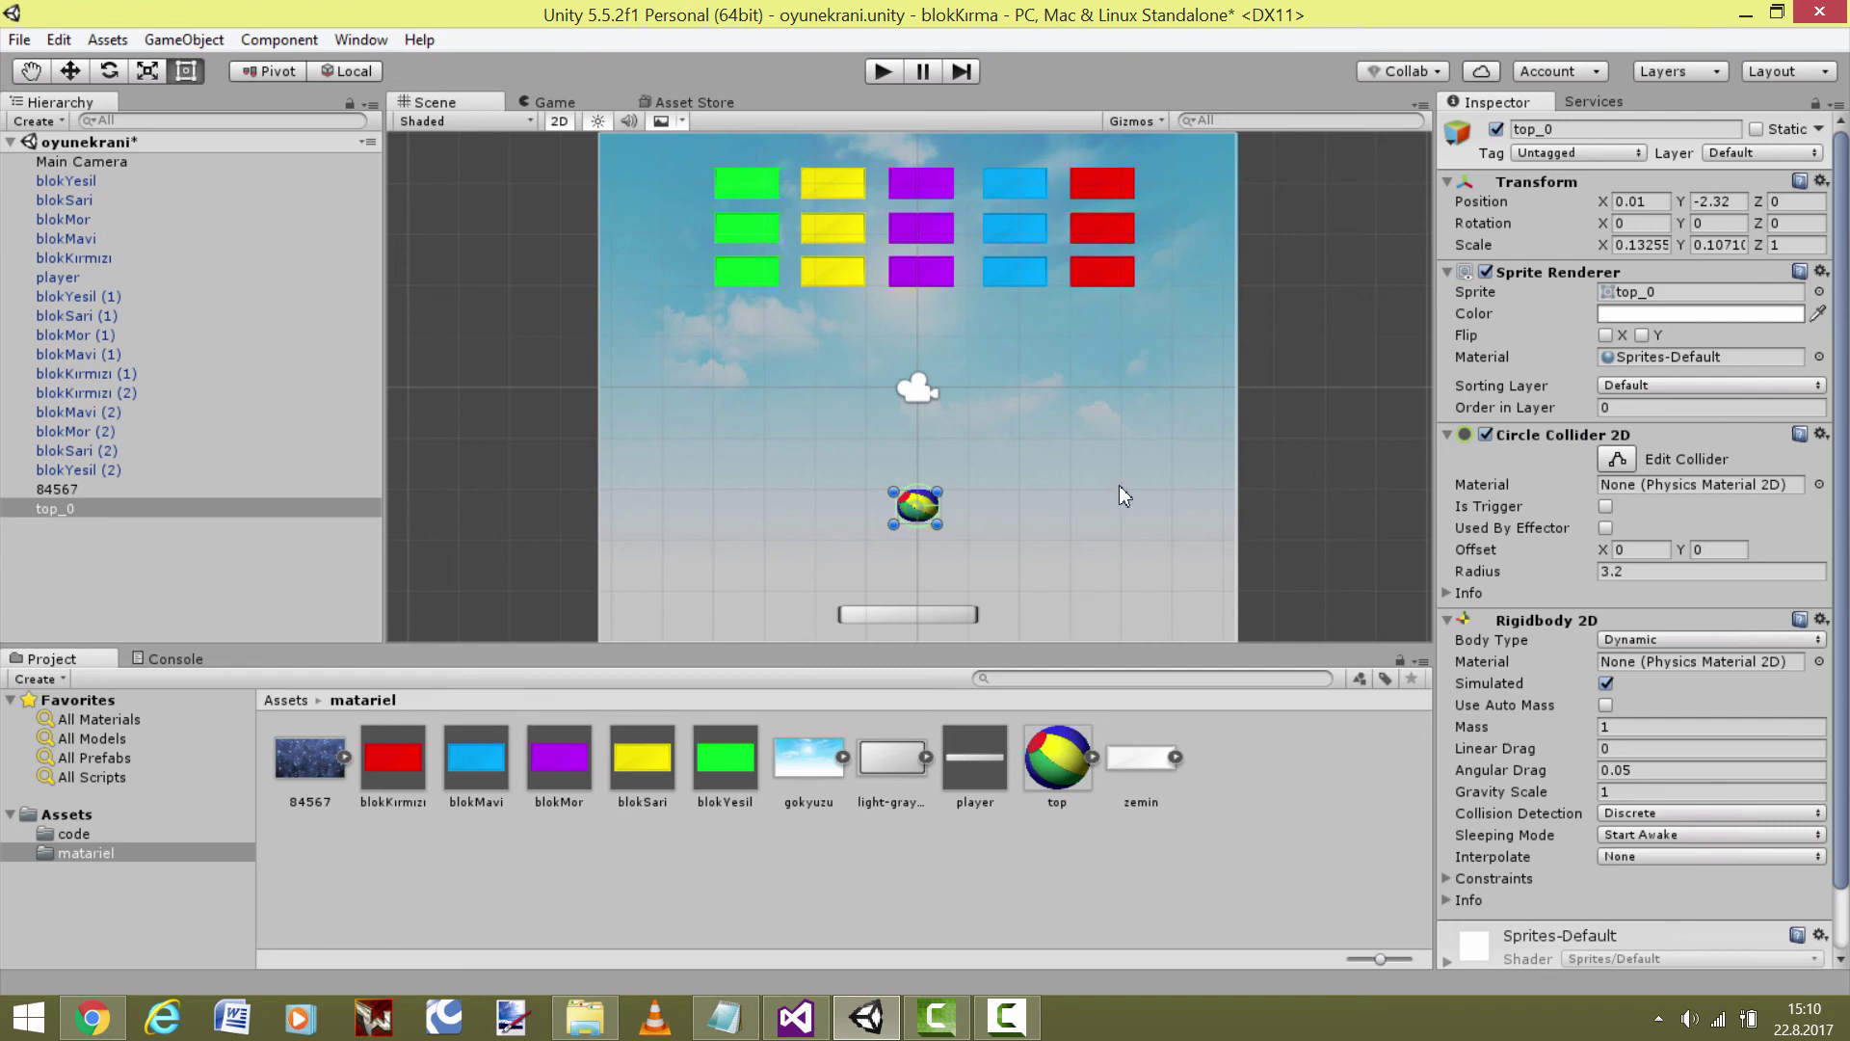
Play-test the scene, stop it with Ctrl+P, and select the paddle
click(882, 71)
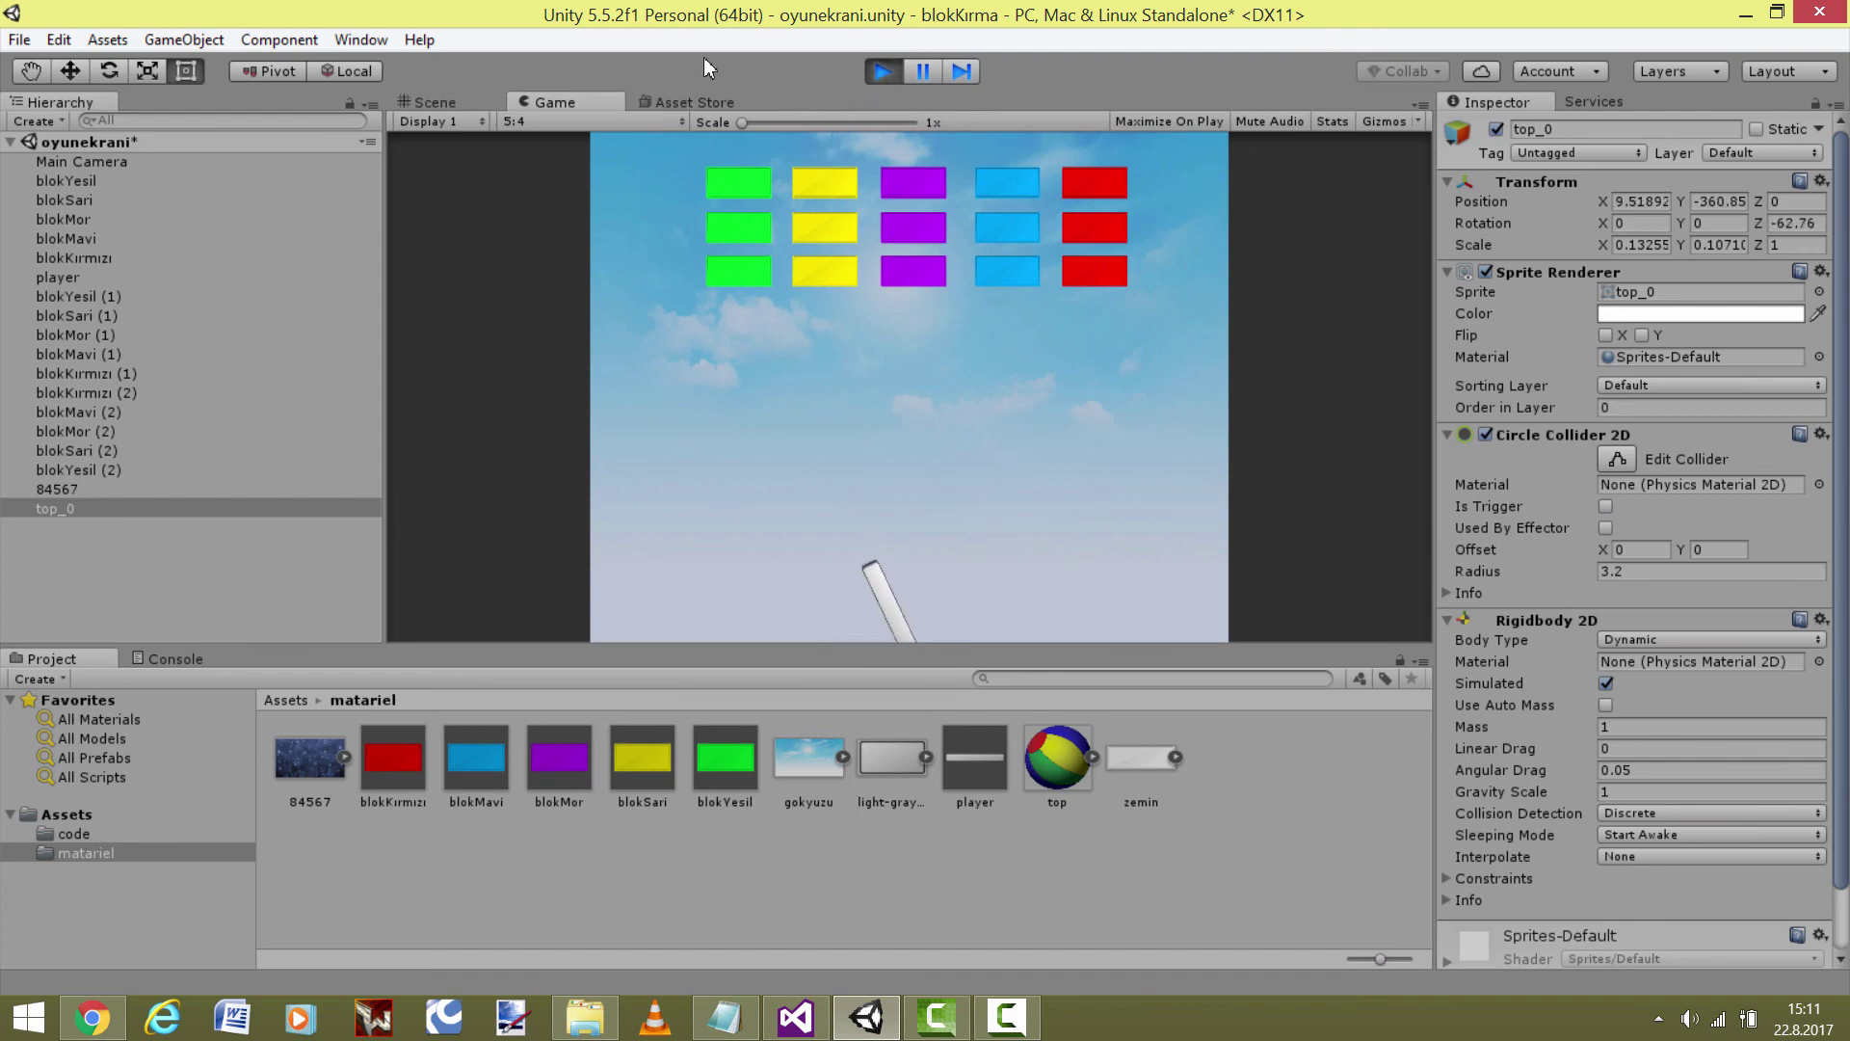
key(ctrl+p)
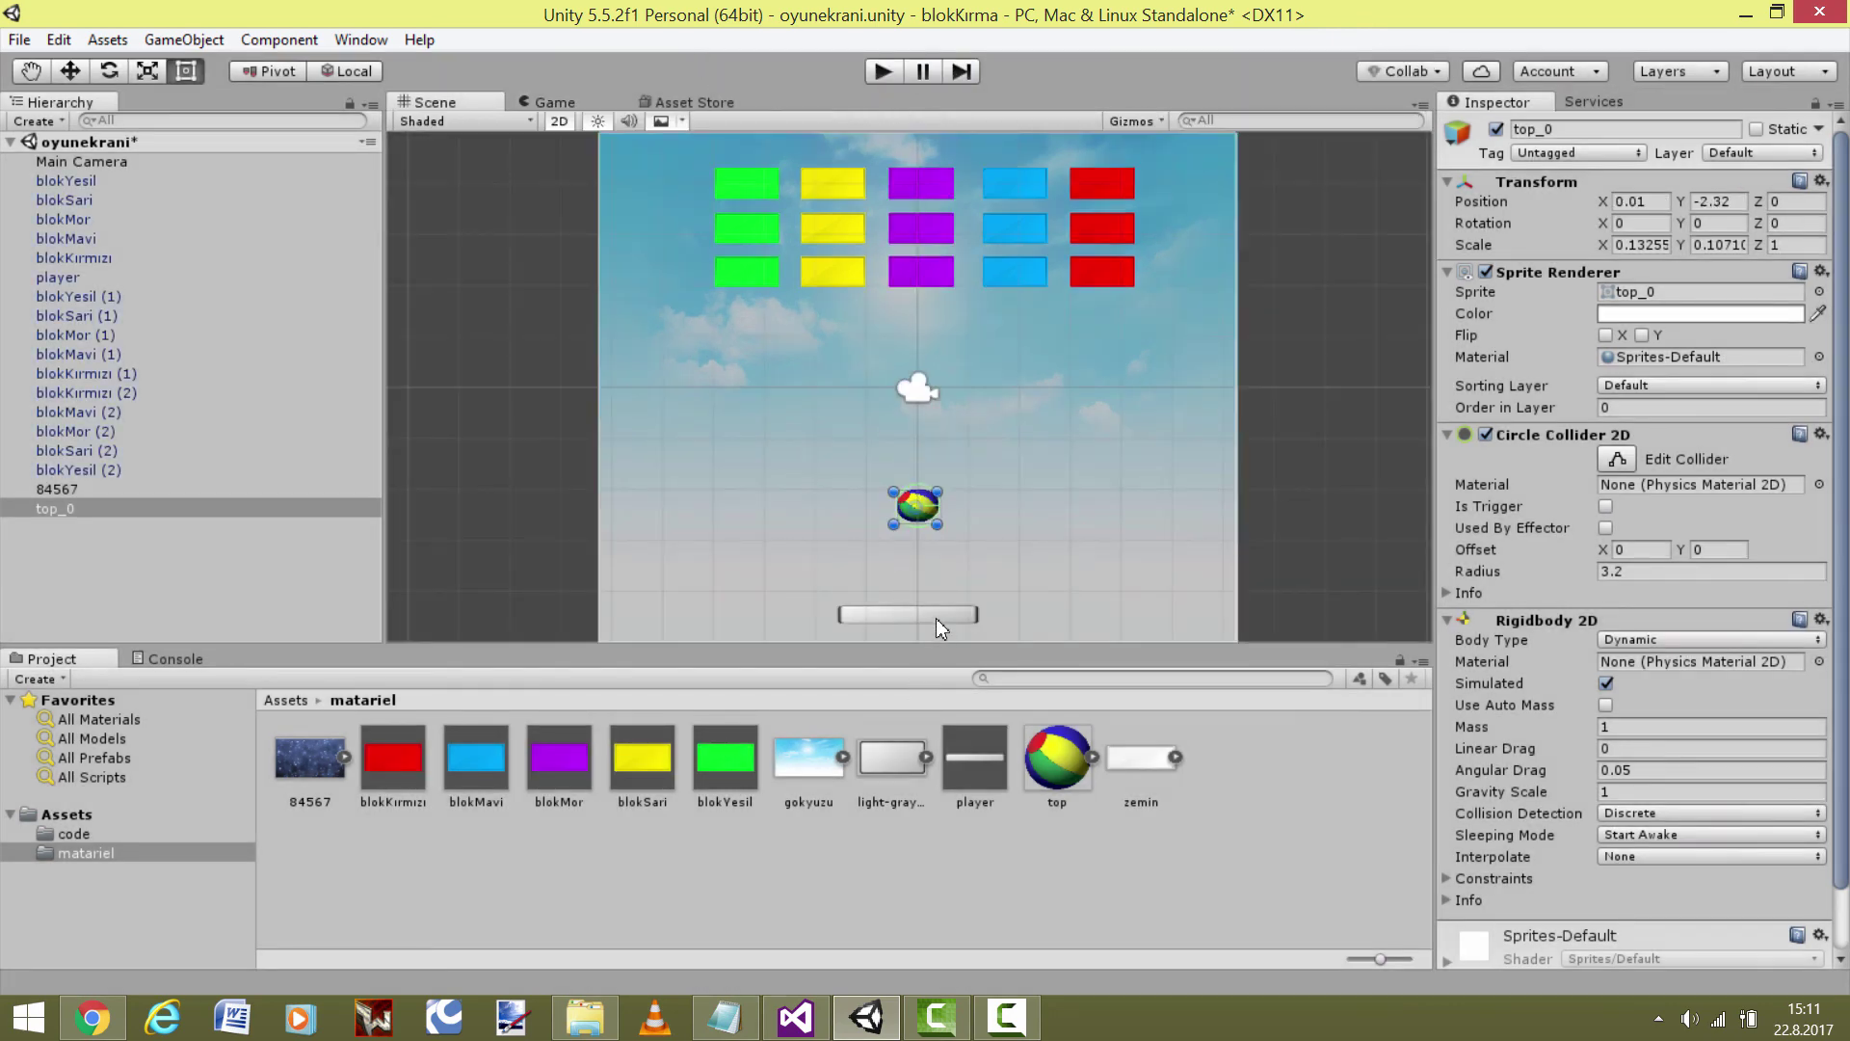
click(933, 618)
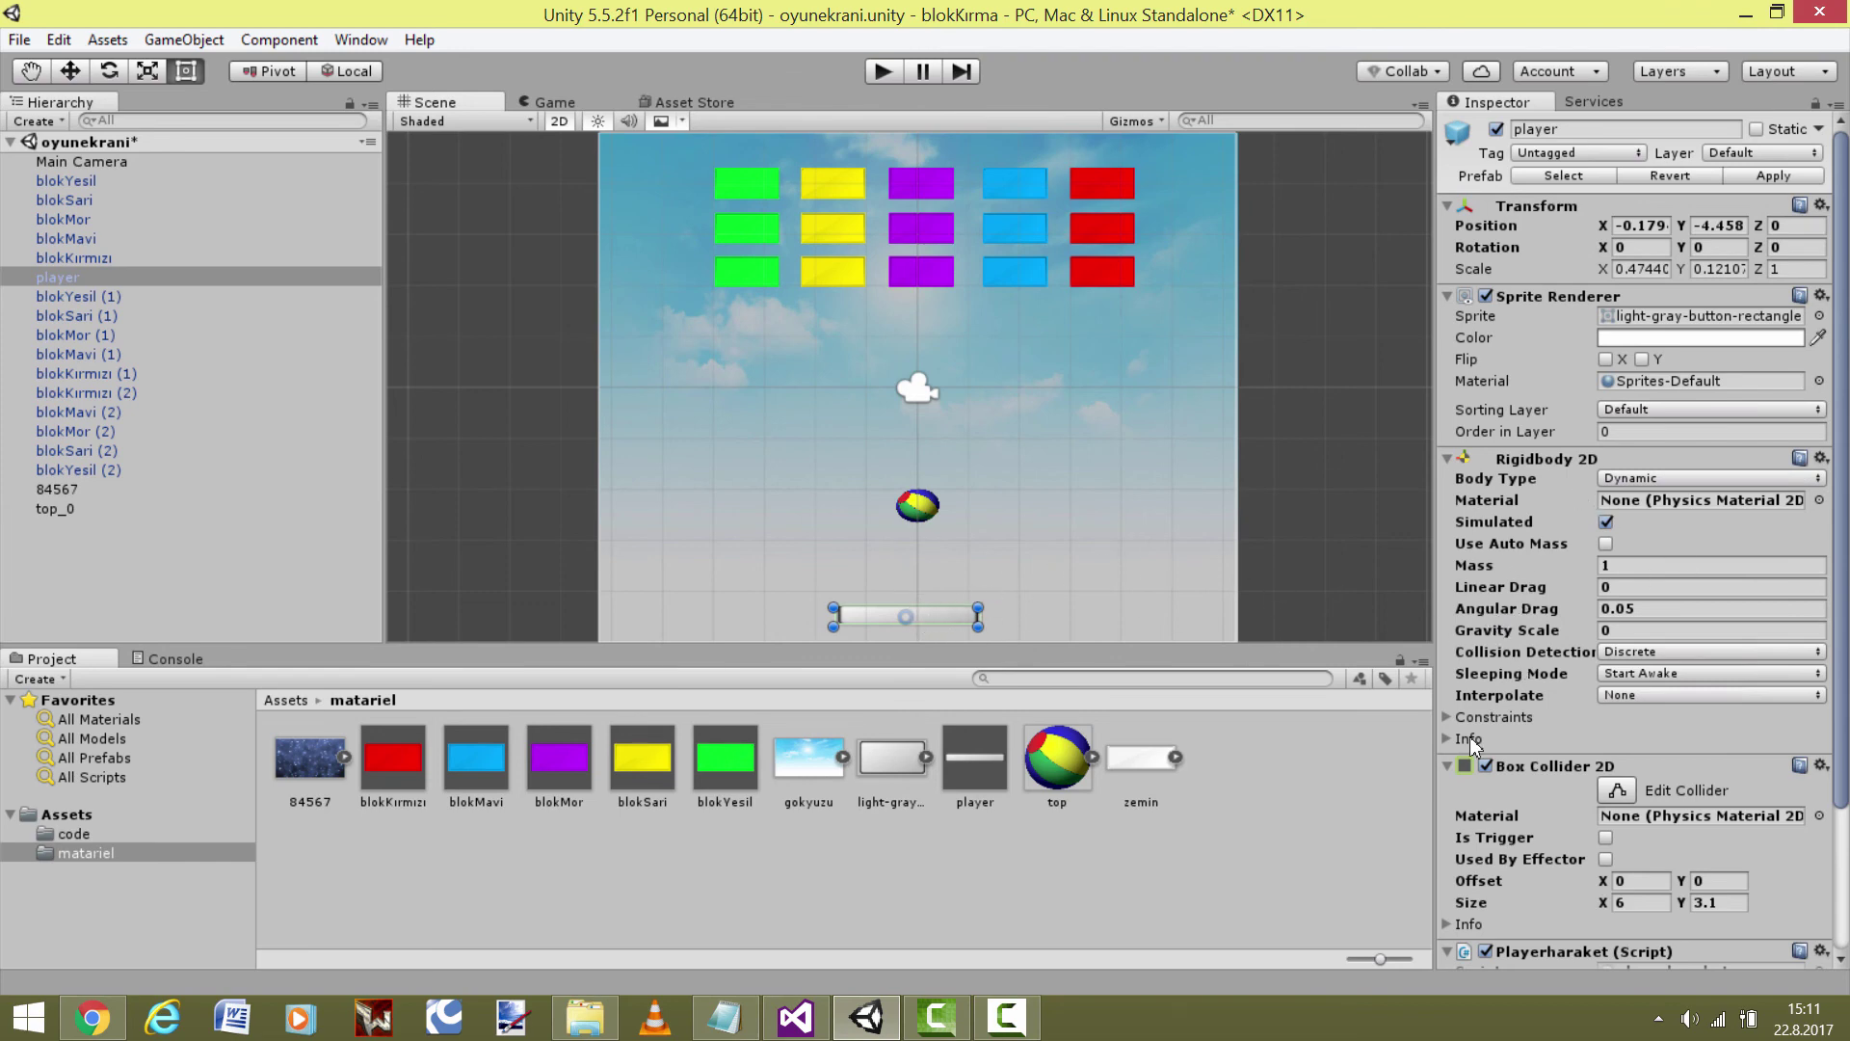
Check Freeze Rotation Z in the paddle's Rigidbody 2D constraints and run a quick play test
click(1476, 718)
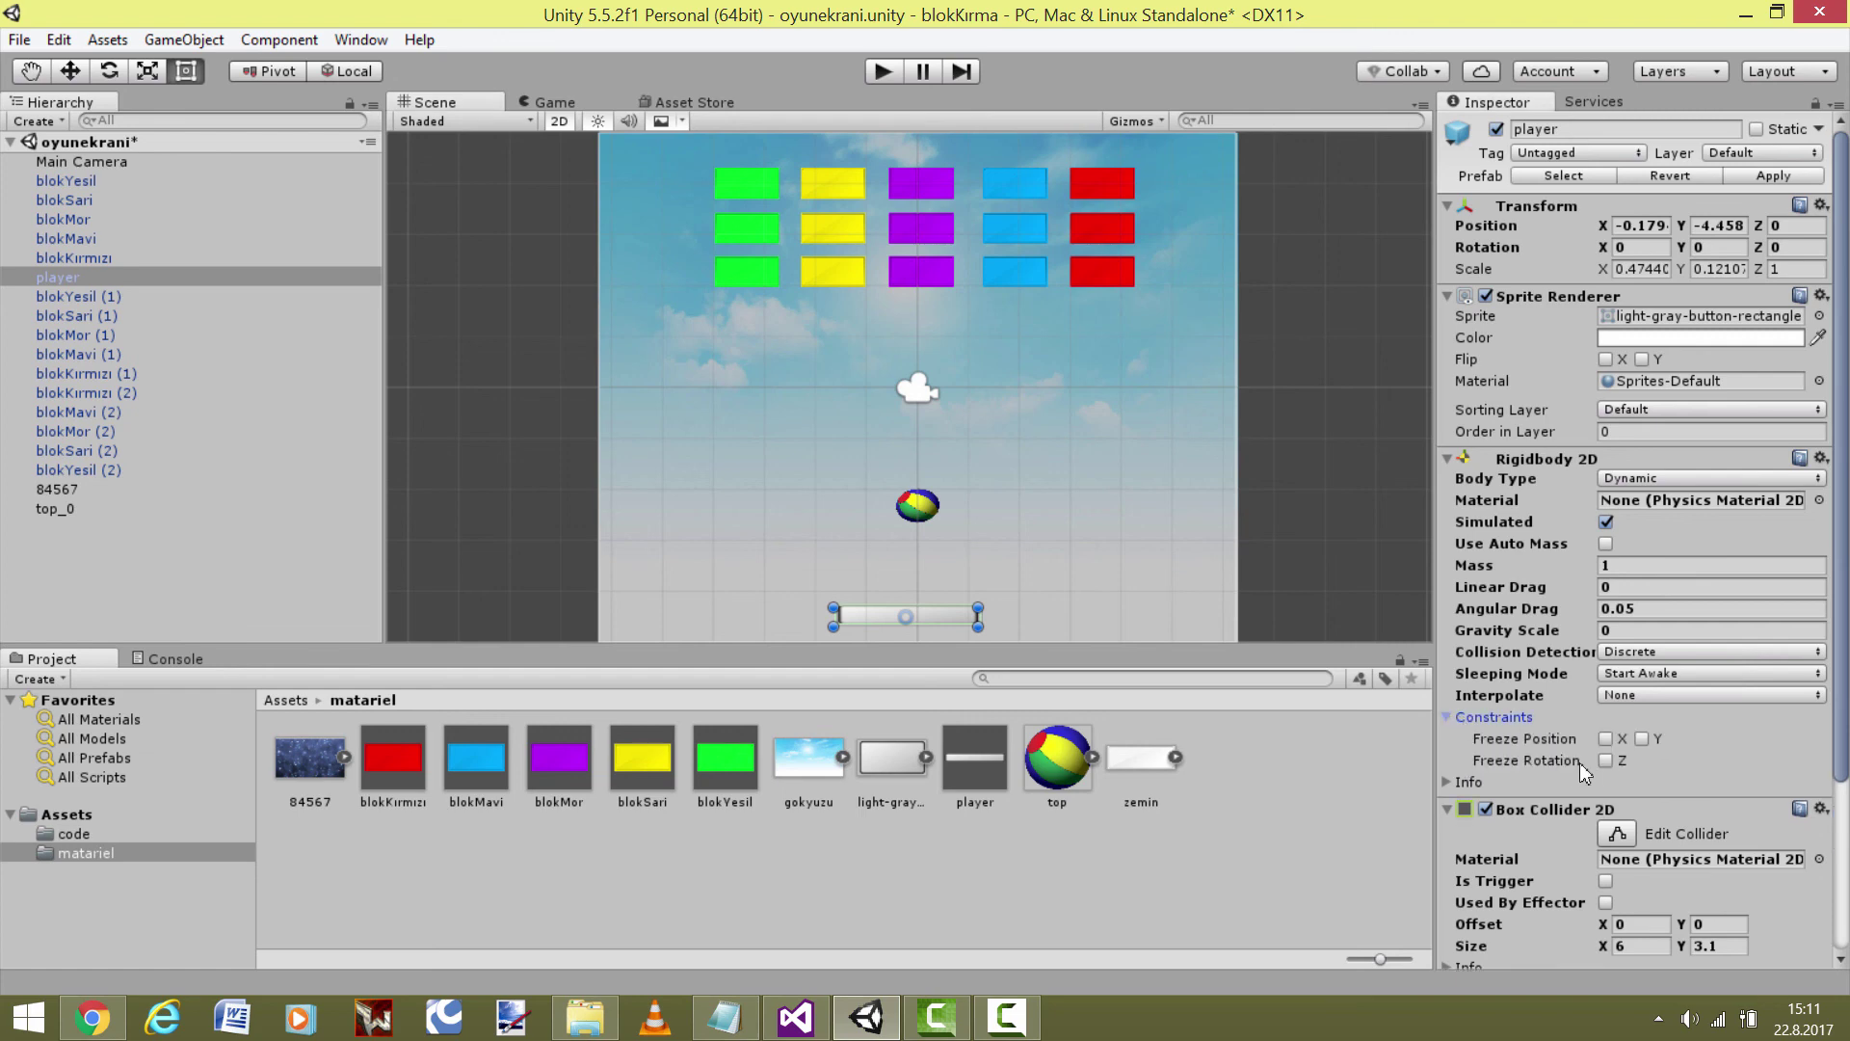
click(1605, 762)
click(882, 71)
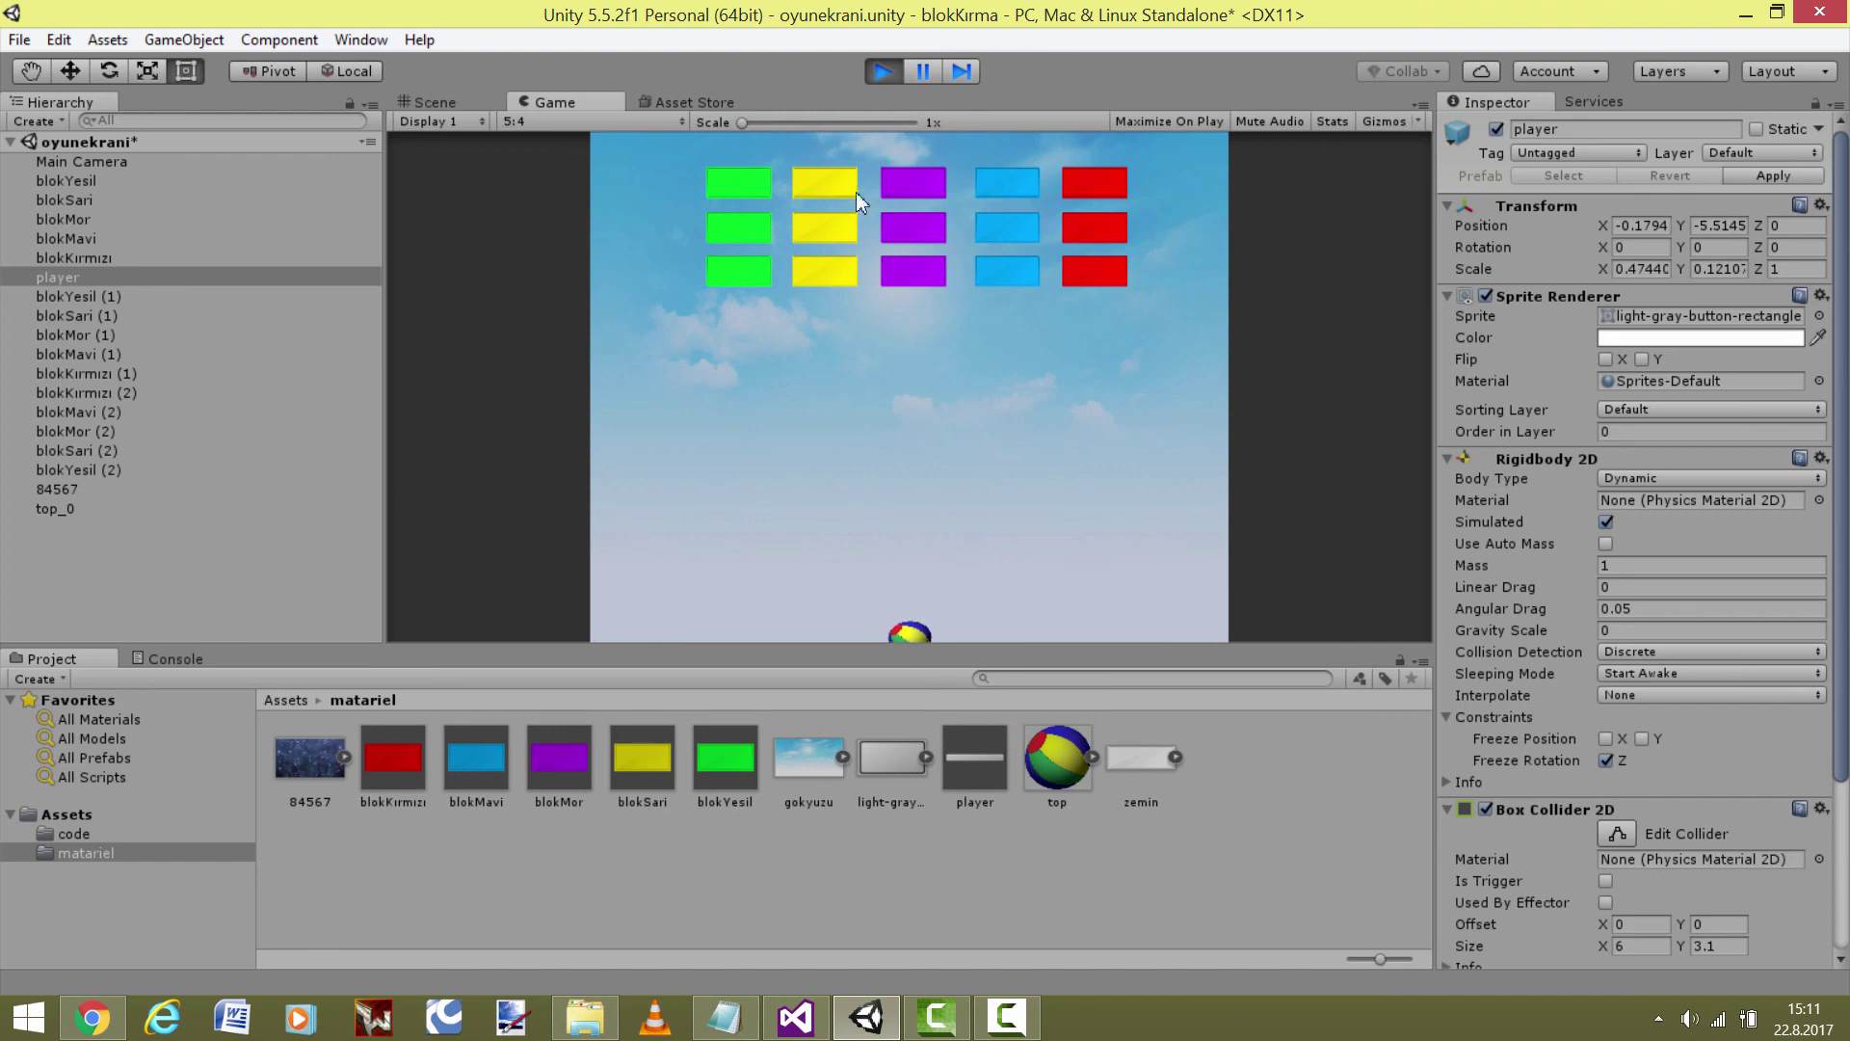
click(878, 71)
click(927, 517)
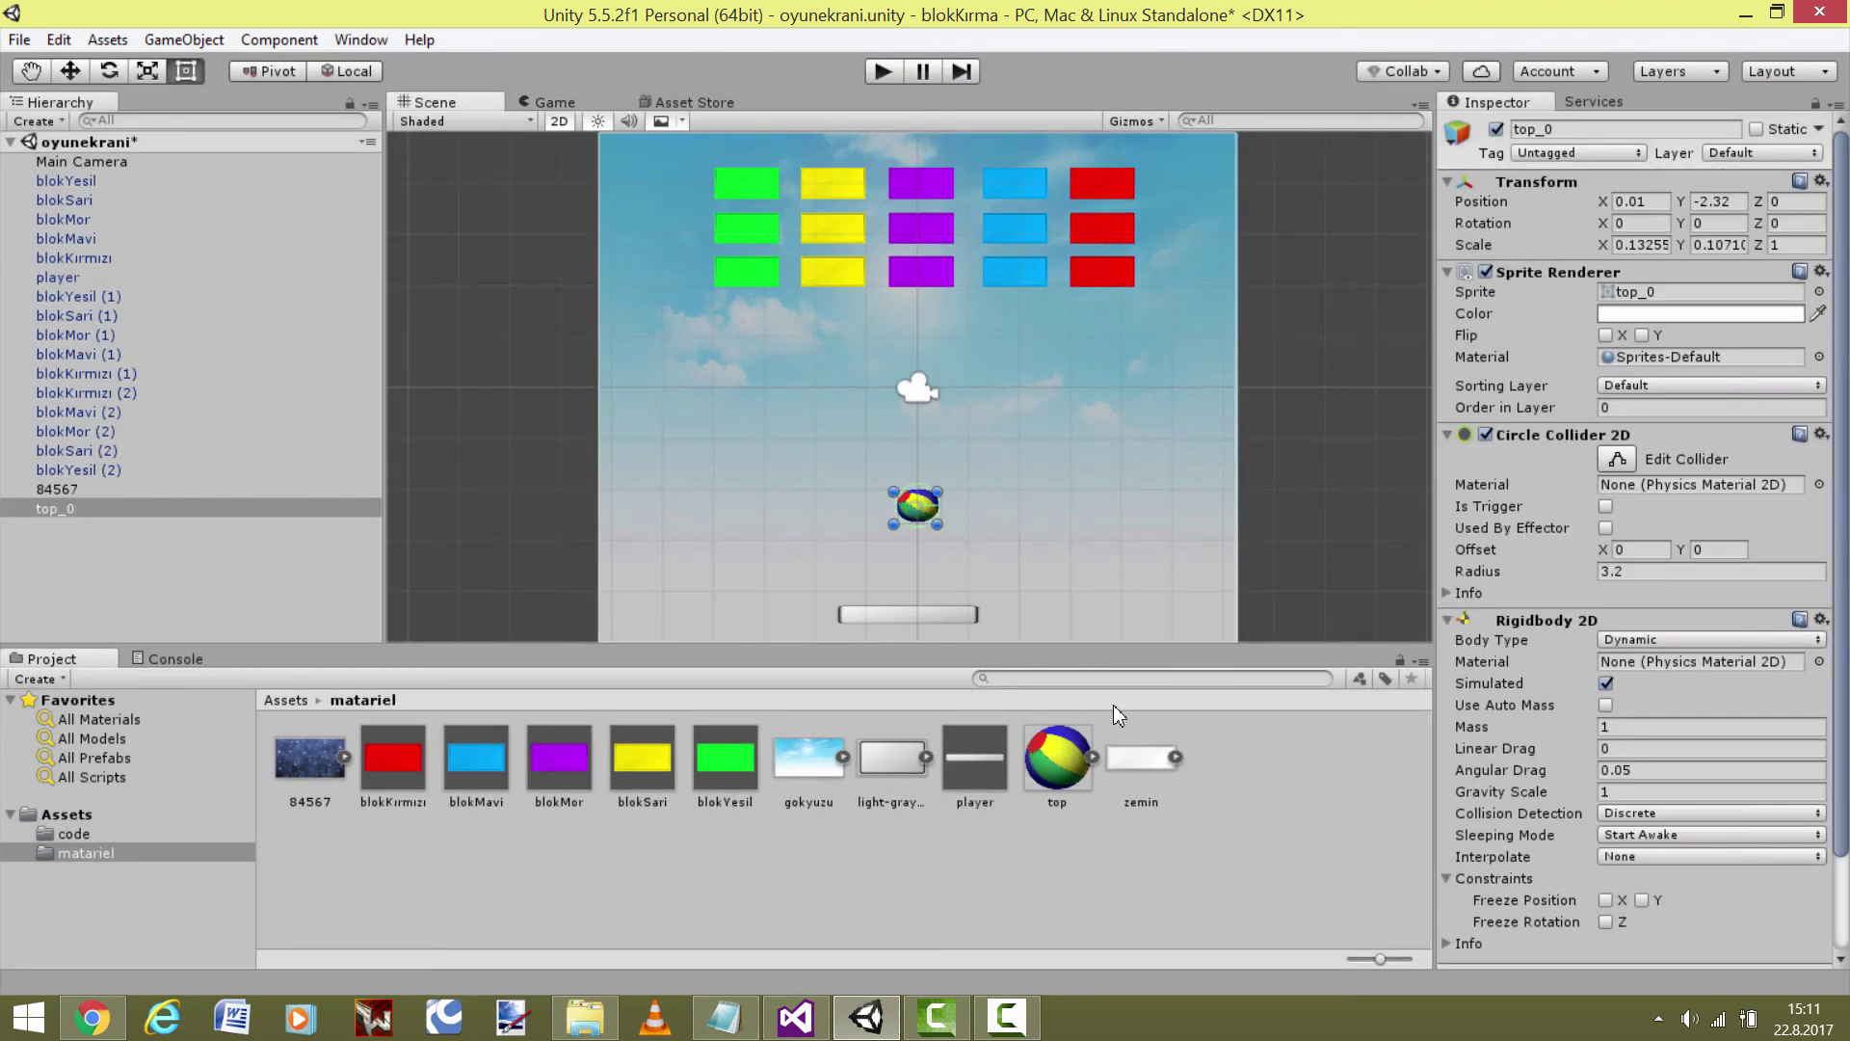
click(942, 617)
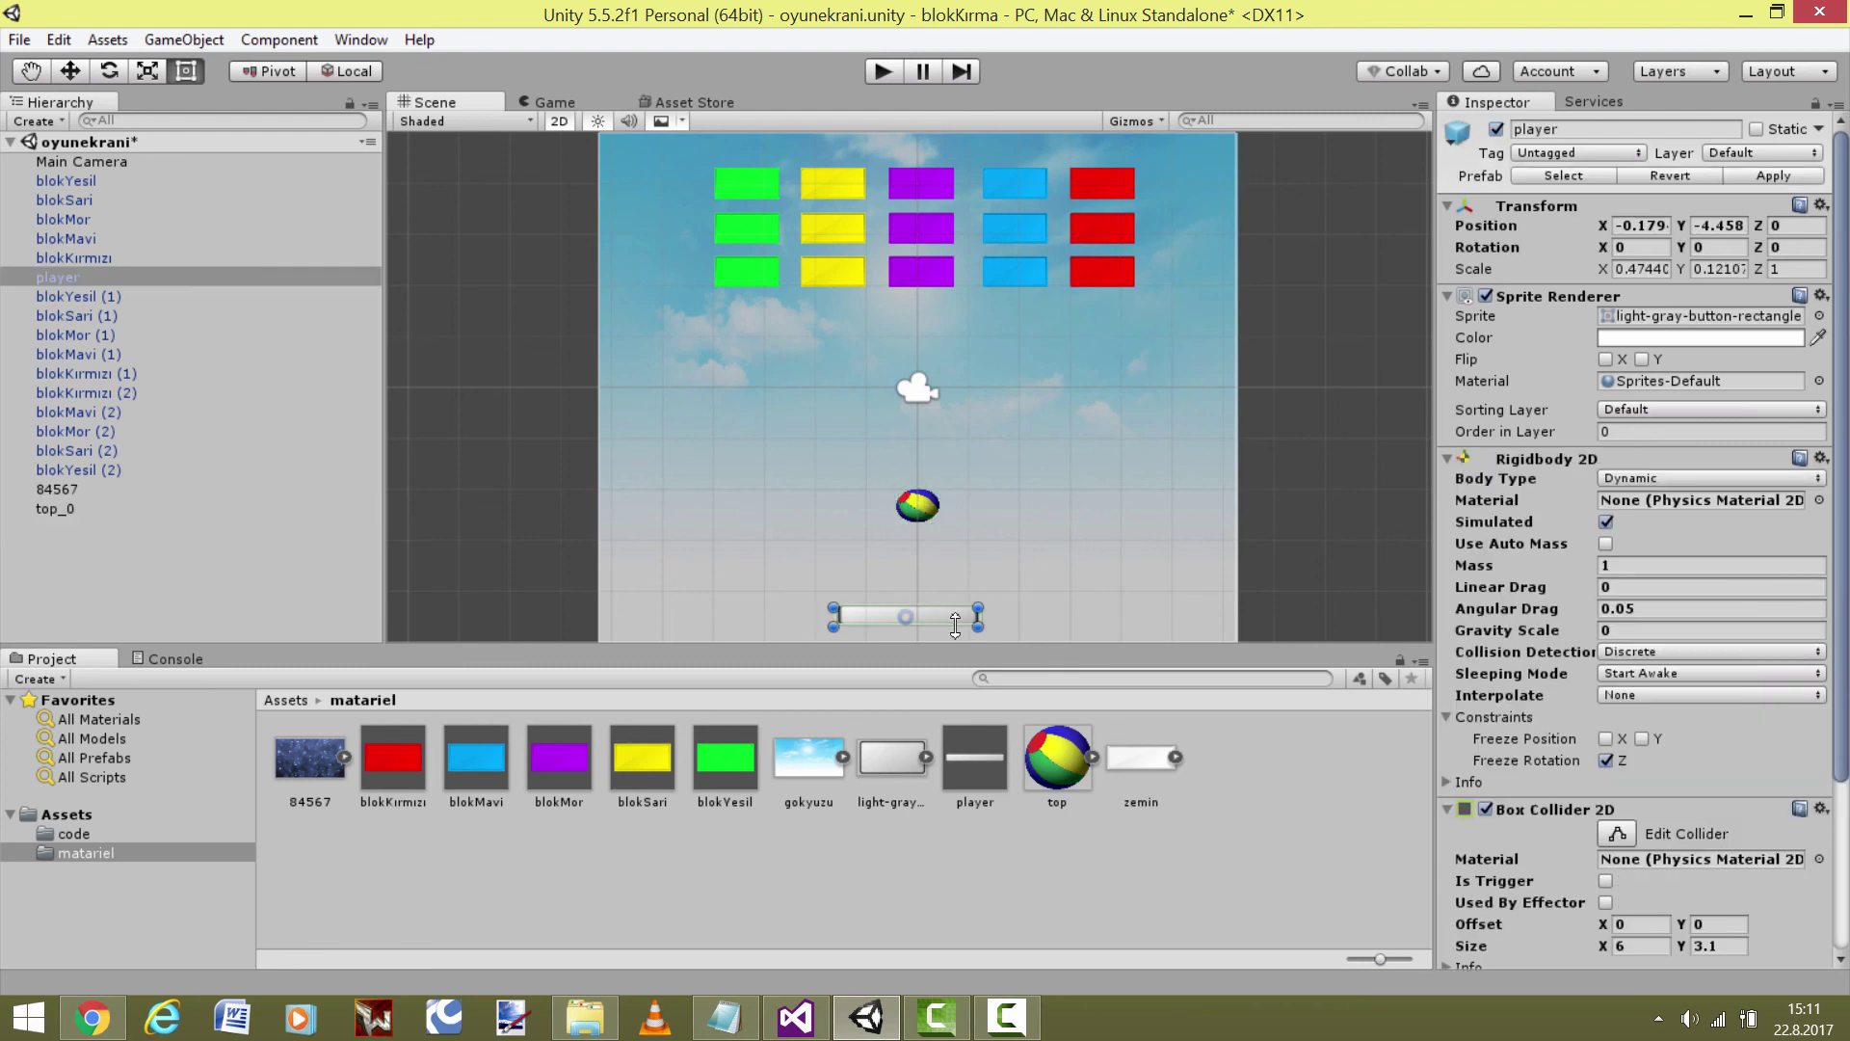
Set ball top_0's Rigidbody 2D mass to 0.0001 and run a short play test
click(917, 505)
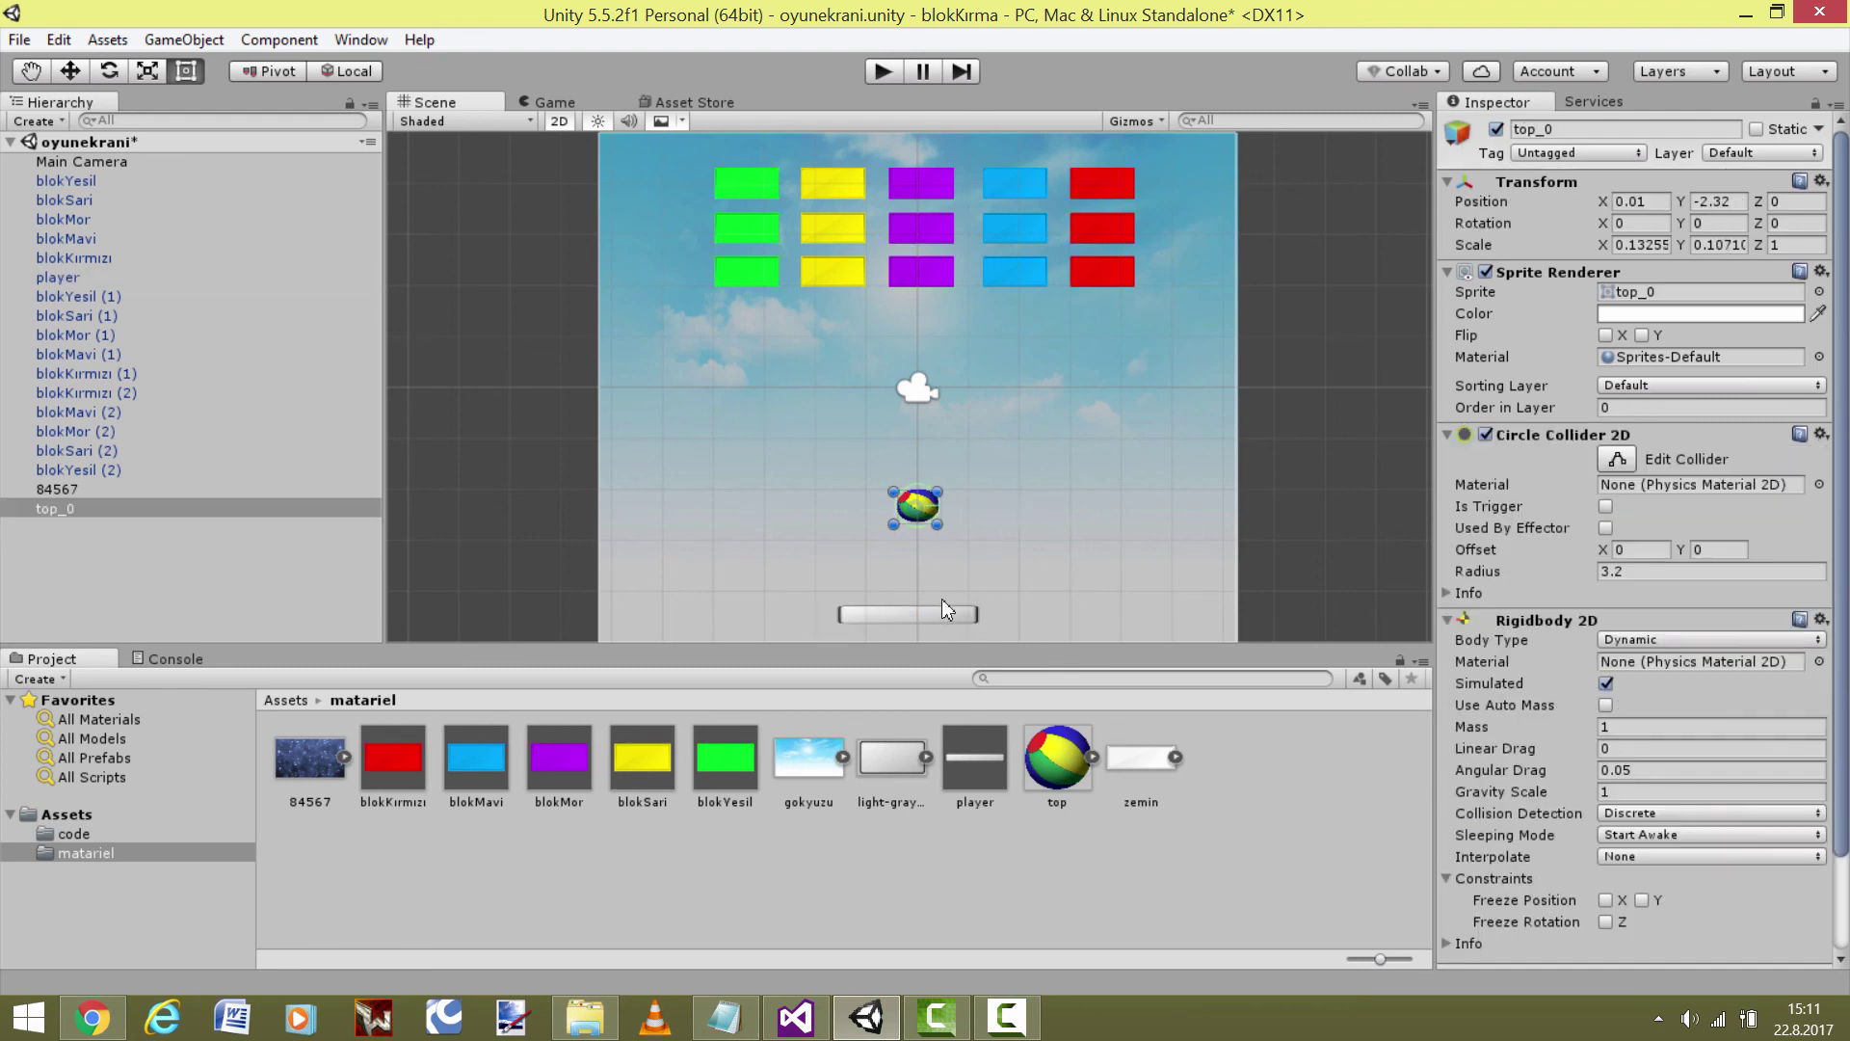
click(1619, 726)
text(0.4)
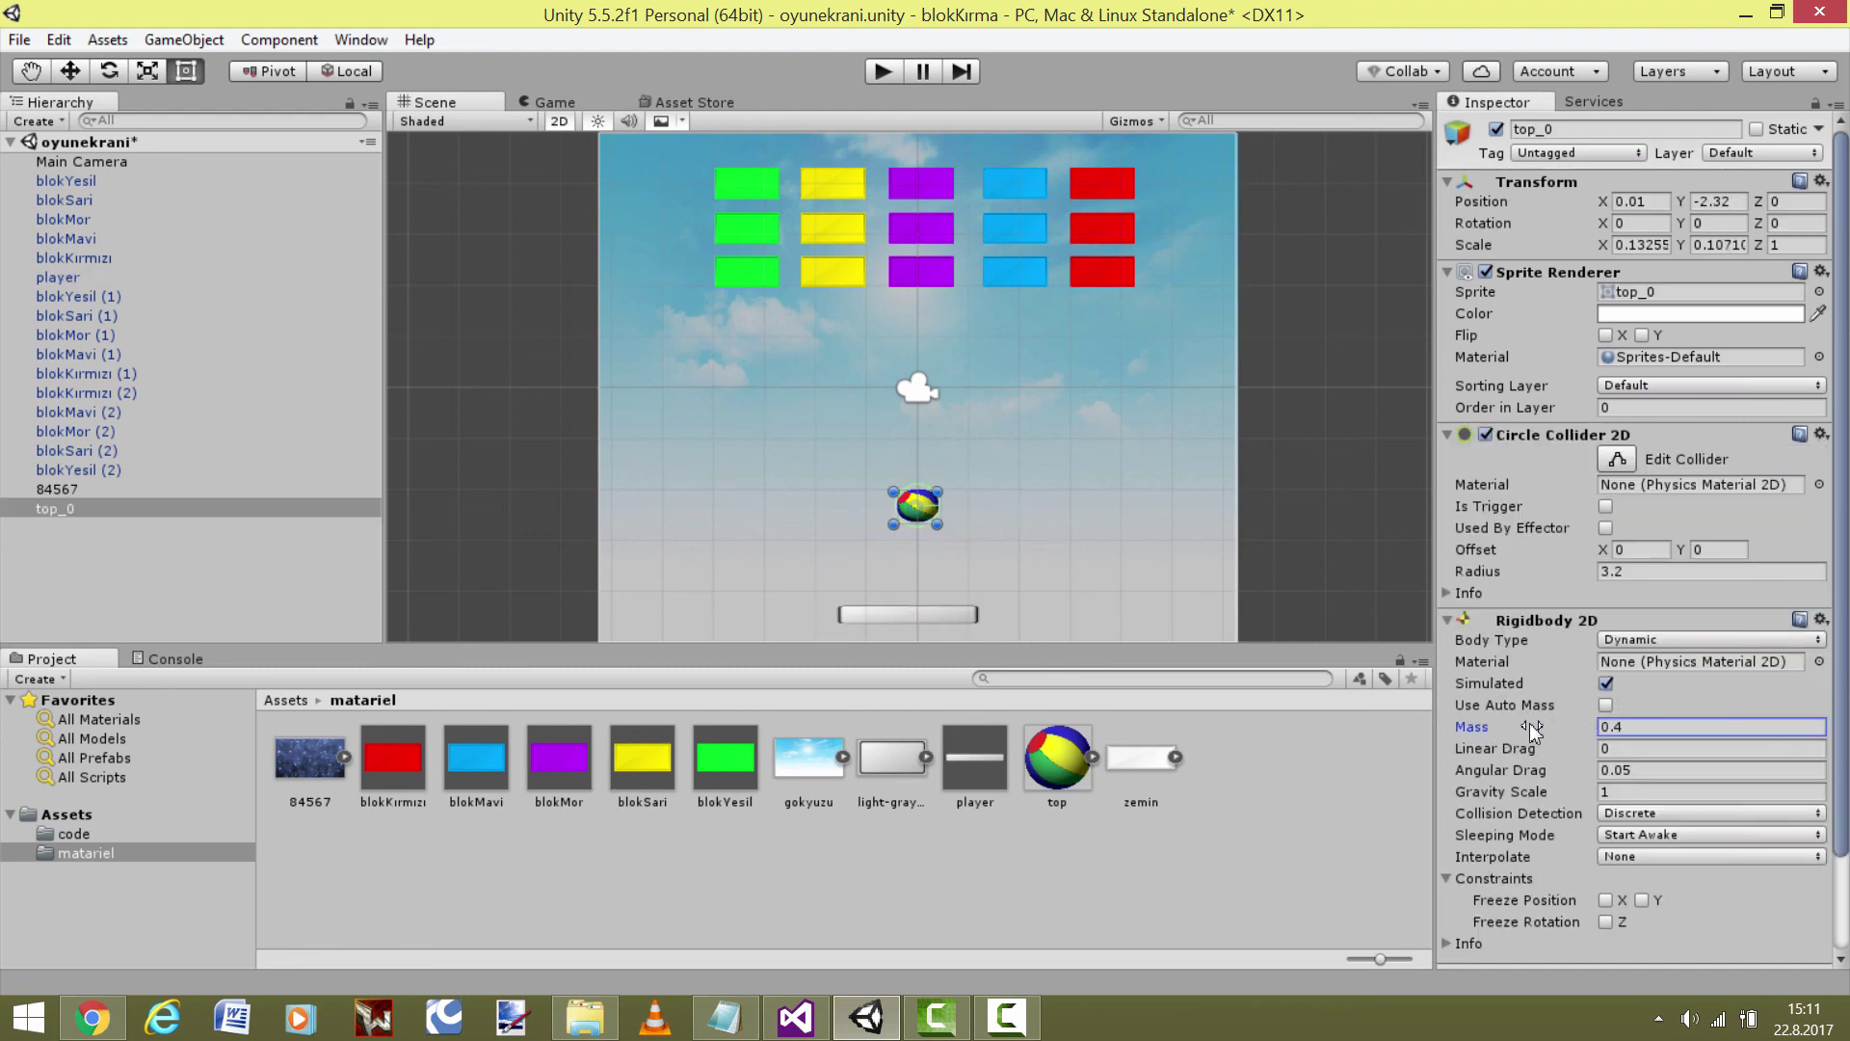
text(0.0001)
click(883, 71)
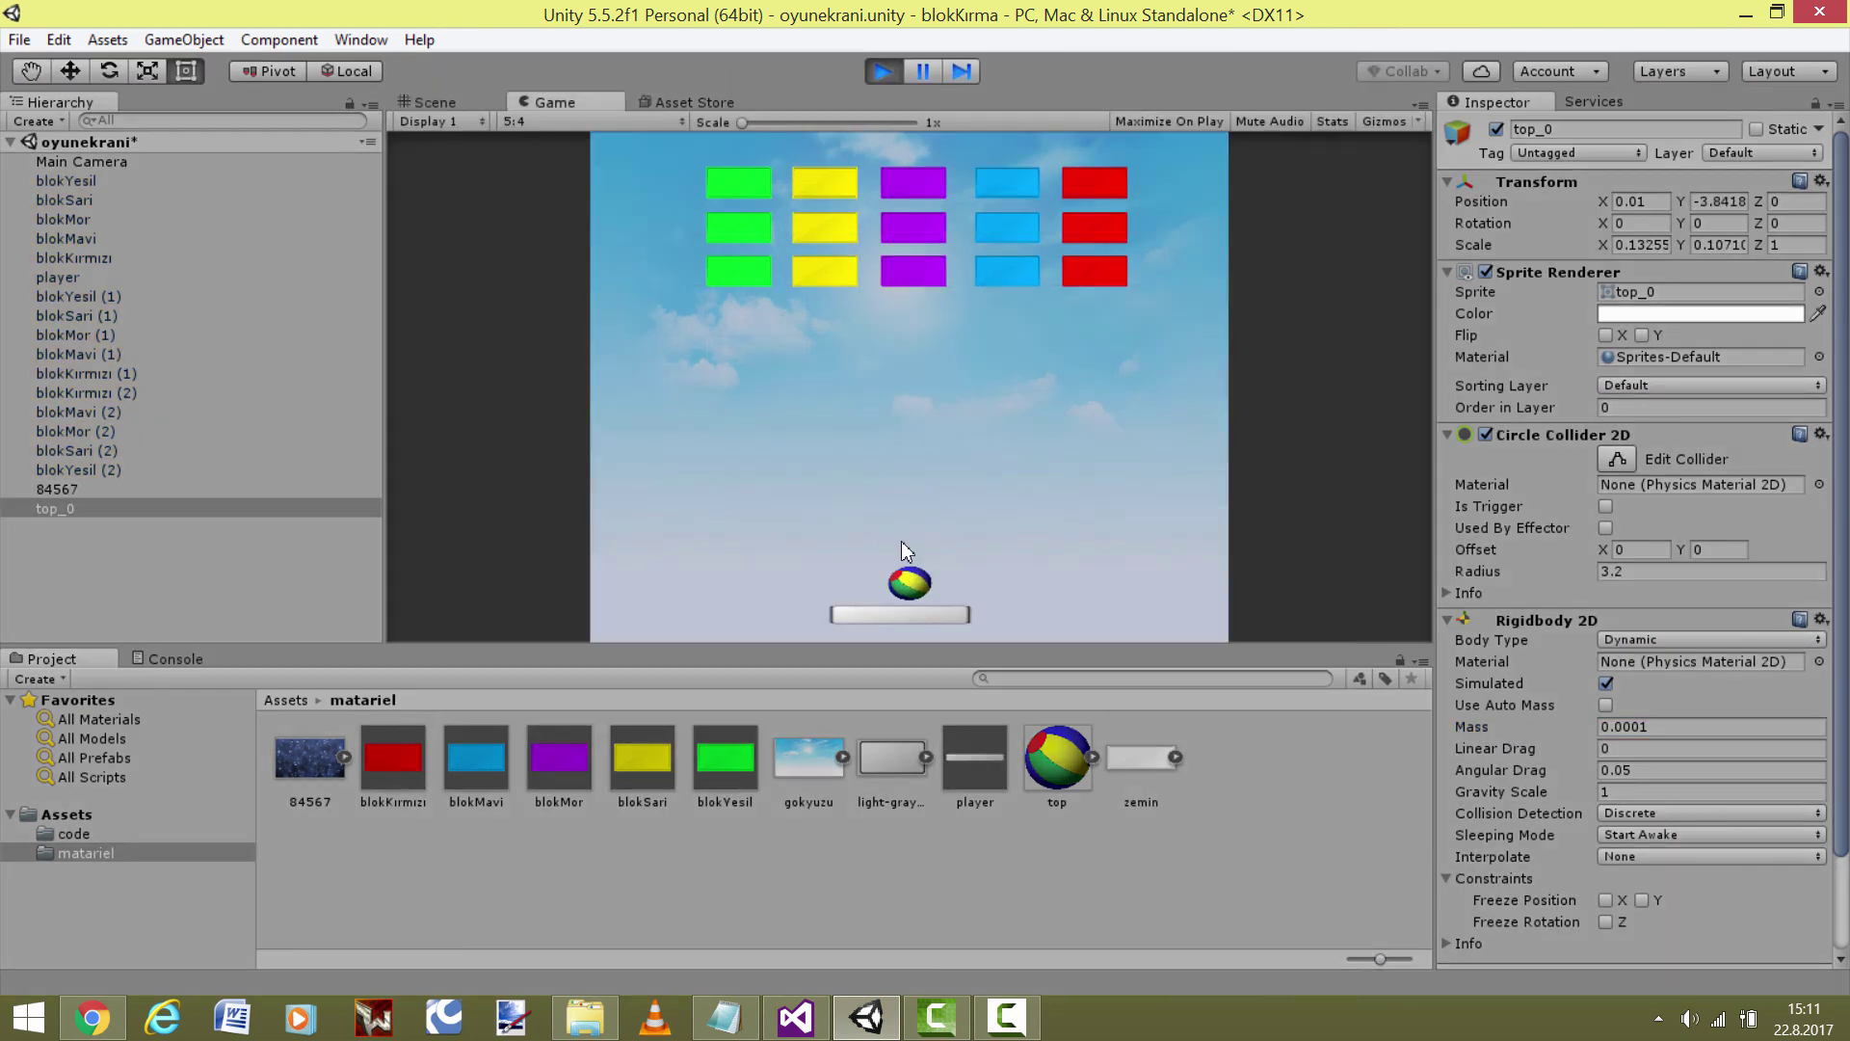
click(883, 72)
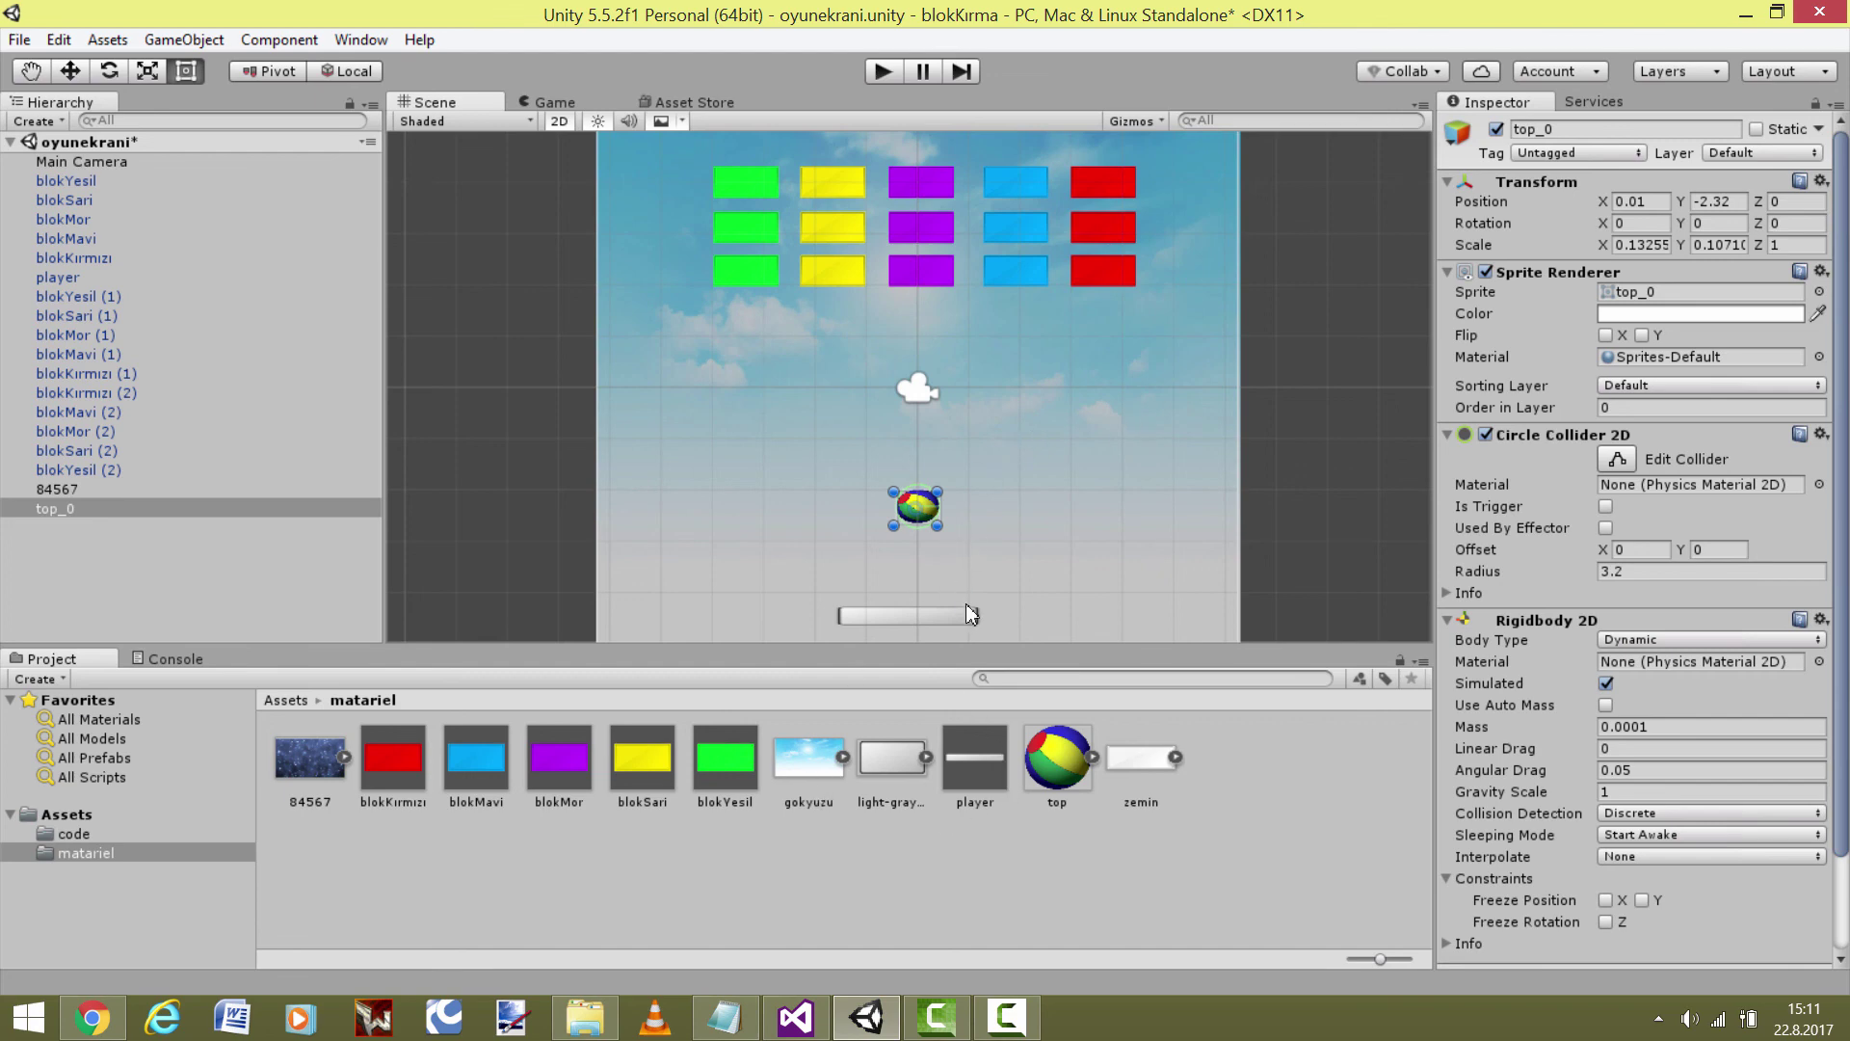
Create a Physics Material 2D named ziplama in the matariel folder
click(574, 867)
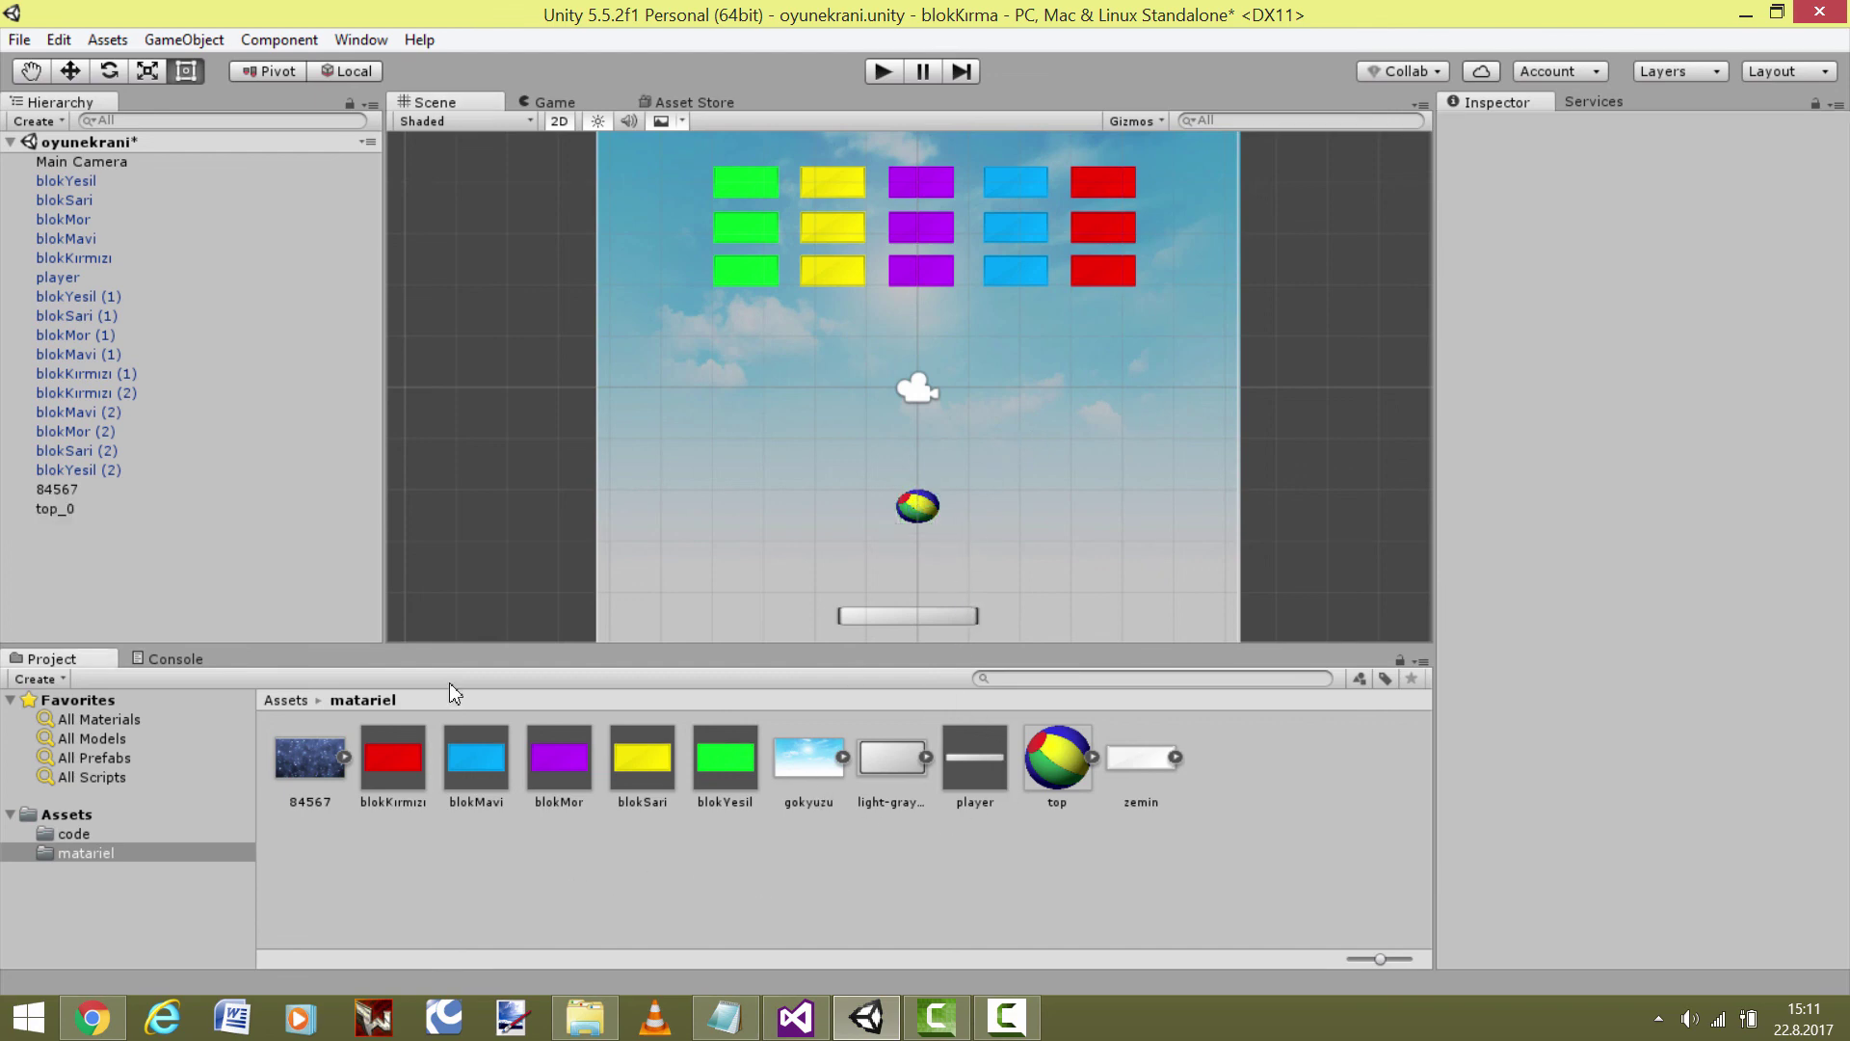
right_click(563, 850)
mouse_move(846, 412)
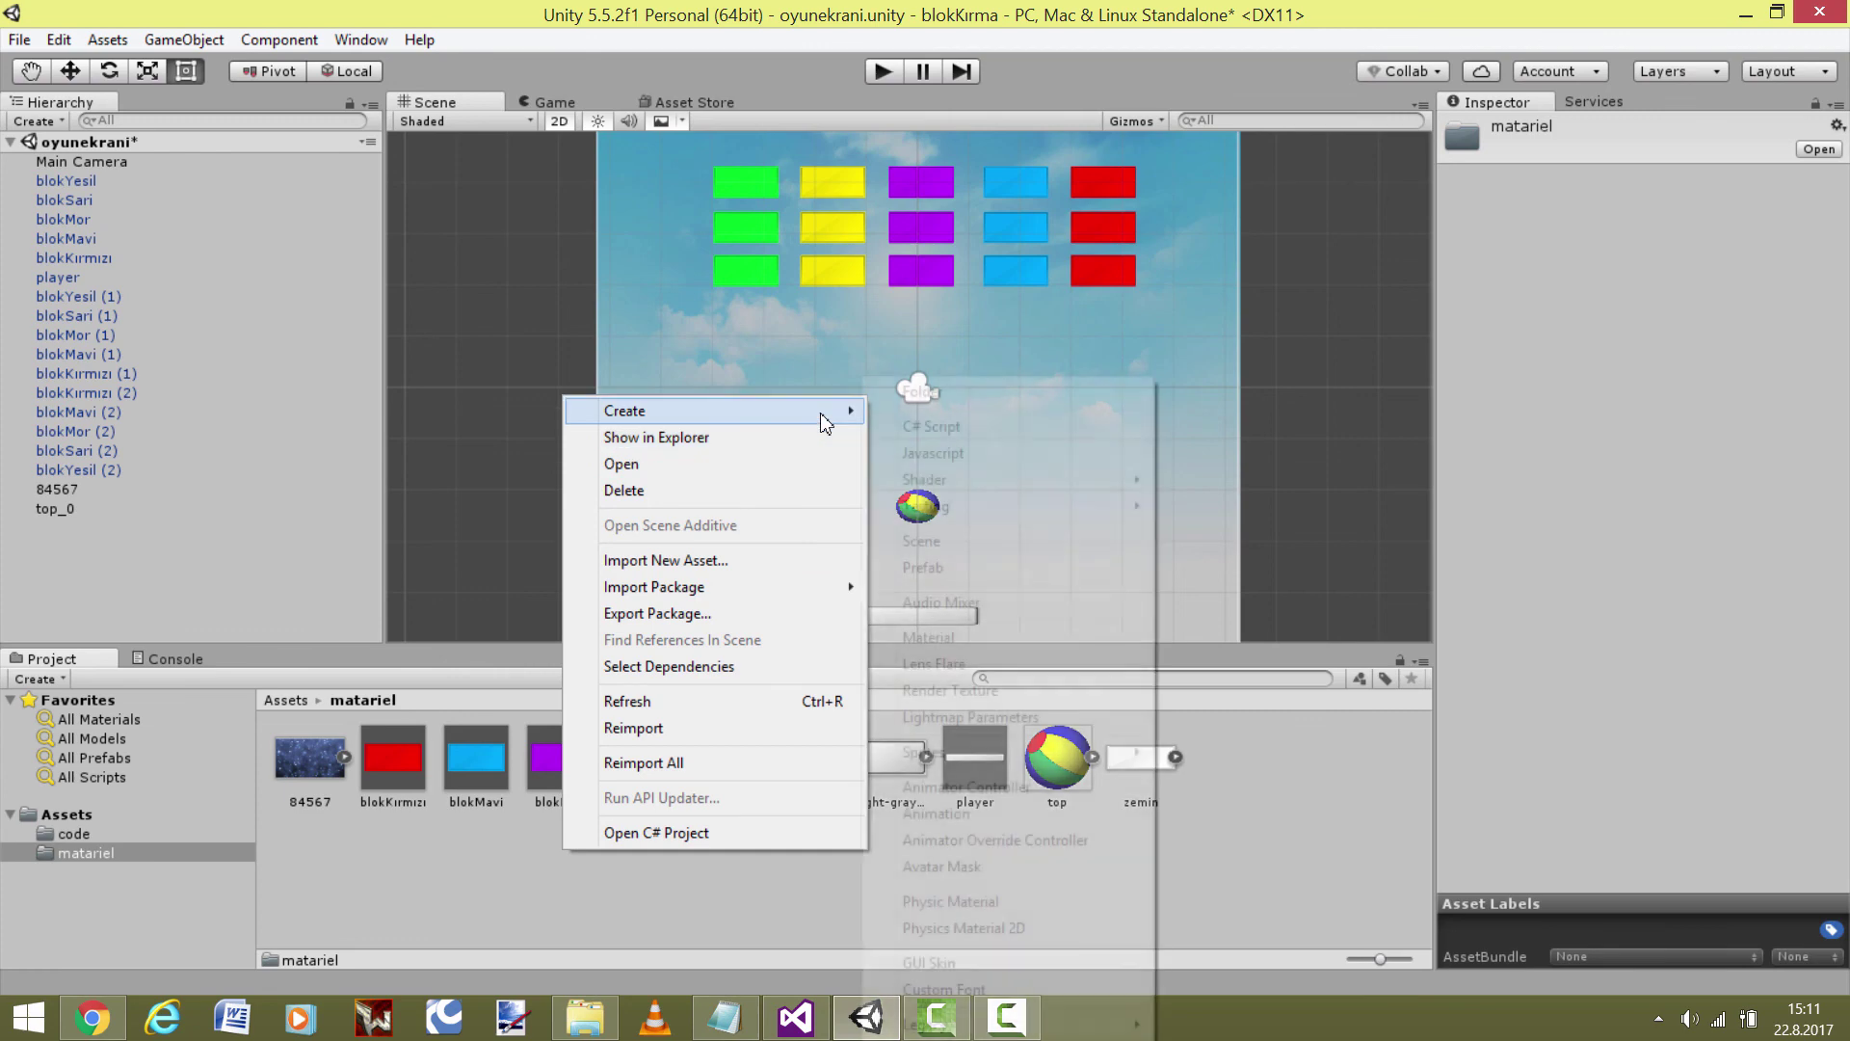
click(976, 929)
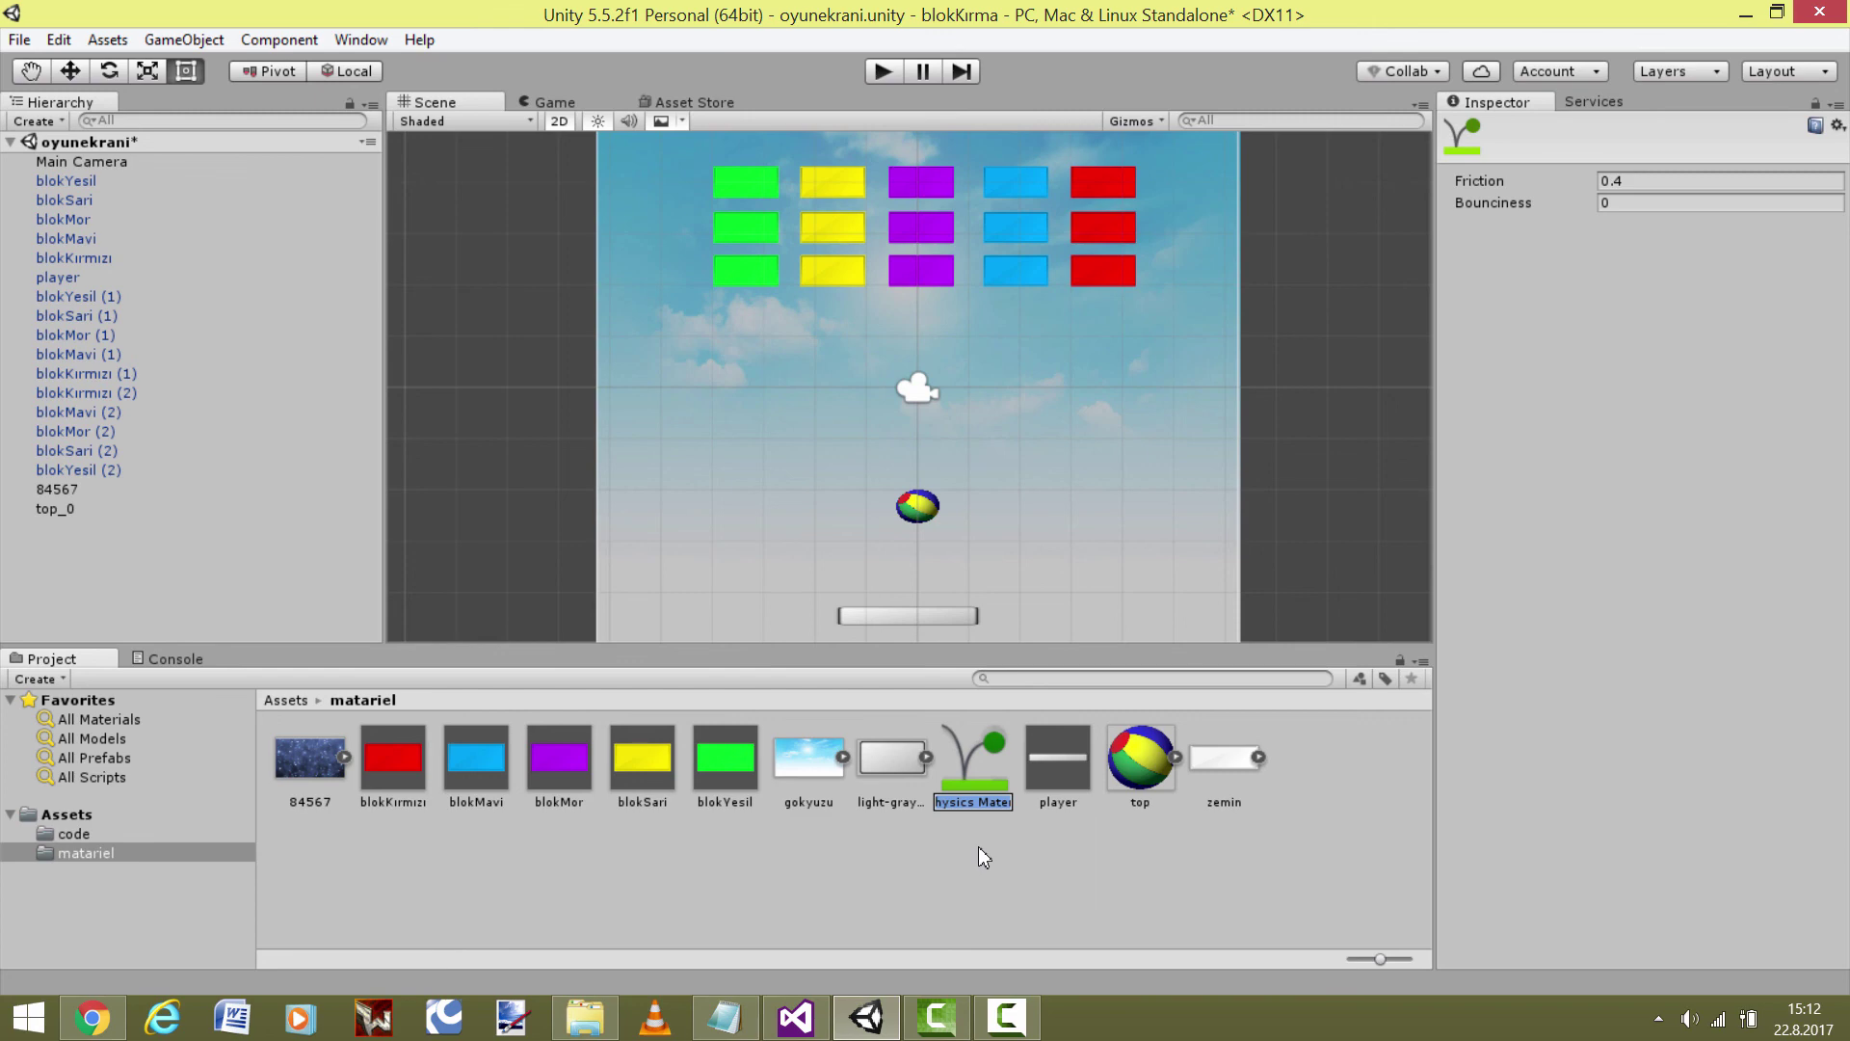
text(ziplama)
key(Return)
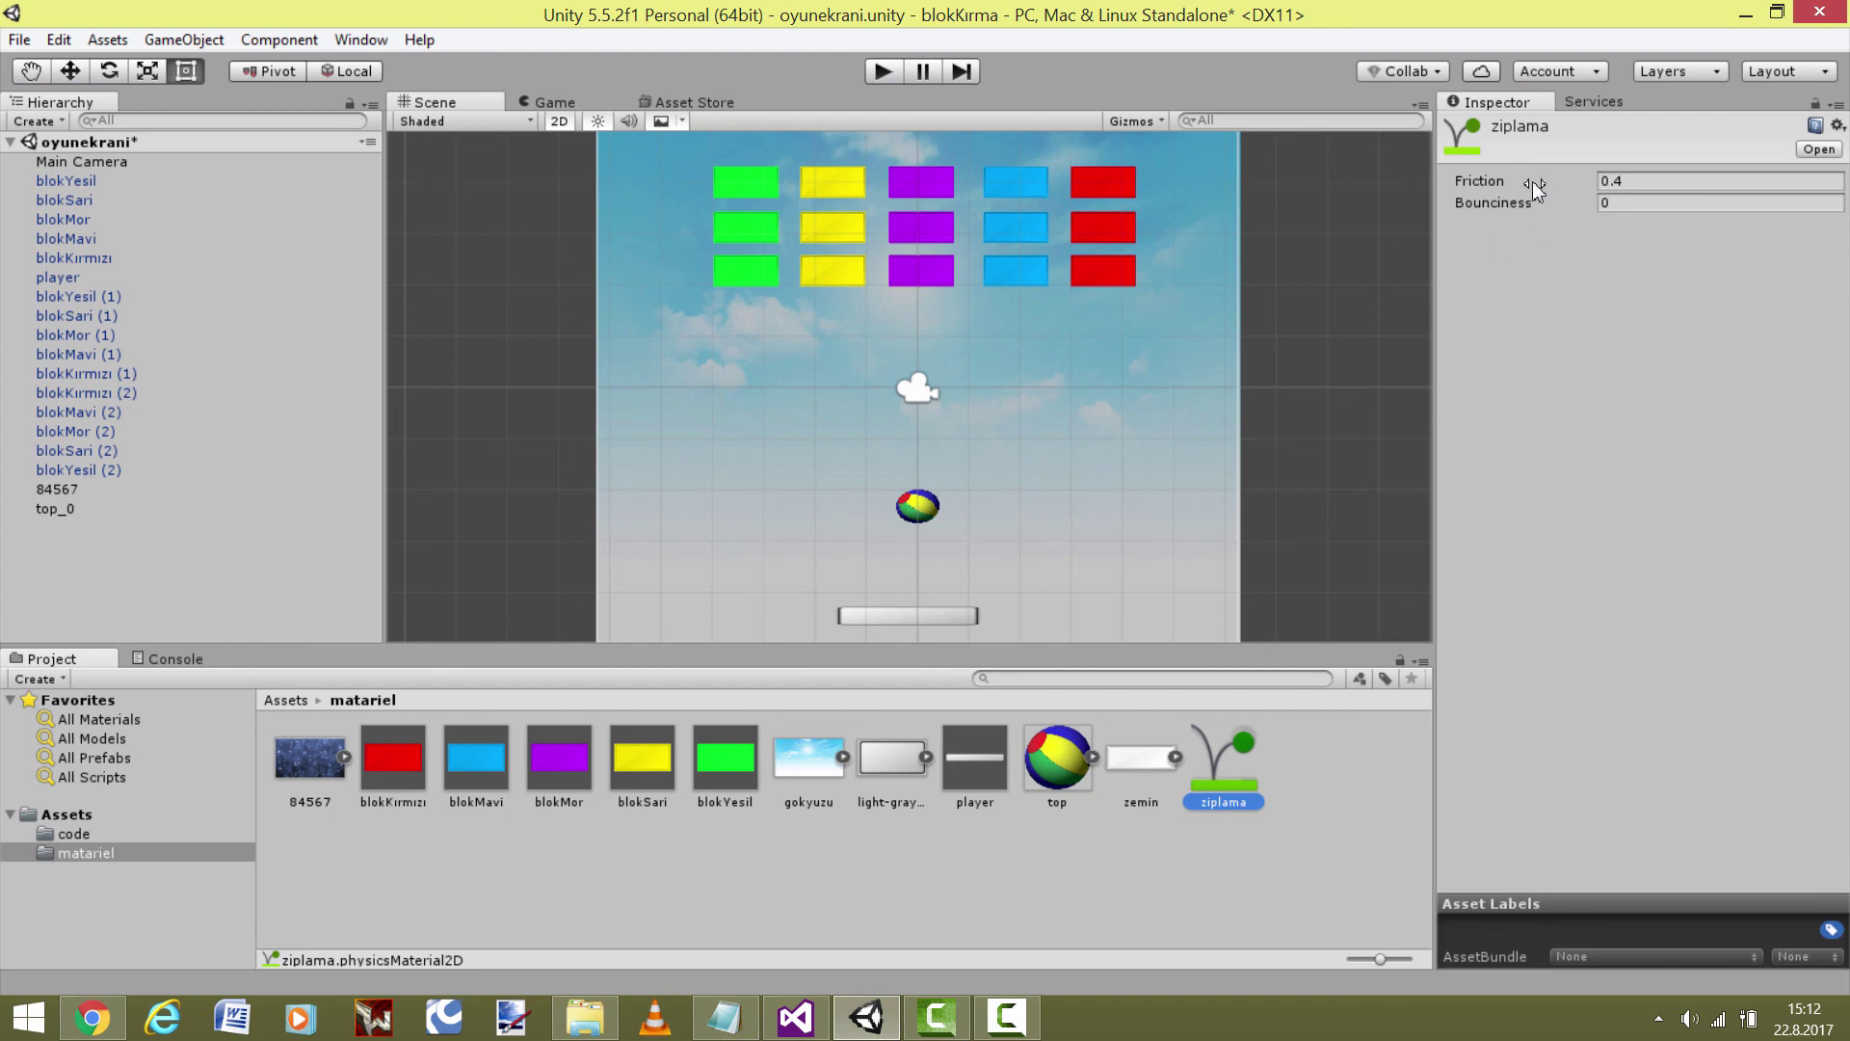
Set ziplama's friction to 0 and bounciness to 1, then play-test the scene
click(1623, 183)
text(0)
click(1627, 203)
text(1)
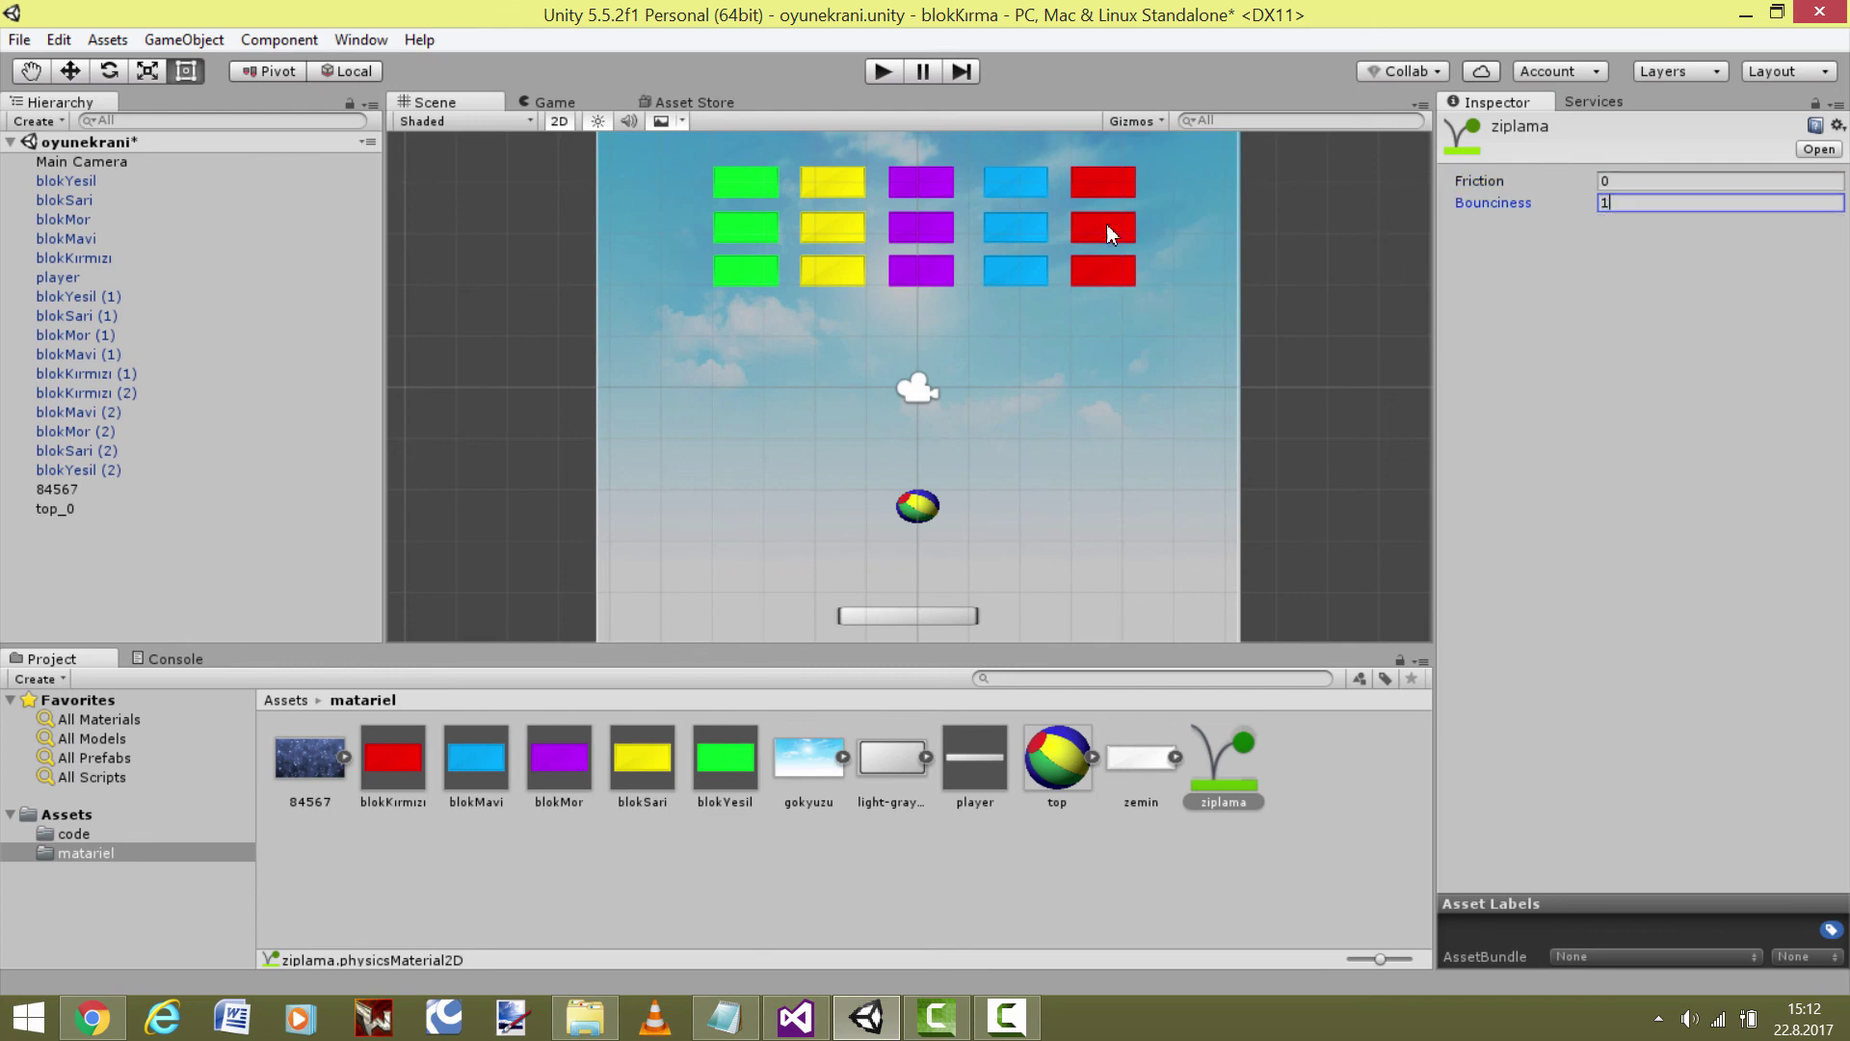
click(883, 71)
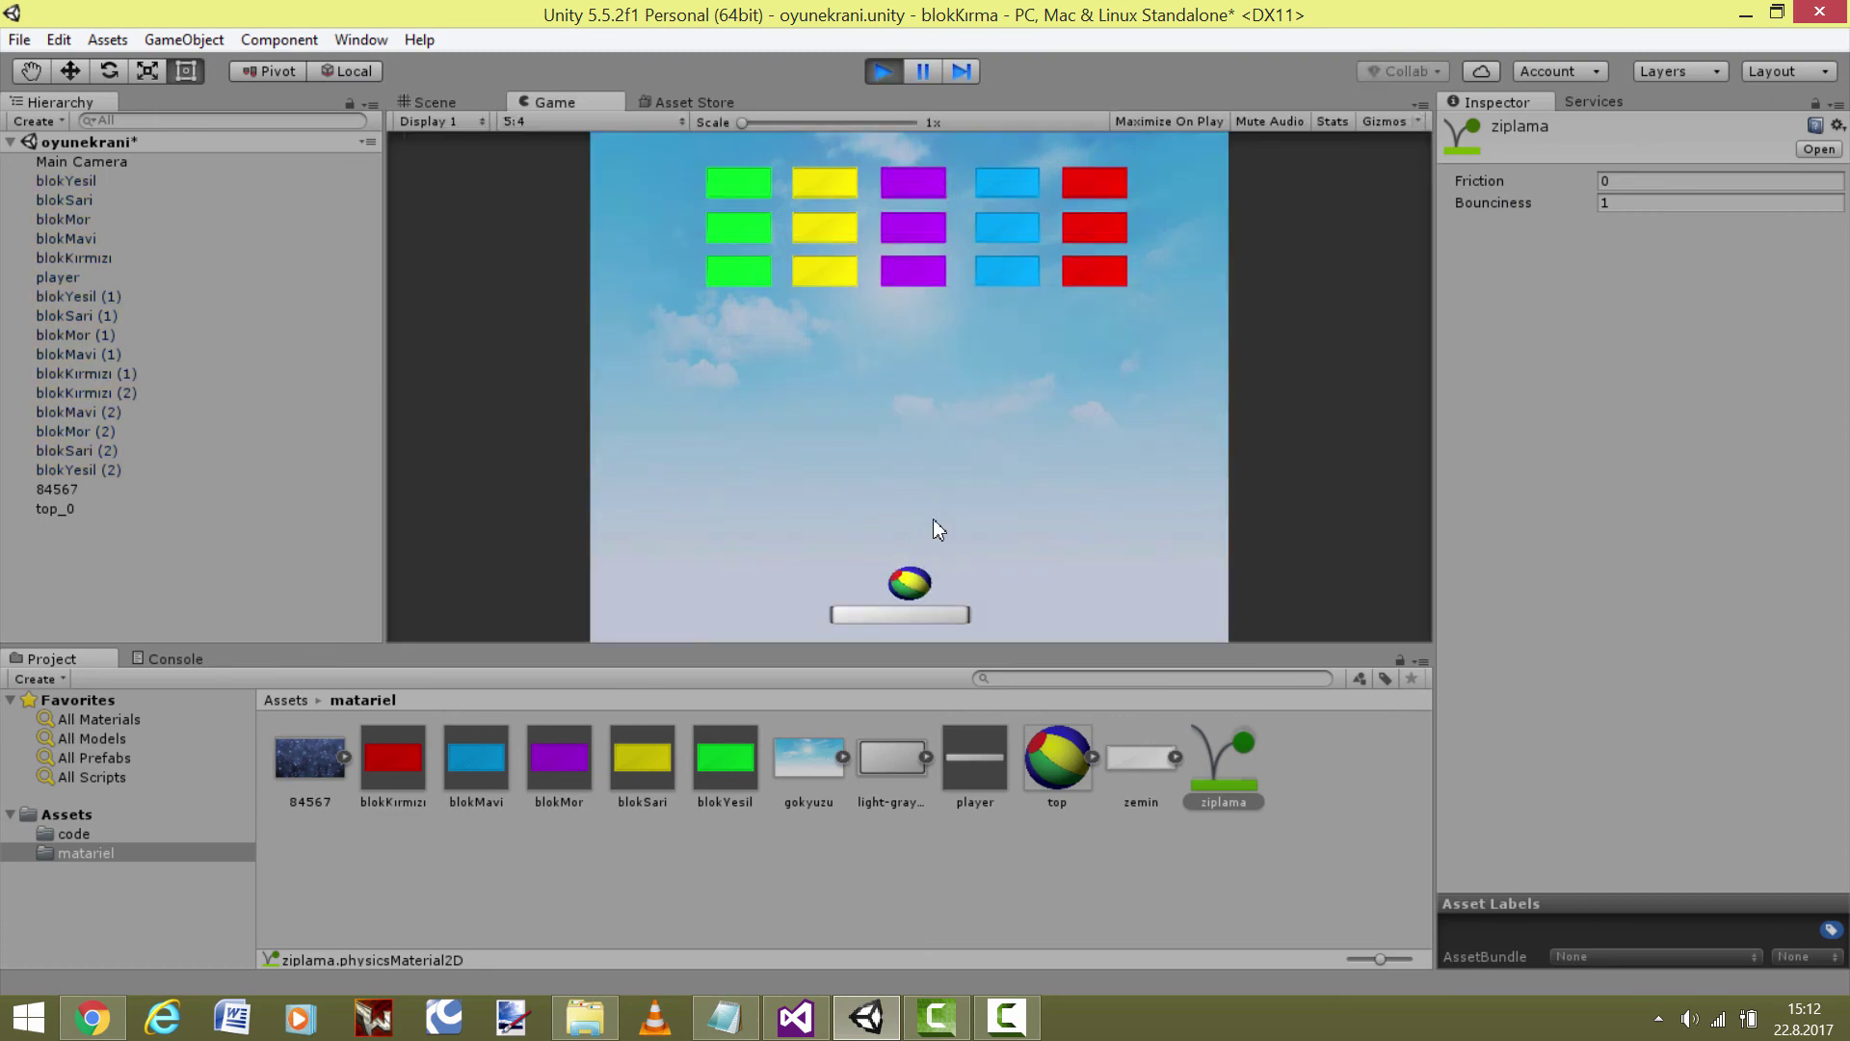
click(883, 71)
click(929, 511)
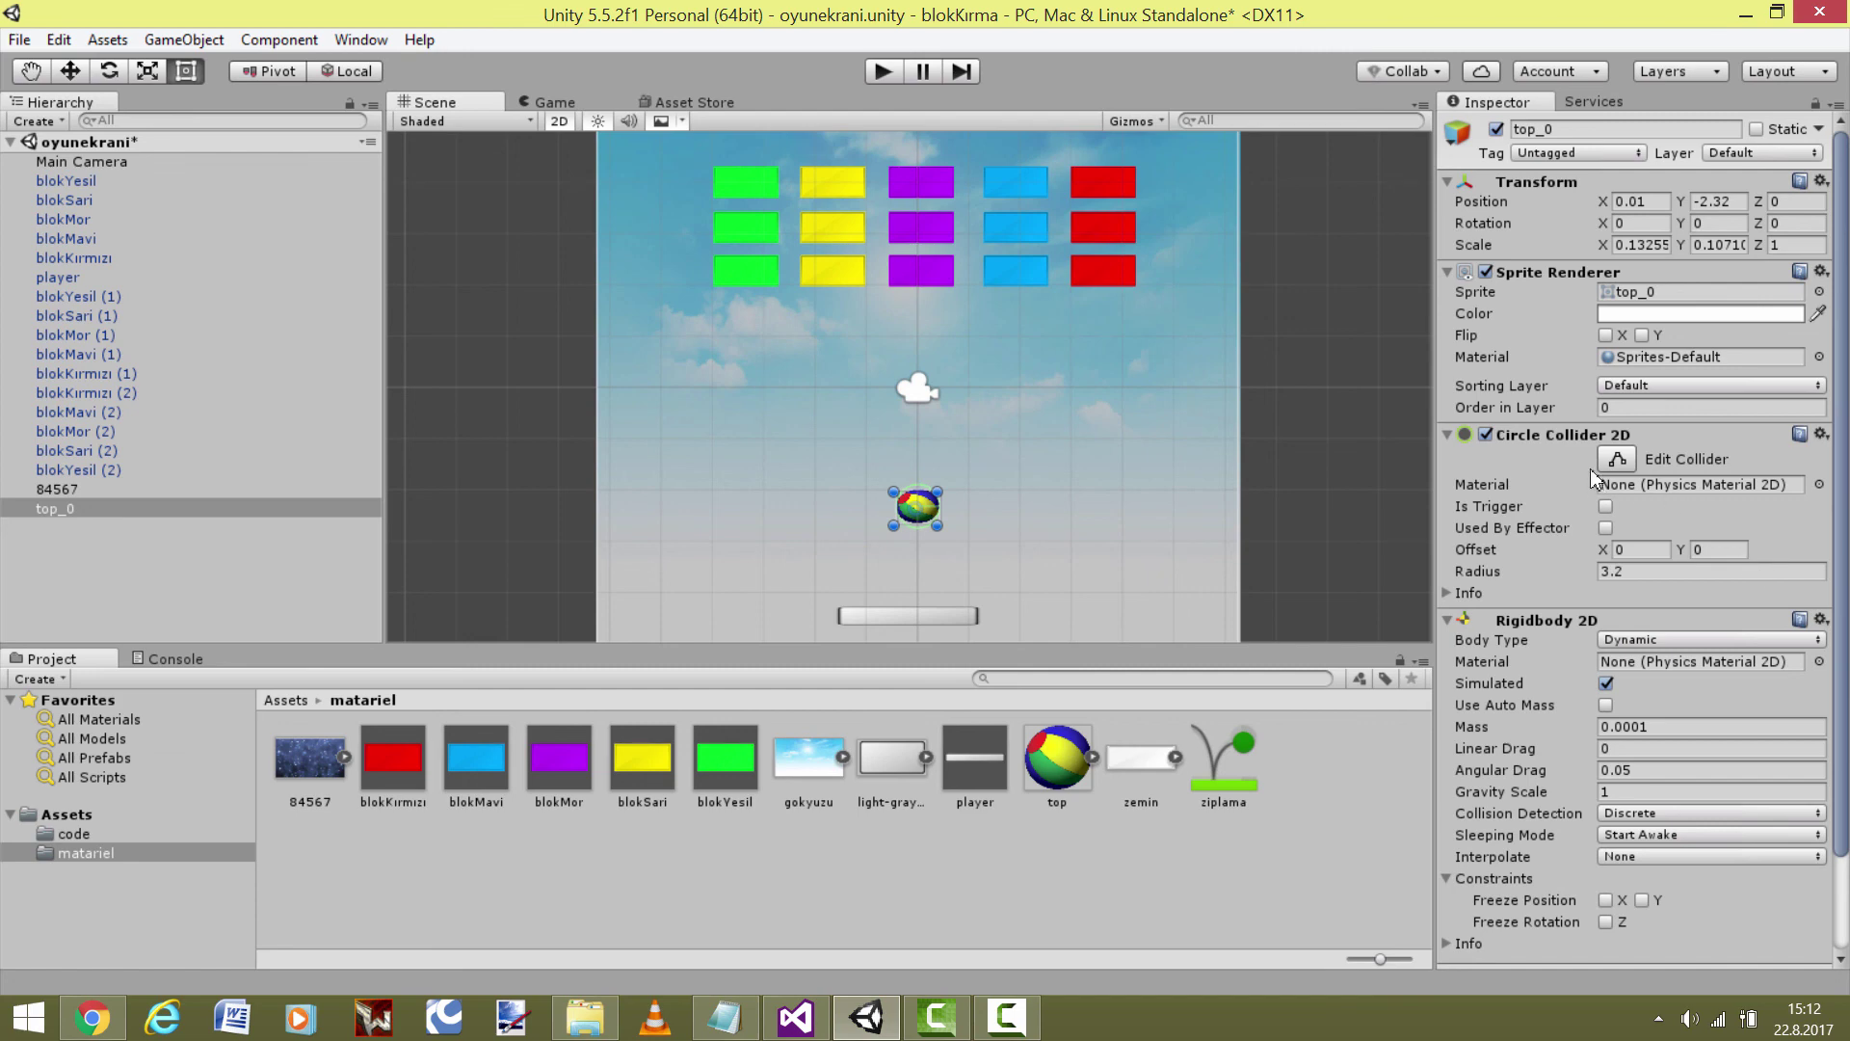
Assign ziplama to top_0's Circle Collider 2D Material slot and play to watch it bounce
mouse_move(1216, 771)
mouse_down()
mouse_move(1658, 406)
mouse_move(1670, 484)
mouse_up()
click(883, 71)
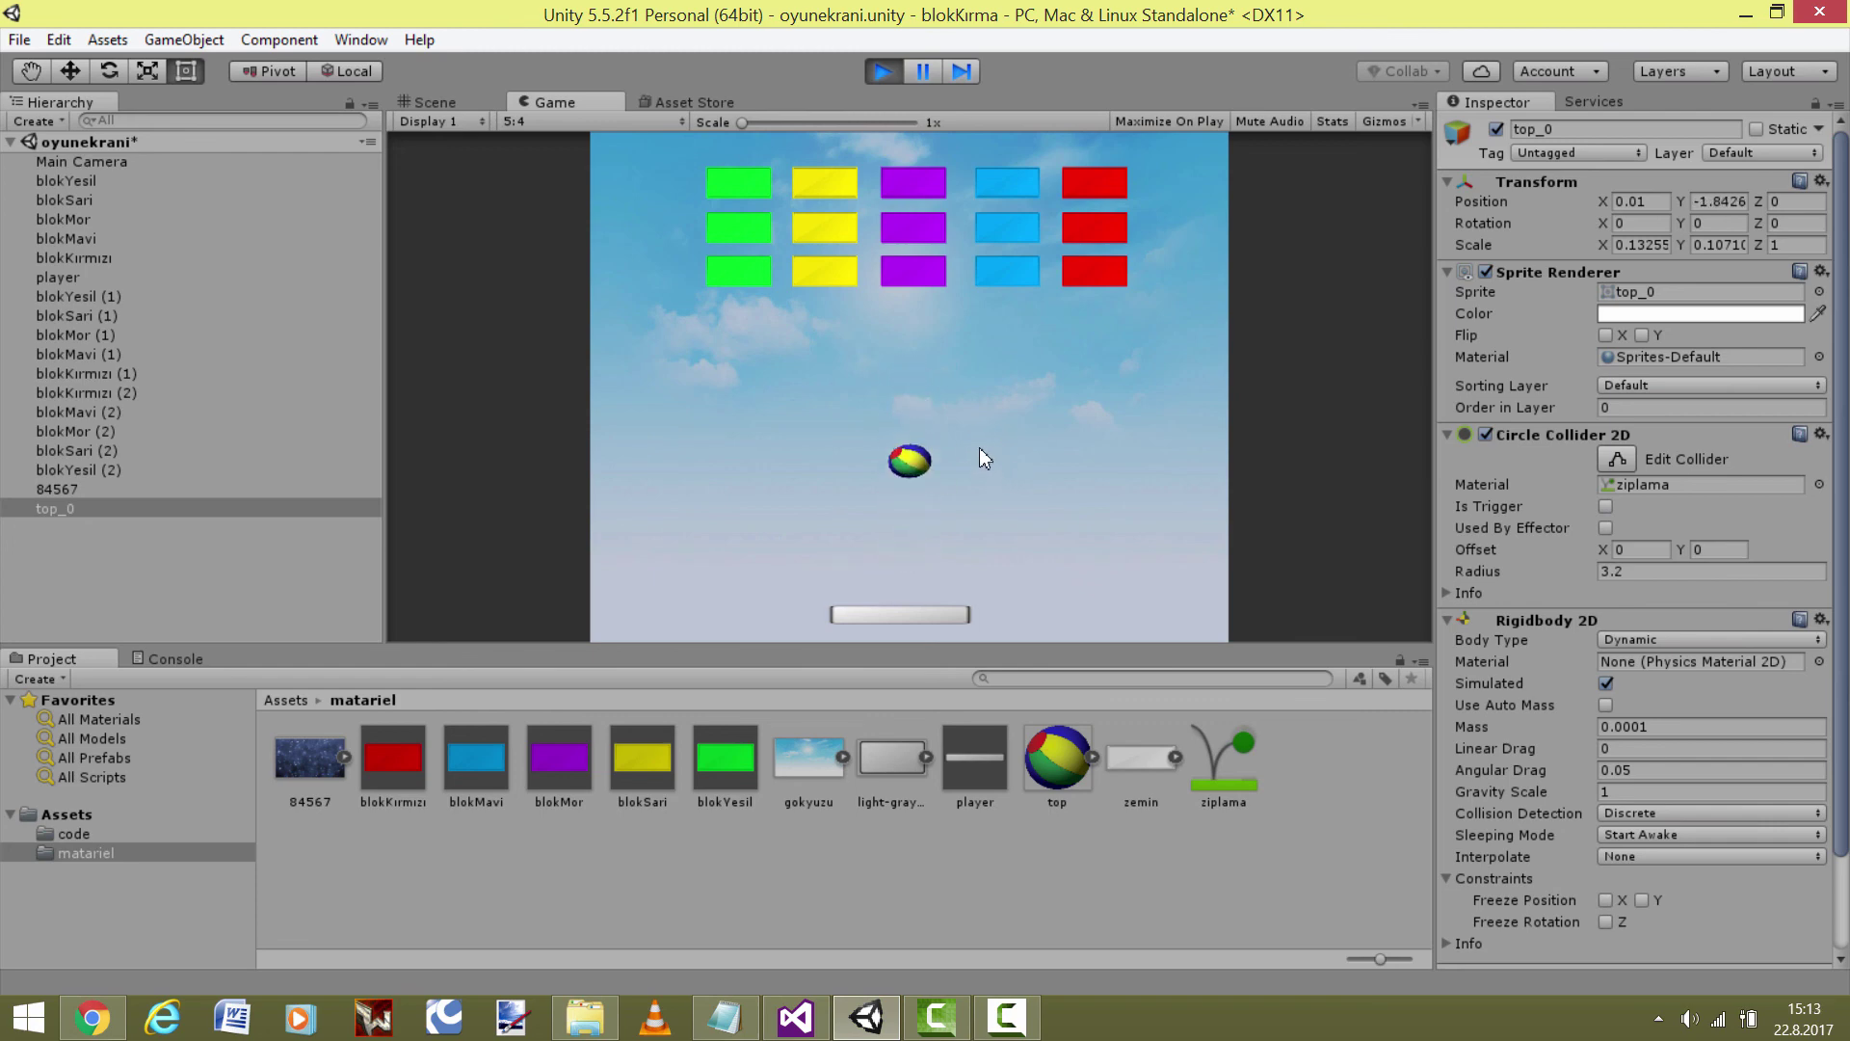
While the game runs, try a ball mass of 0.1, then scrub it back to 0.0001
click(1629, 737)
text(1.59)
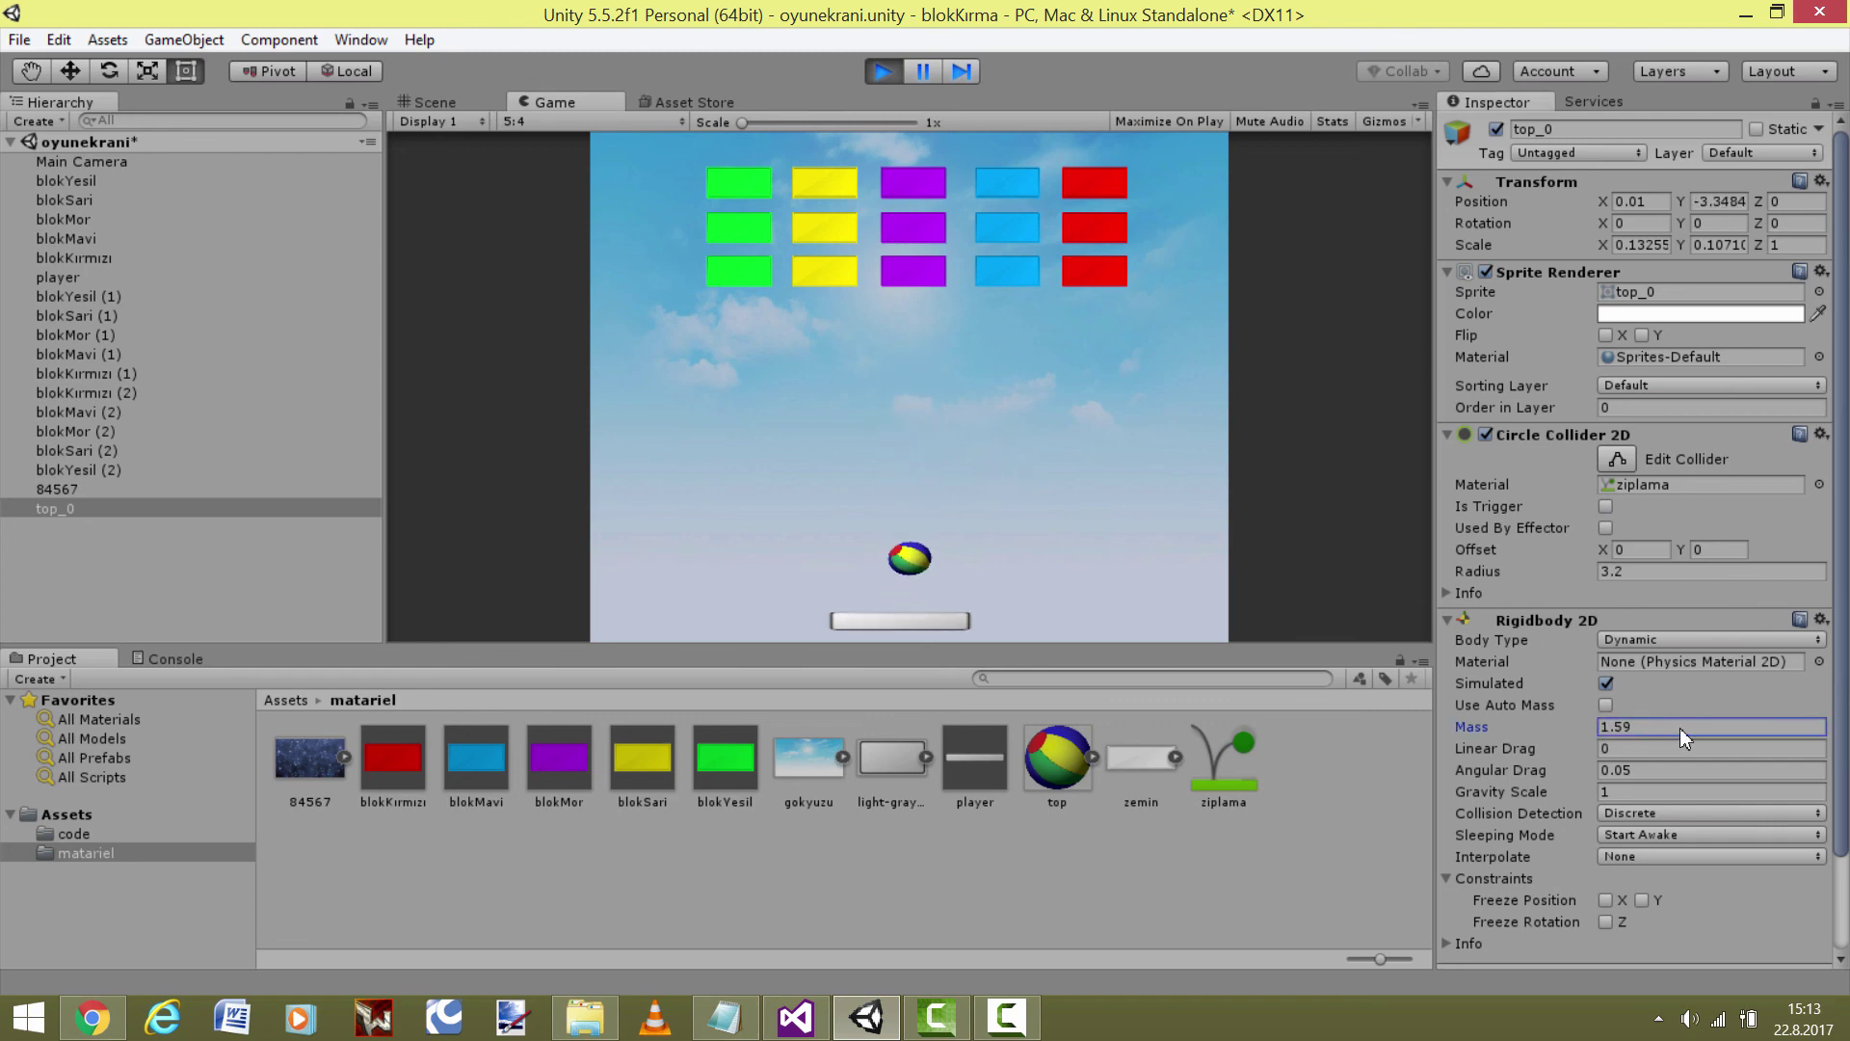
text(0.1)
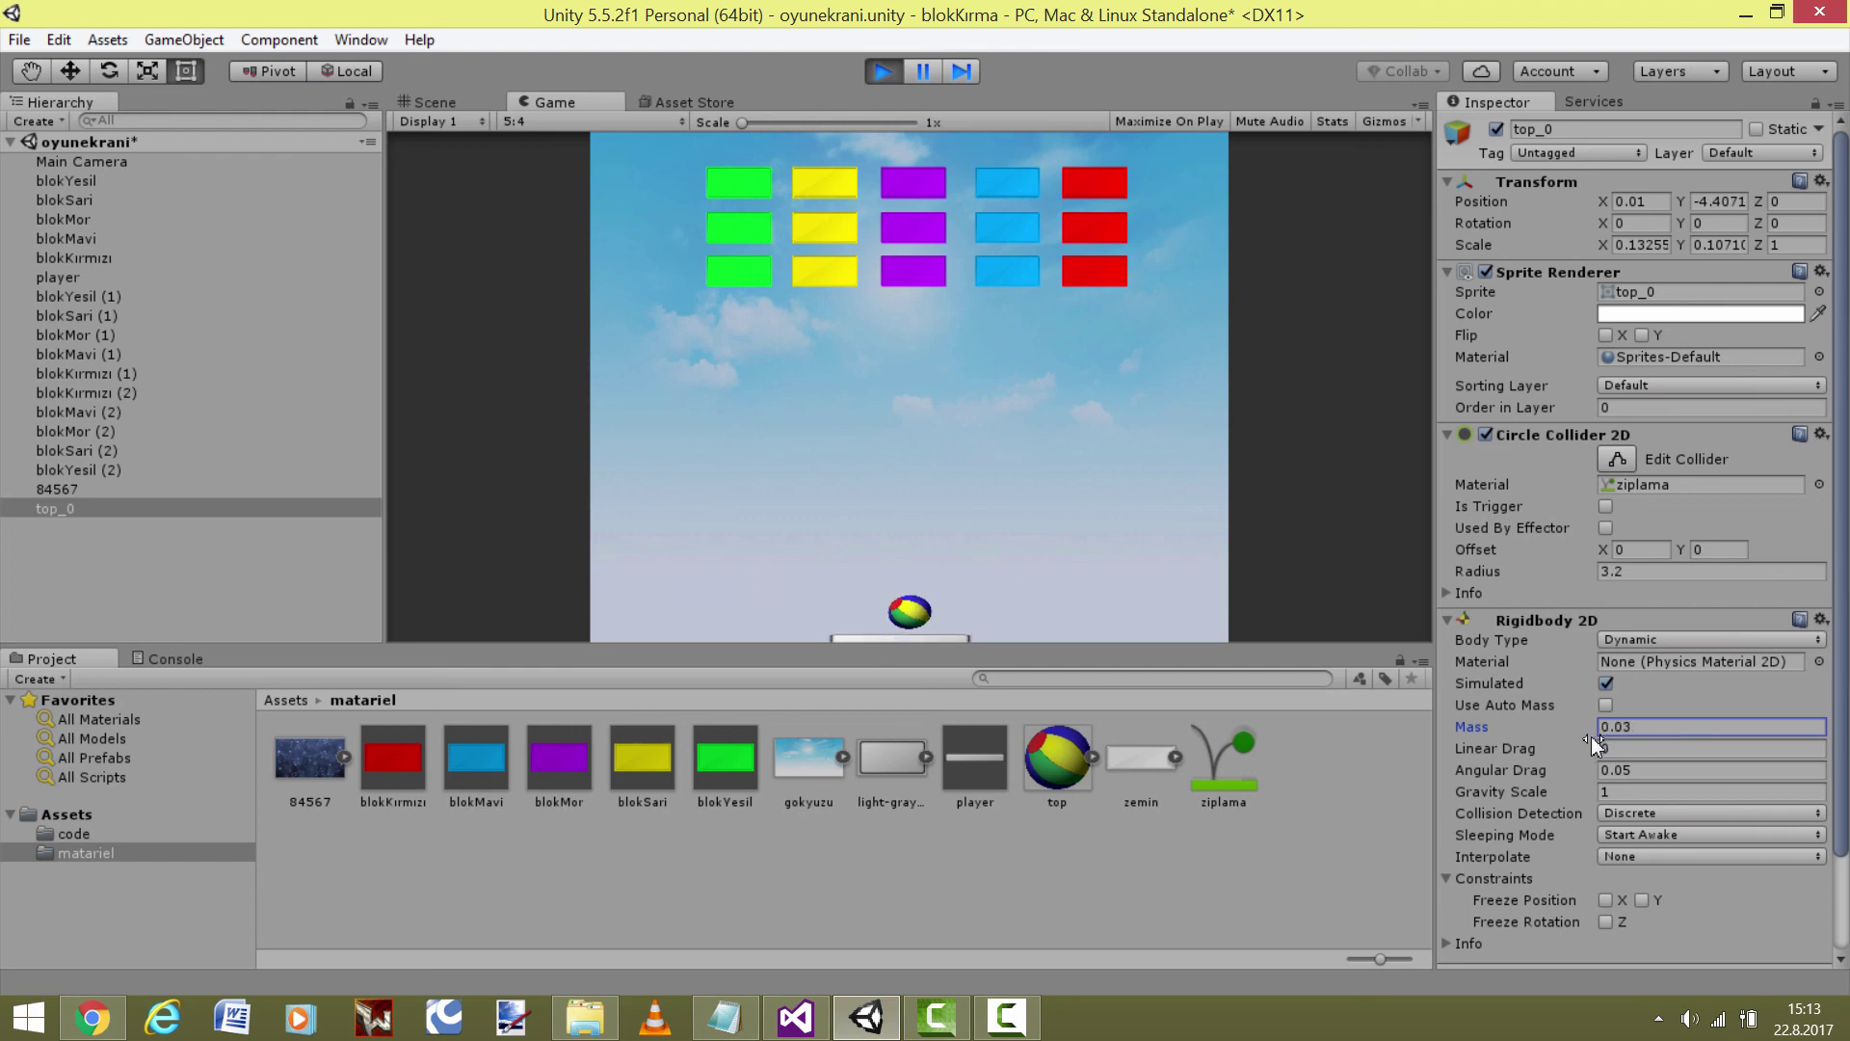
drag(1584, 736, 1486, 727)
Stop the game, play-test the bouncing ball once more, then return to edit mode
click(880, 73)
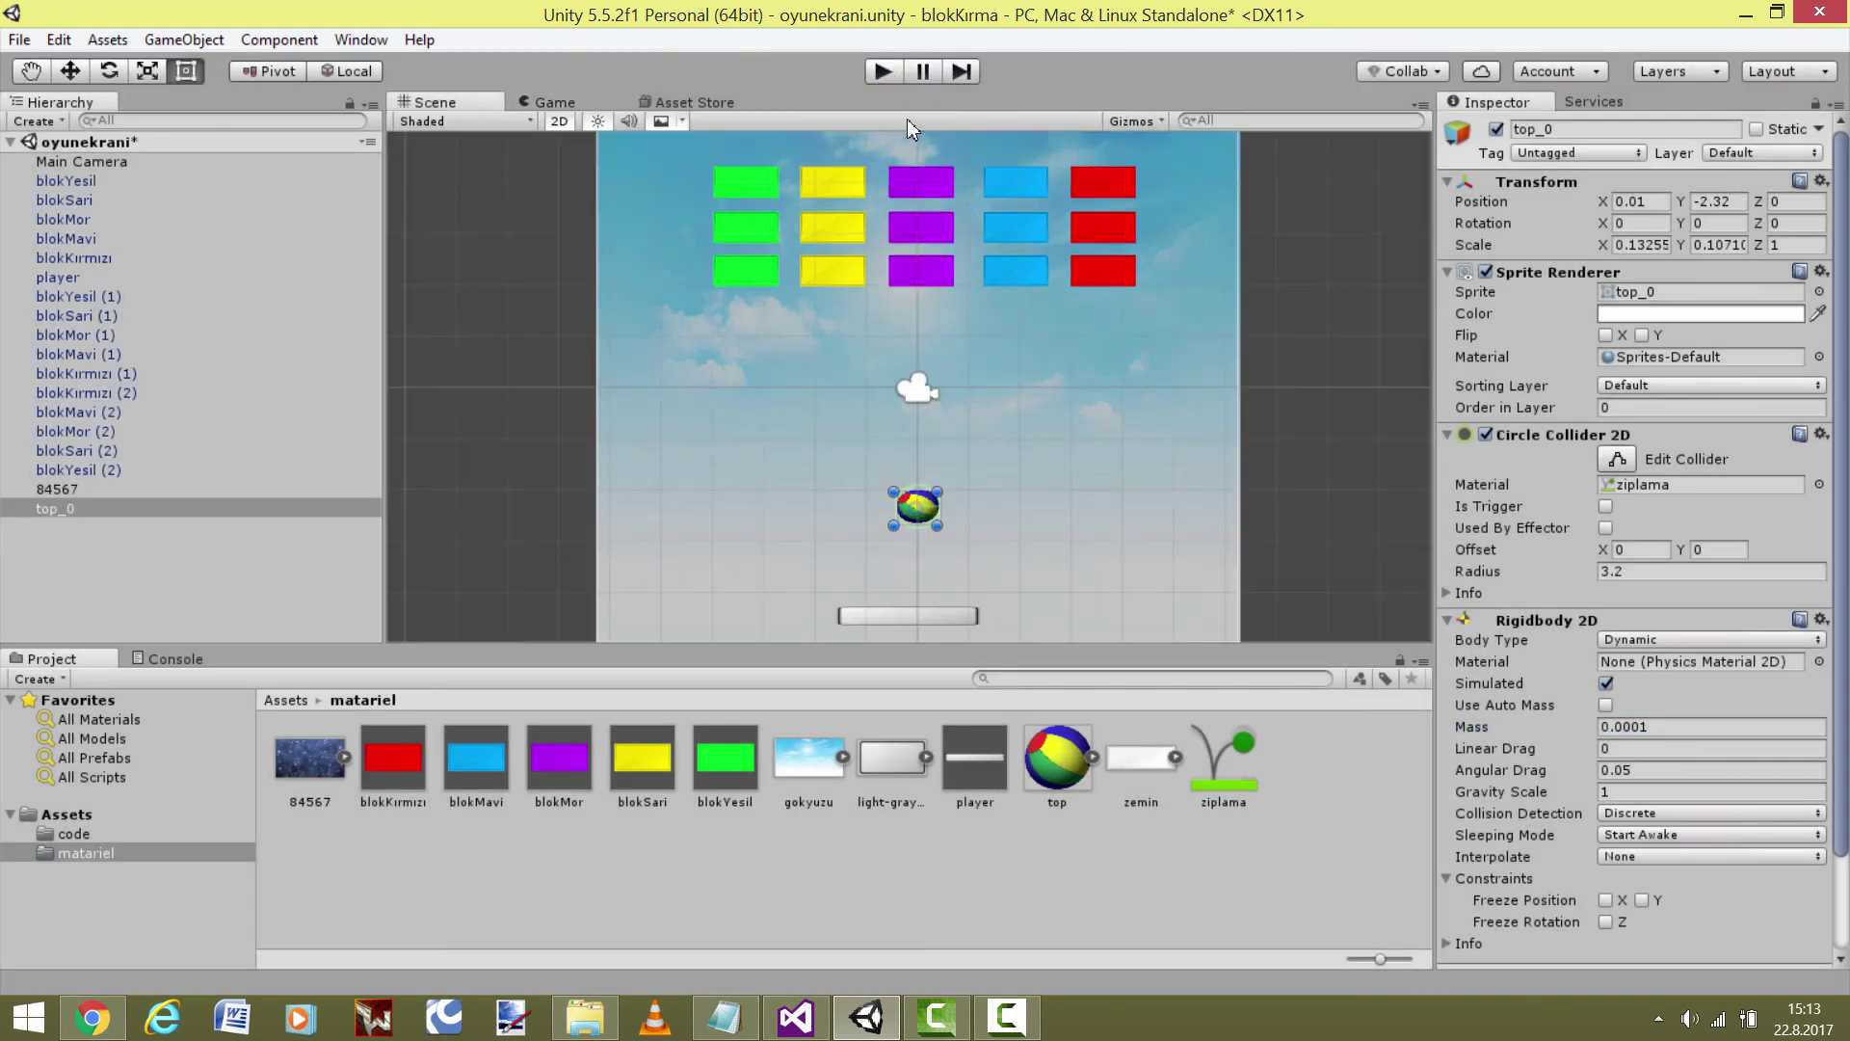
click(892, 73)
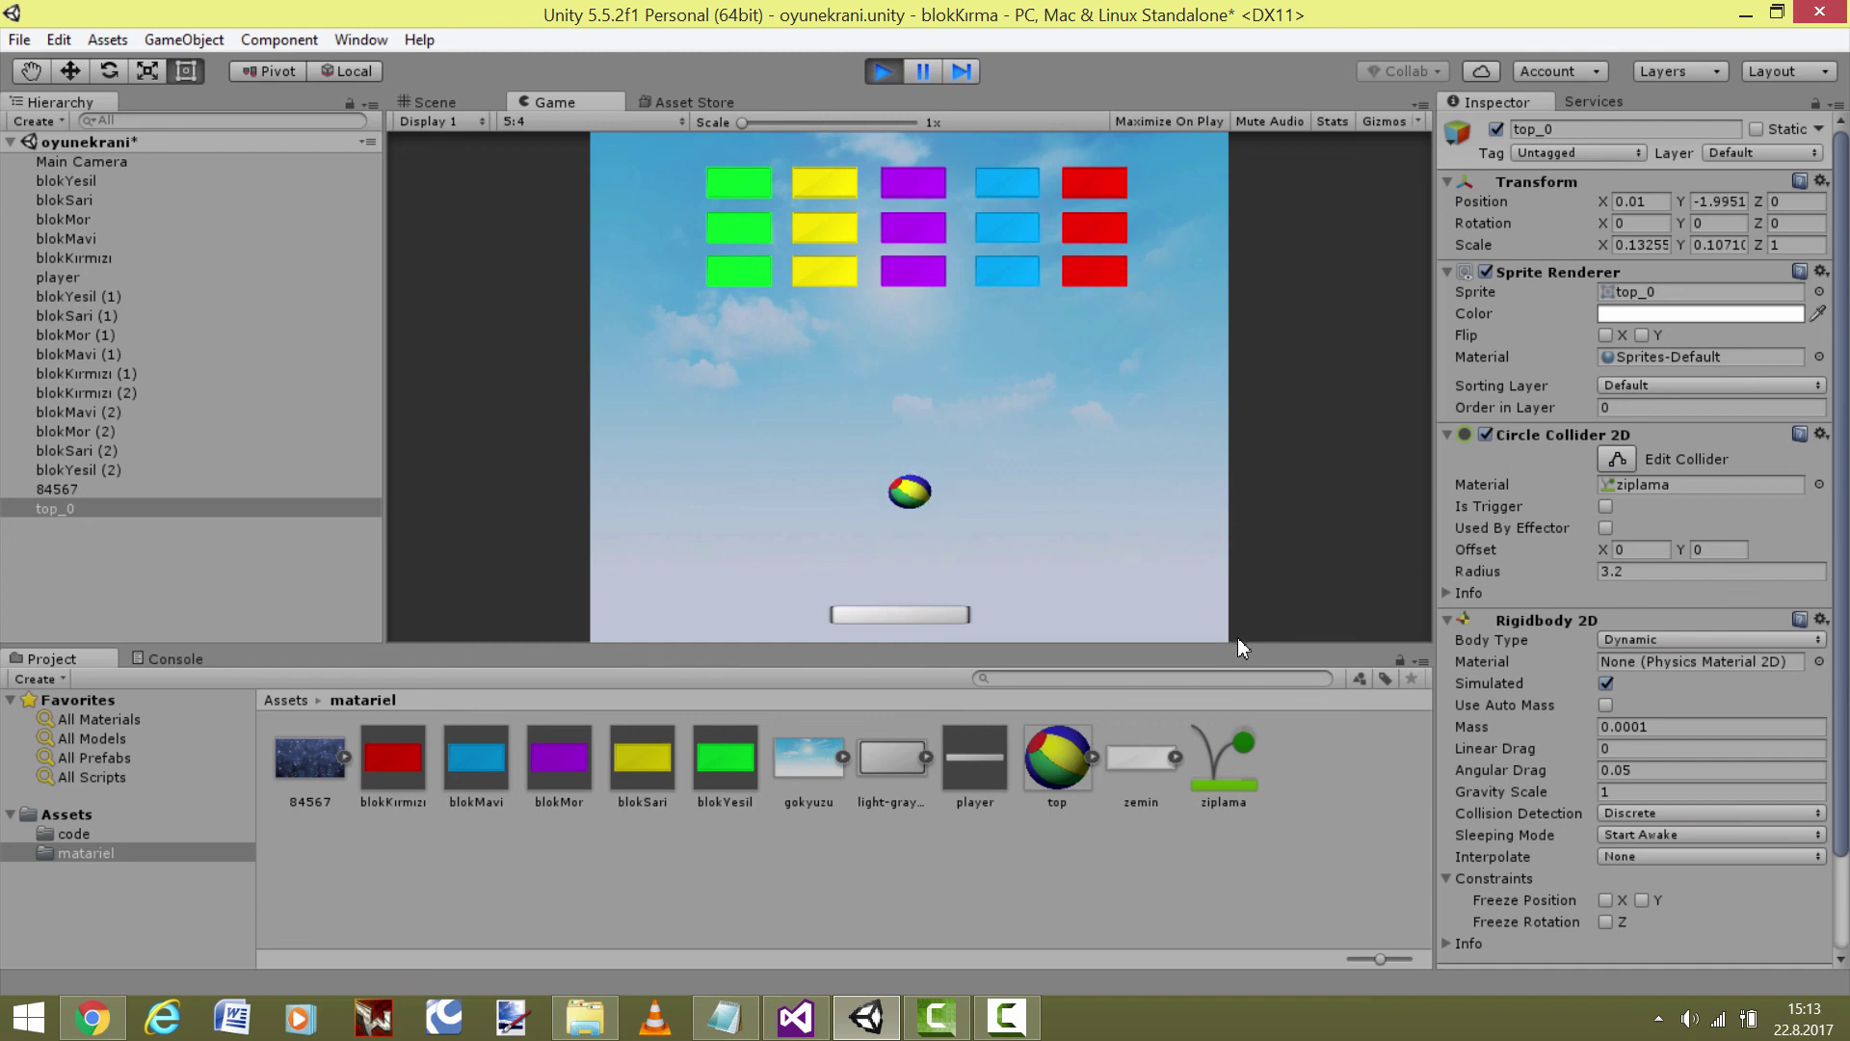
click(895, 72)
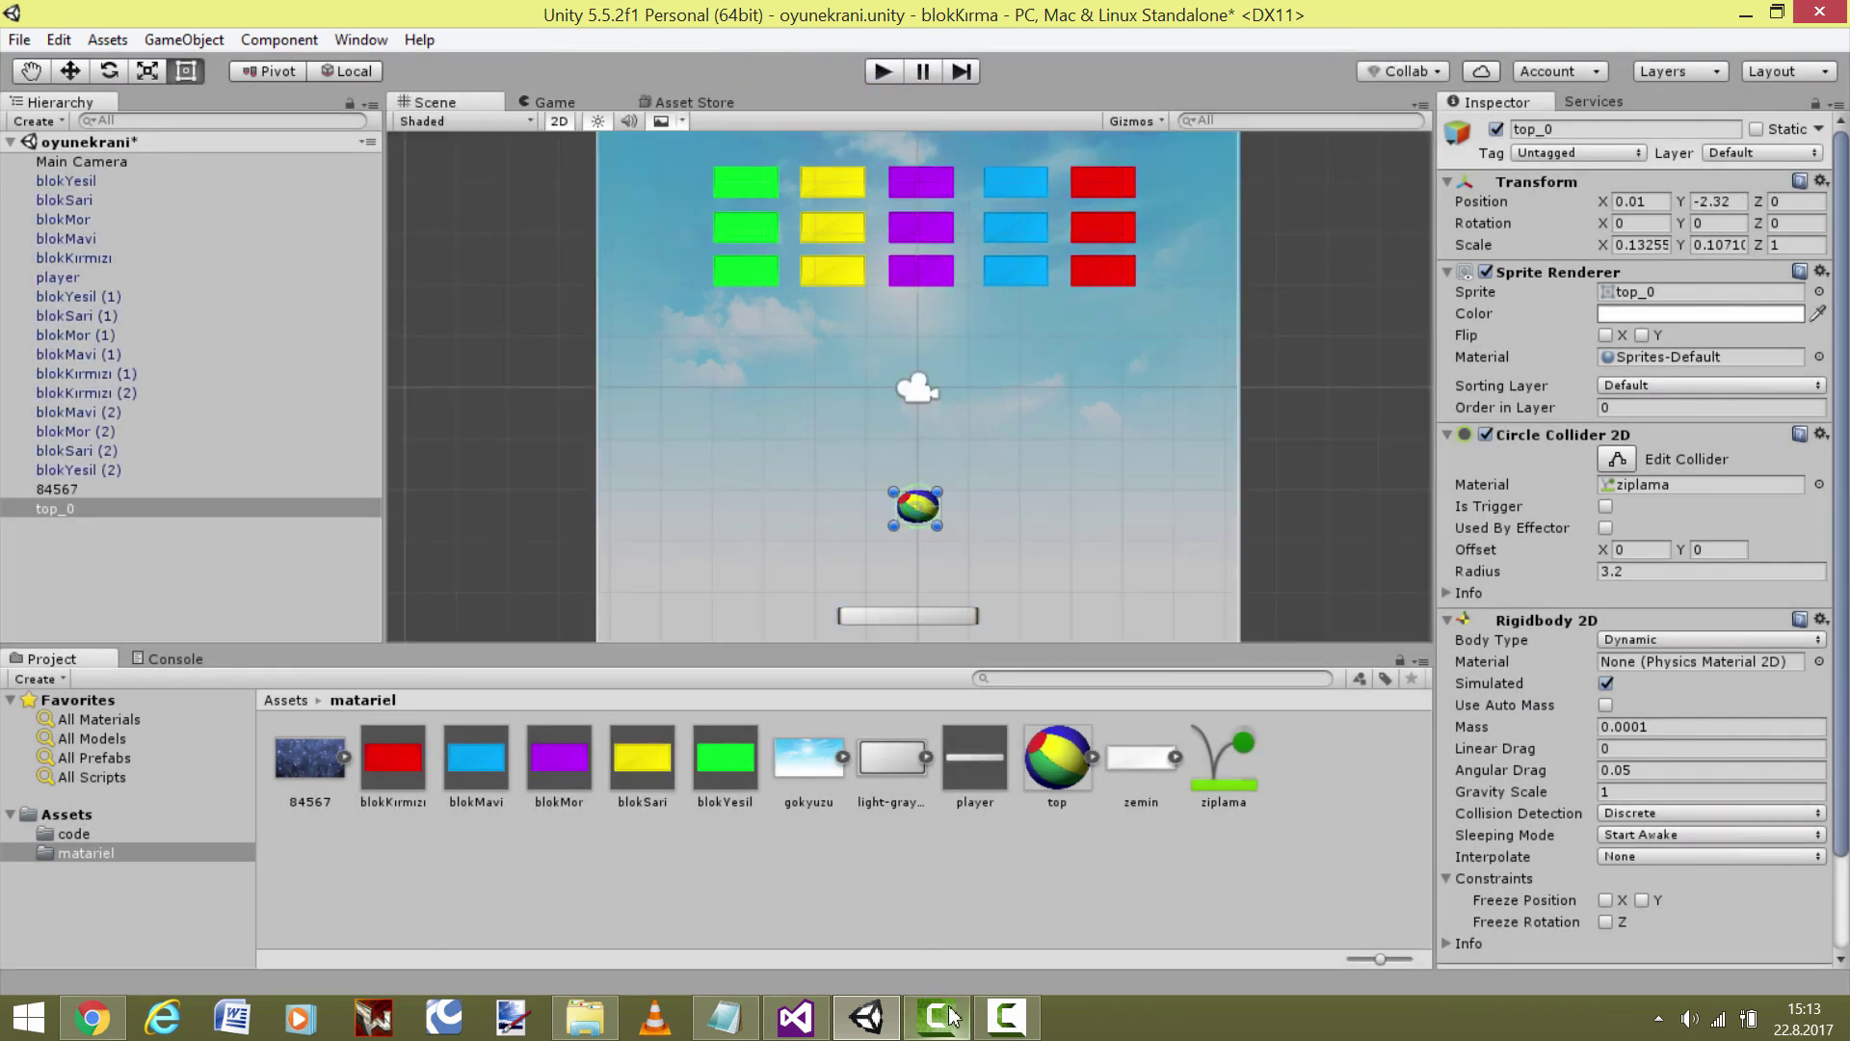